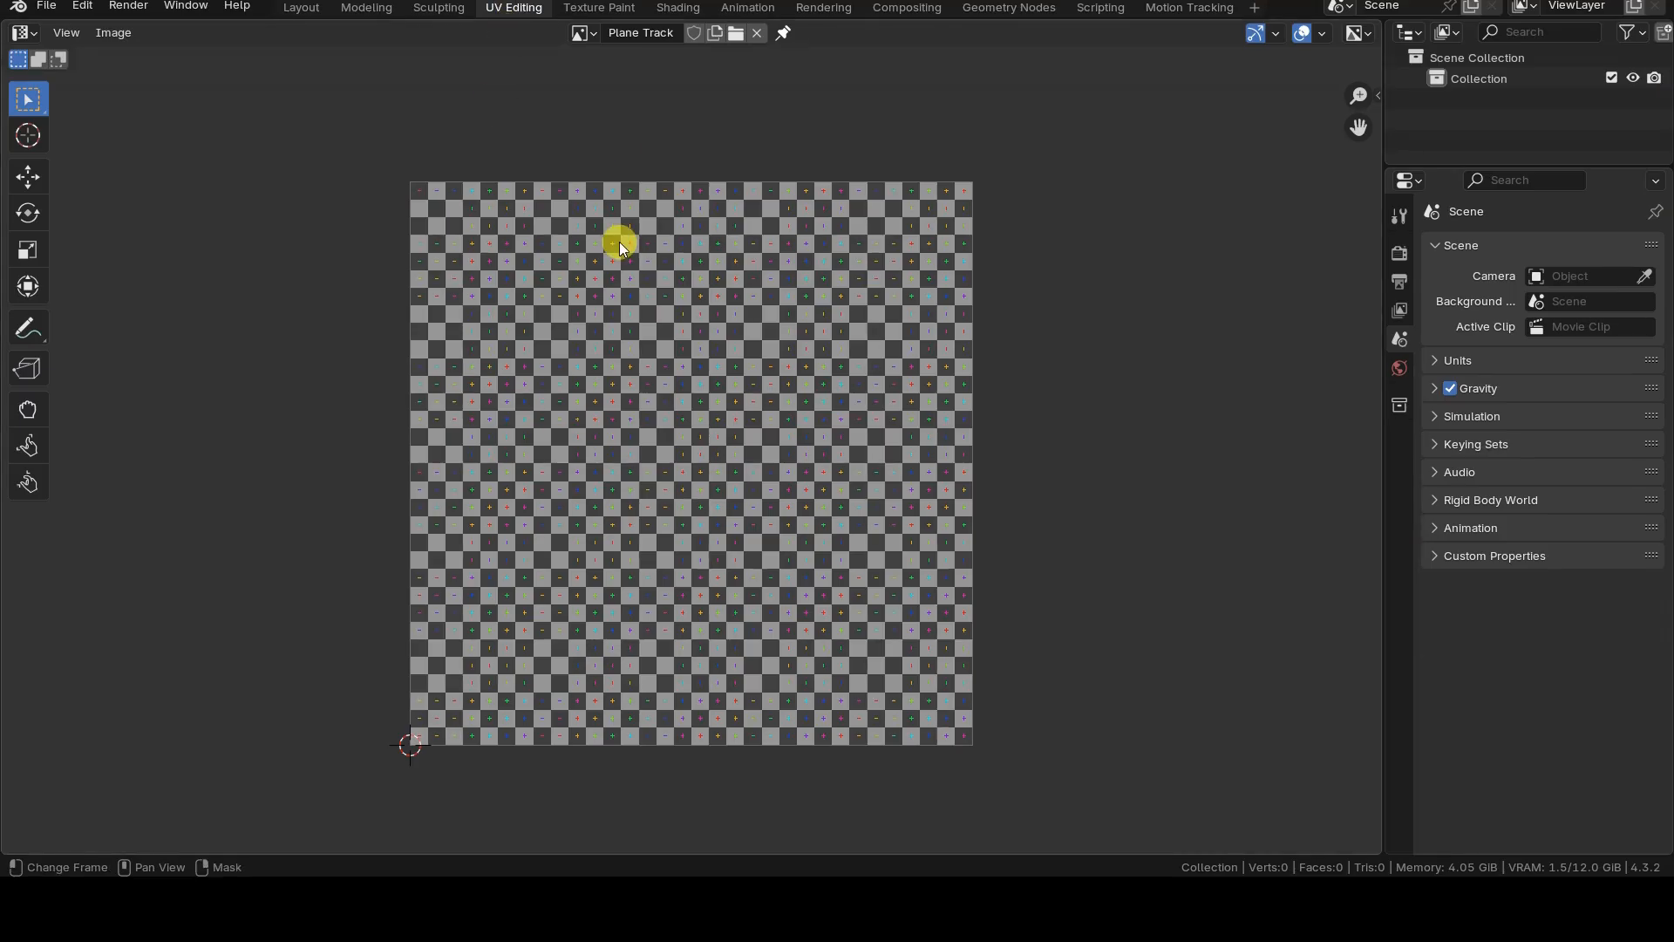
# View the Plane Track.001 image and the bean.png replacement picture in the image editor.
pyautogui.click(582, 33)
pyautogui.click(650, 81)
pyautogui.scroll(1, 581, 265)
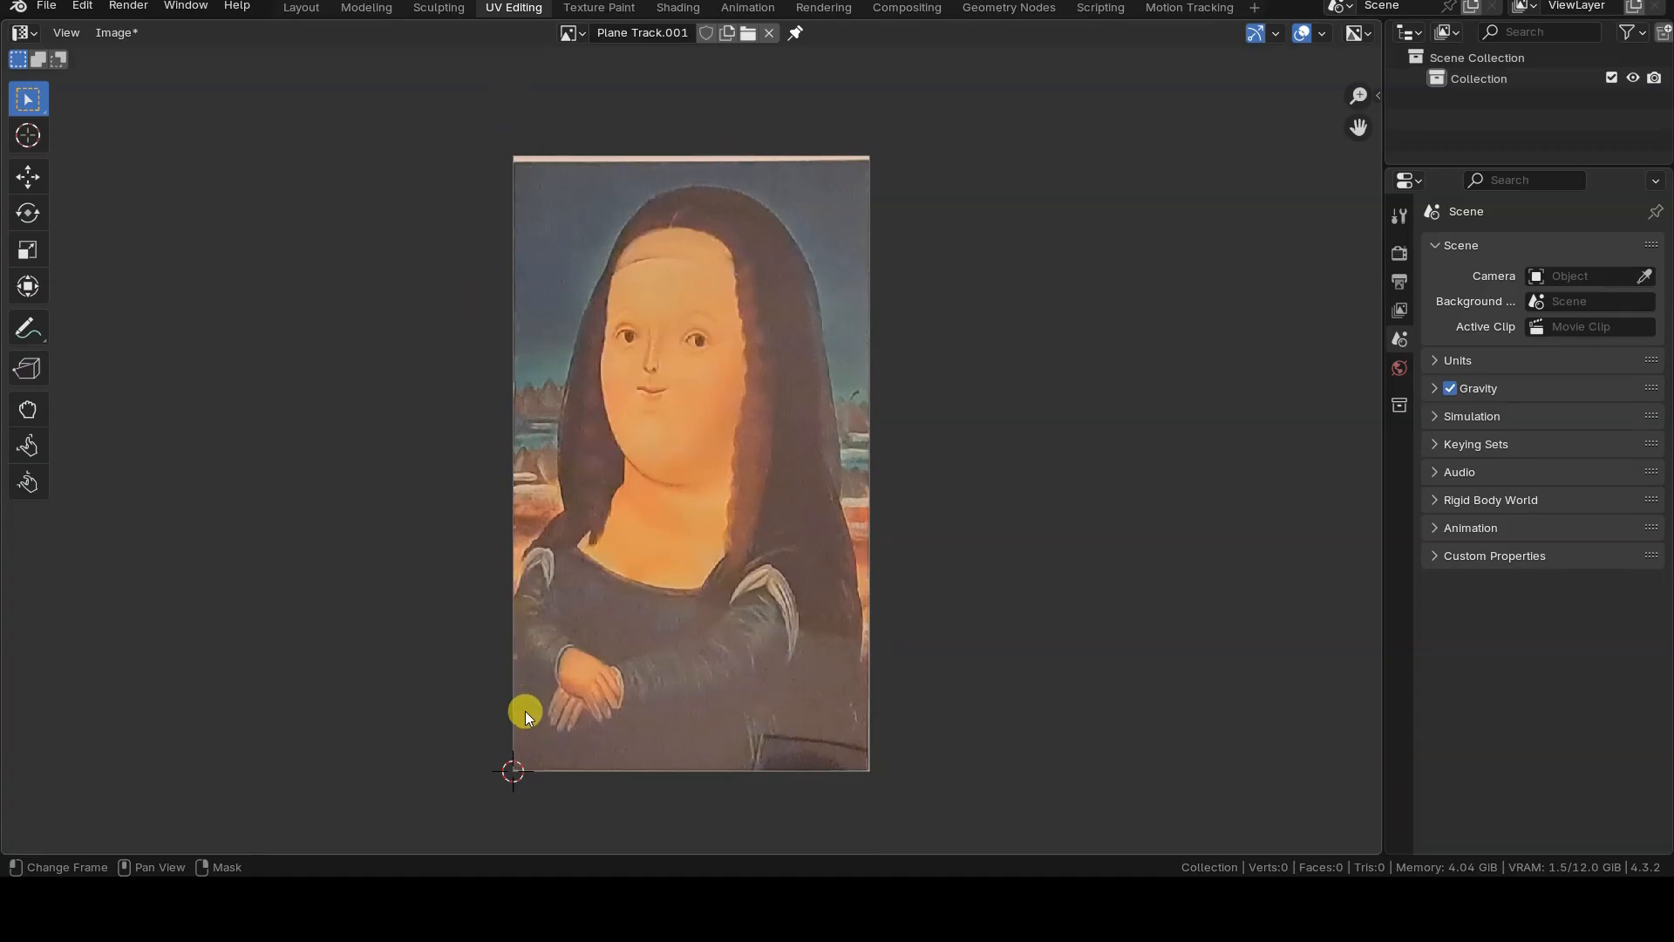
pyautogui.click(572, 32)
pyautogui.click(650, 145)
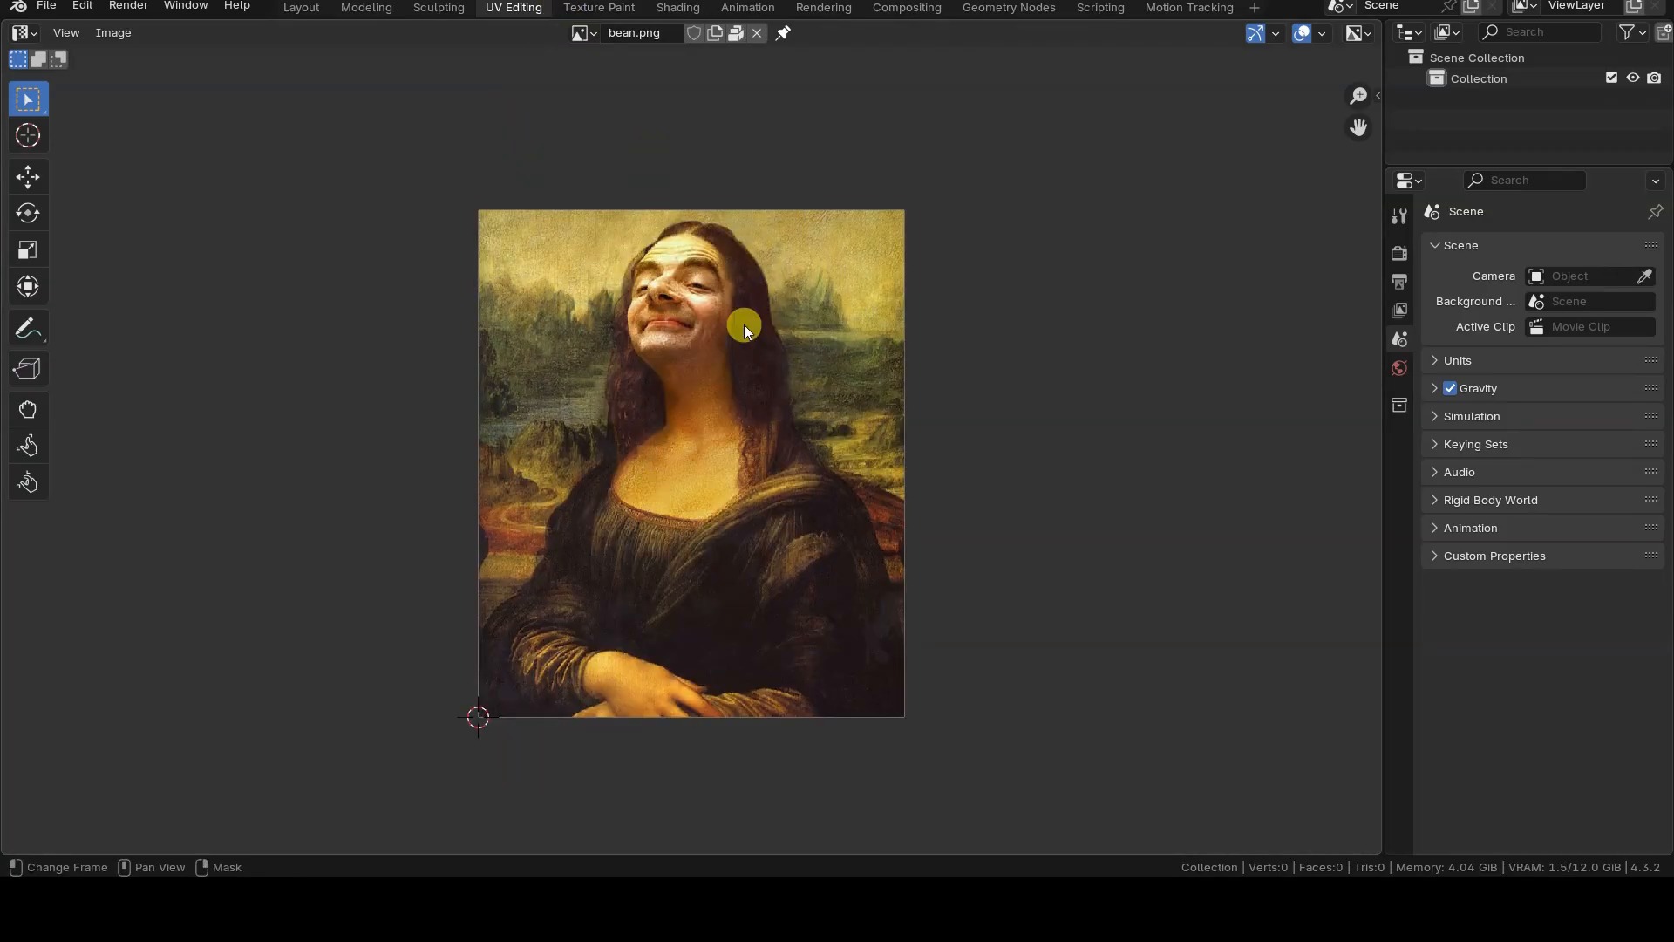
# Review the finished plane track in the Motion Tracking workspace by scrubbing through the clip with the replaced painting.
pyautogui.click(1189, 8)
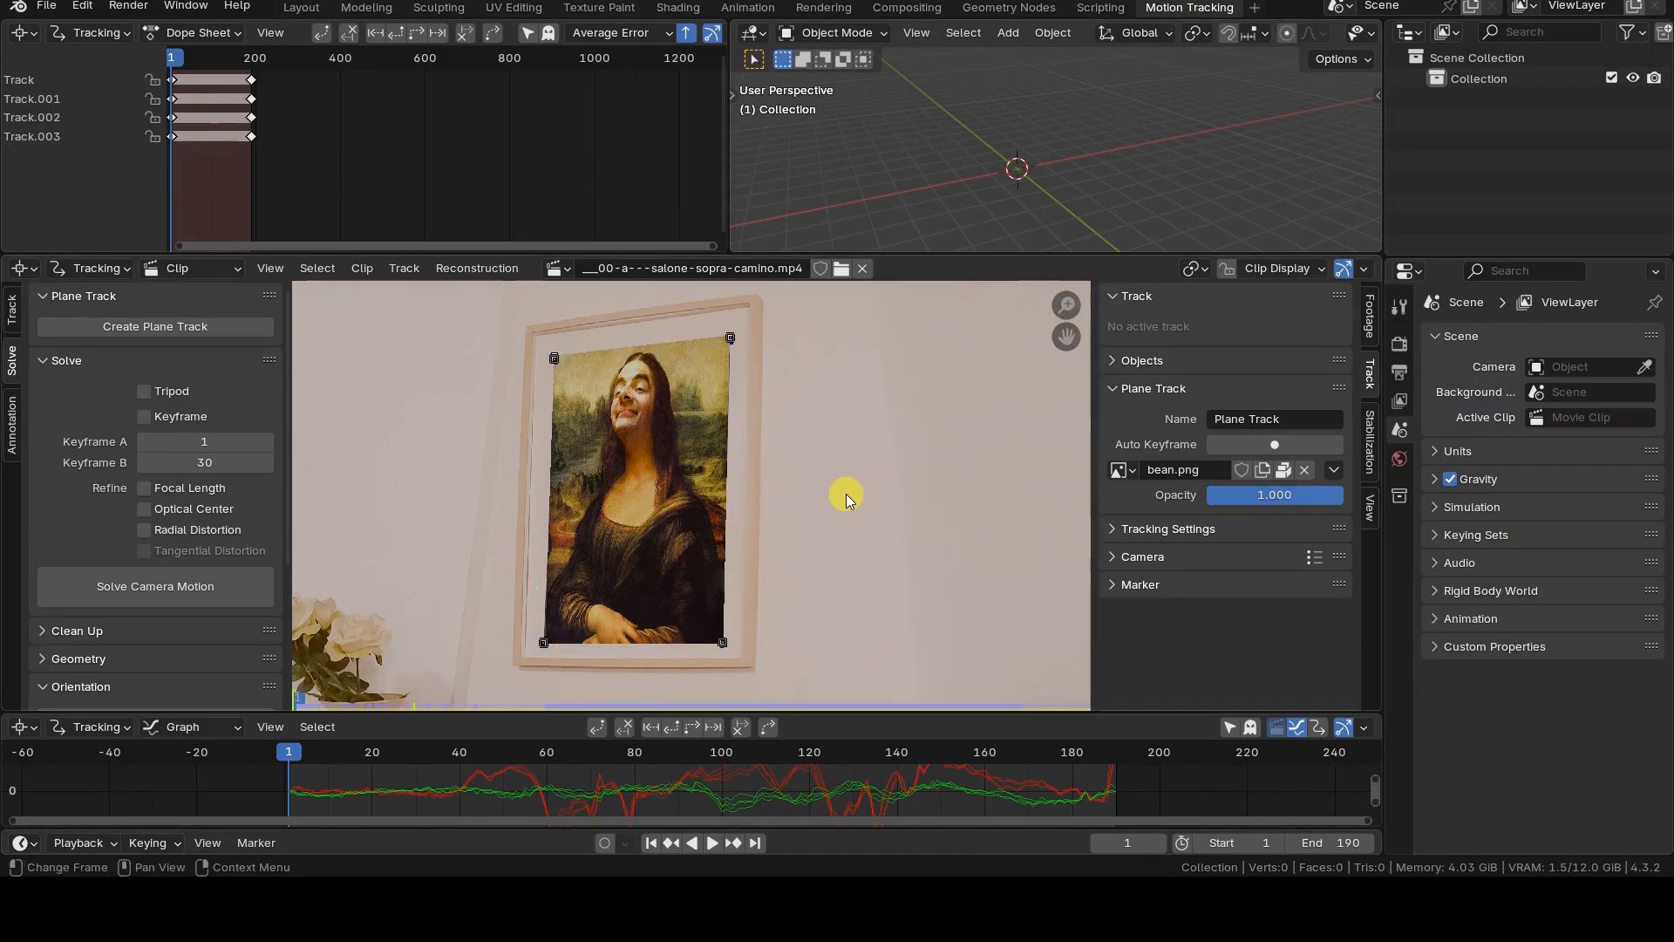
pyautogui.click(677, 7)
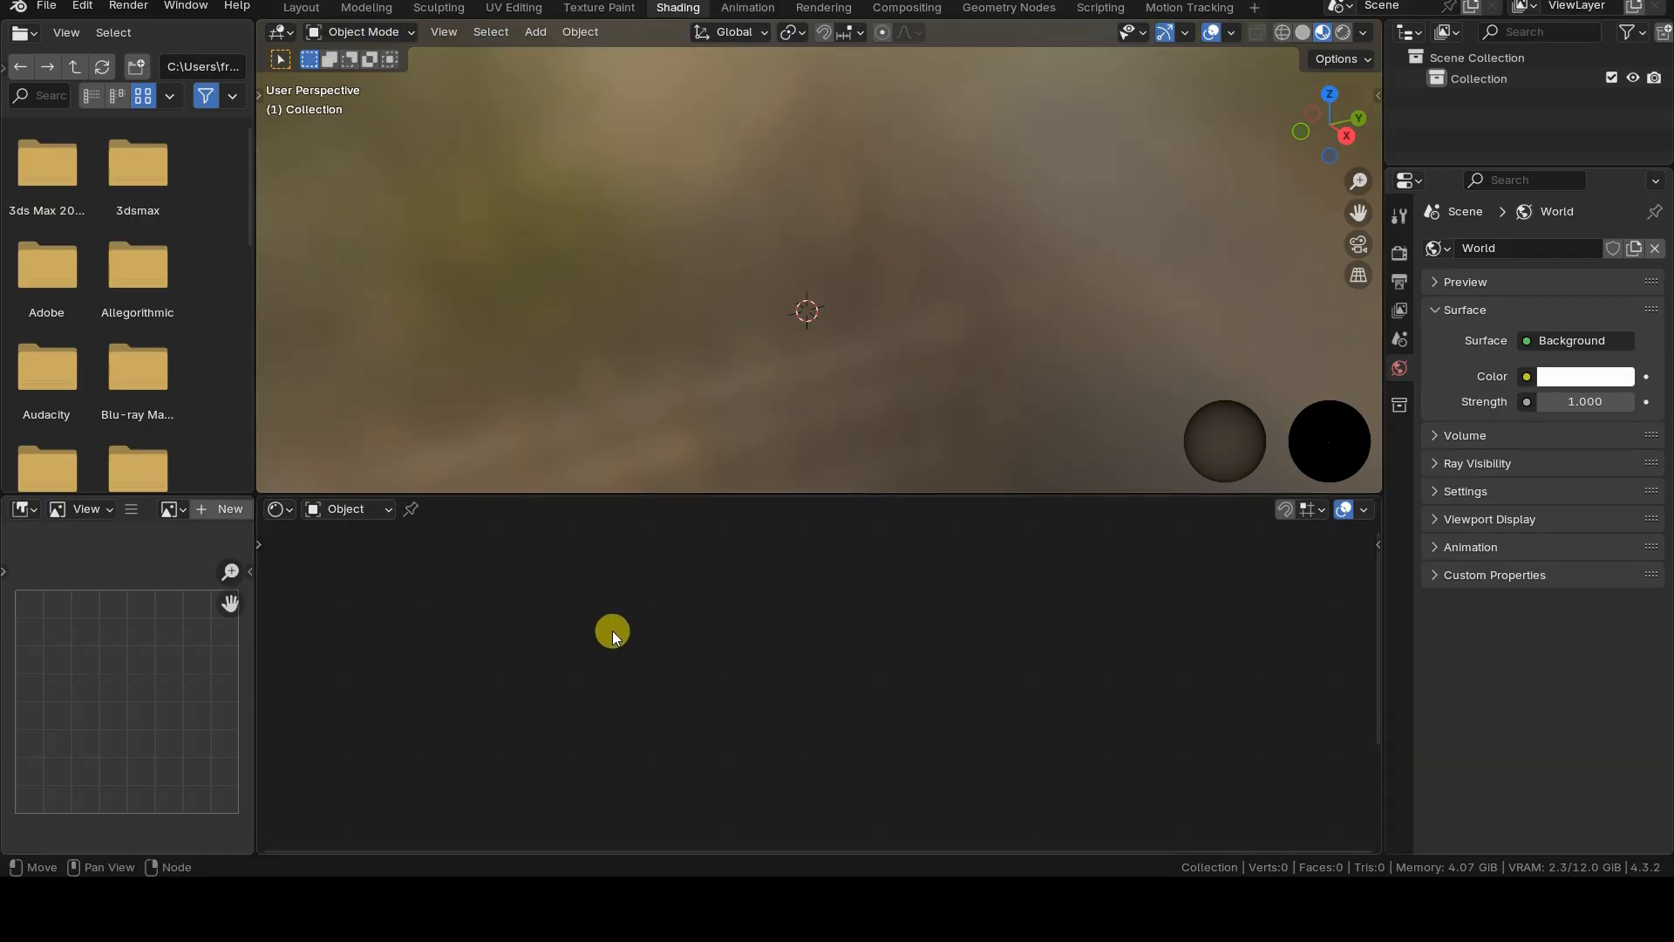
pyautogui.moveTo(730, 495); pyautogui.dragTo(959, 407)
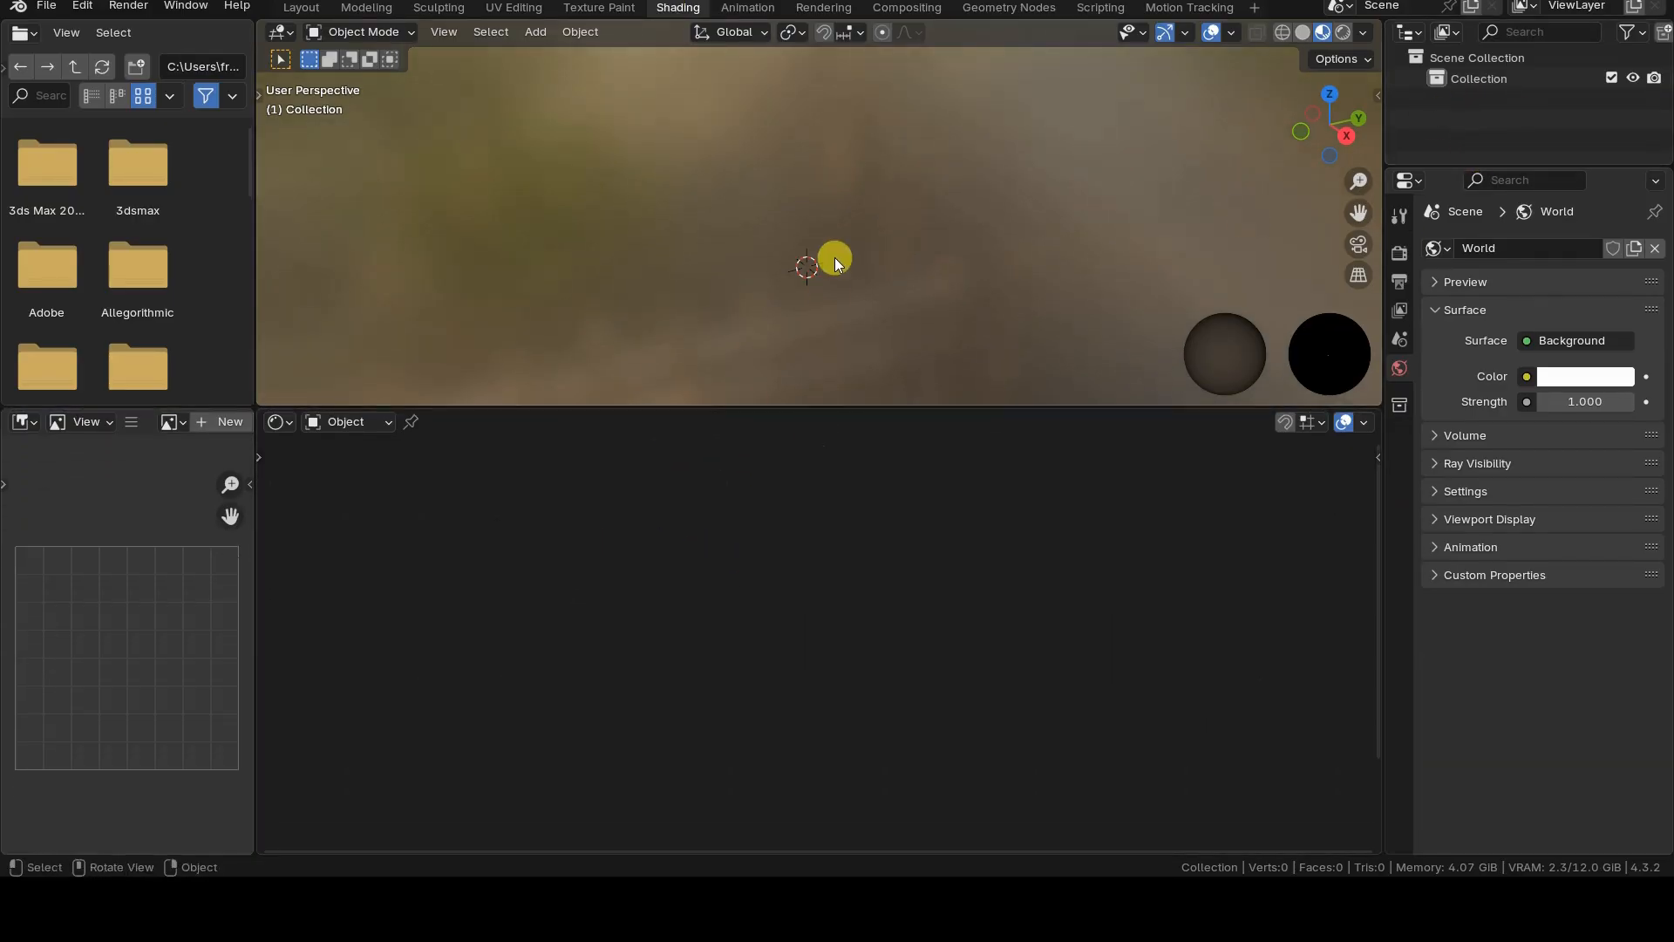
pyautogui.click(1190, 7)
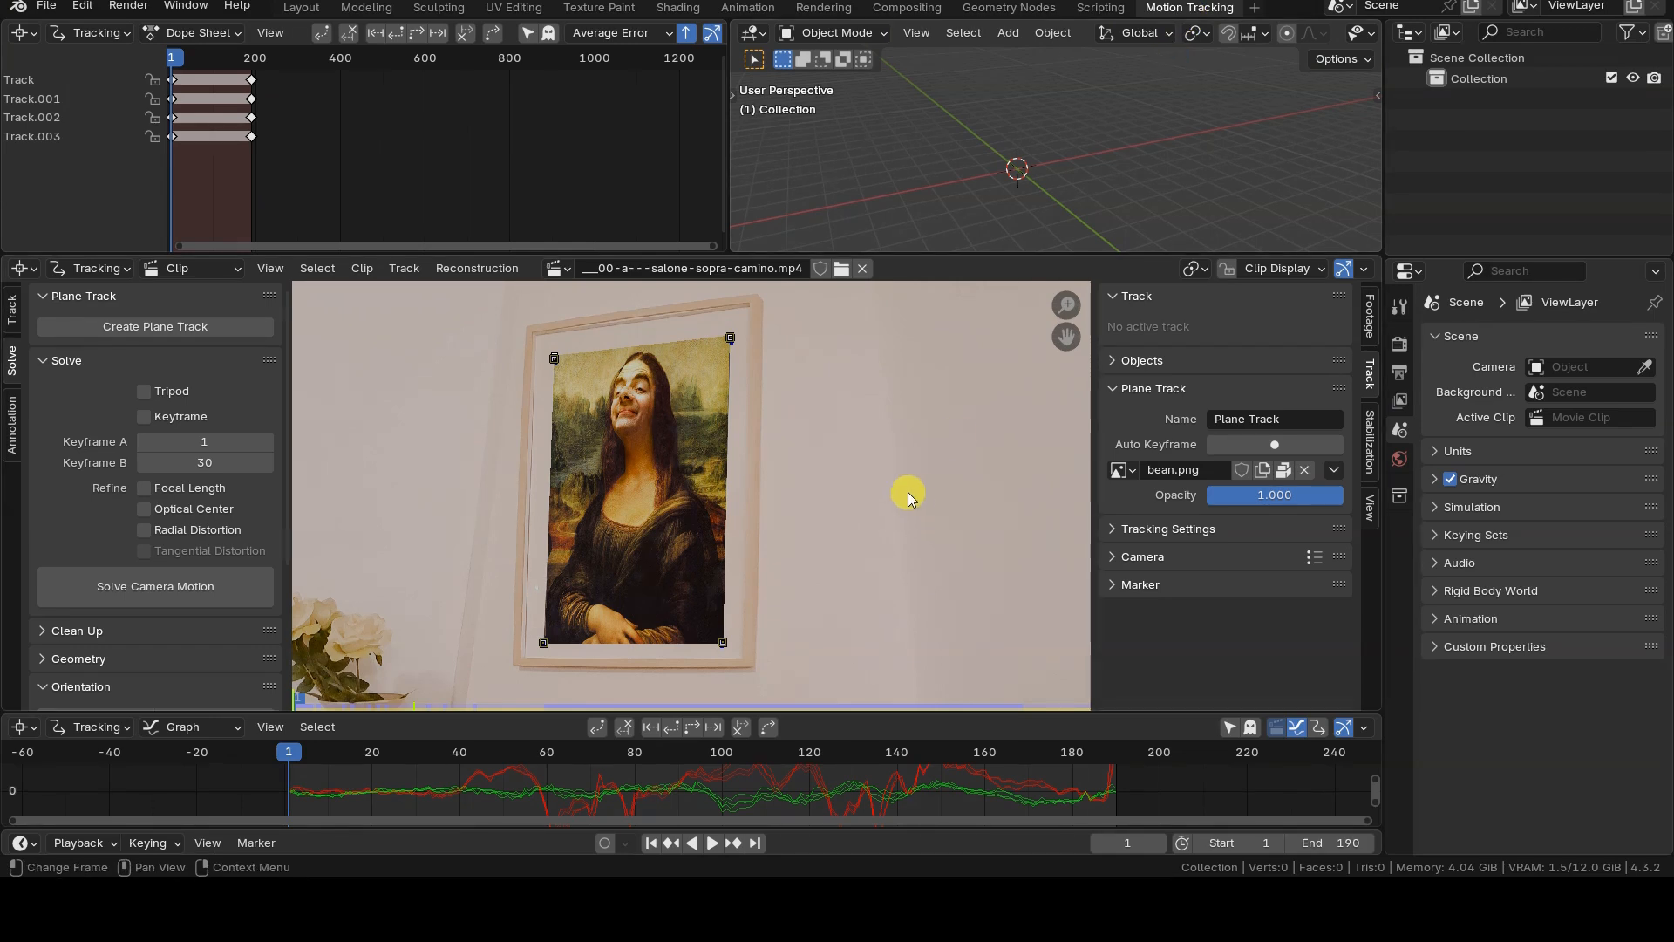
pyautogui.moveTo(583, 750); pyautogui.dragTo(926, 737)
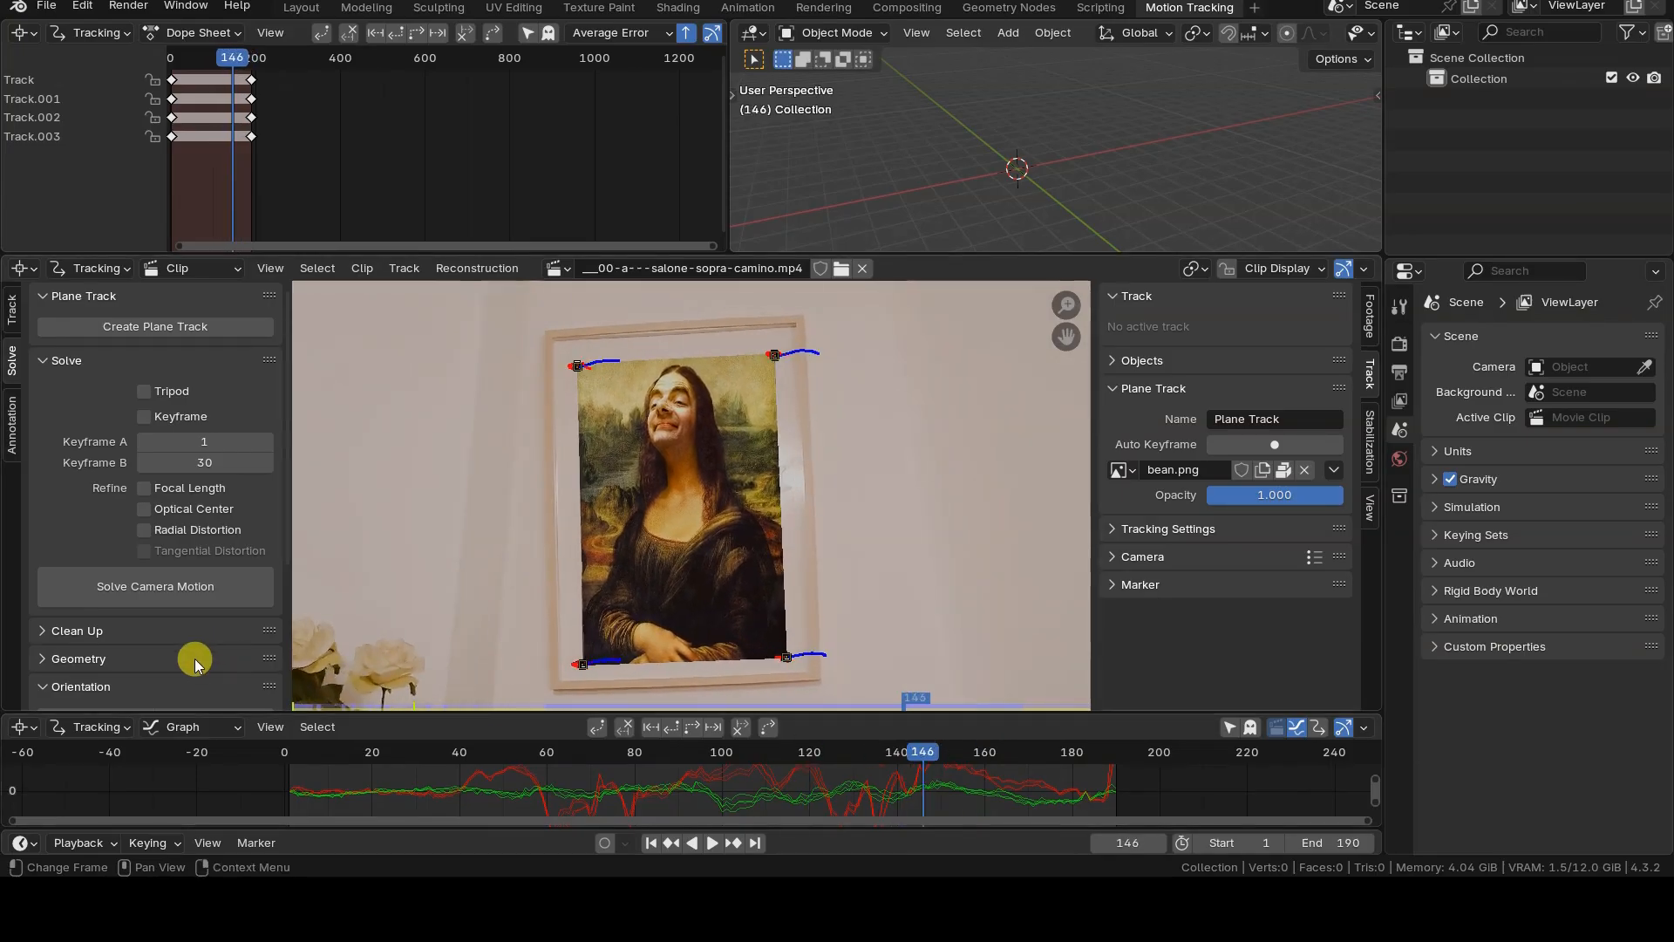
pyautogui.click(199, 600)
pyautogui.scroll(4, 834, 478)
pyautogui.moveTo(926, 761); pyautogui.dragTo(1081, 776)
pyautogui.scroll(-4, 859, 663)
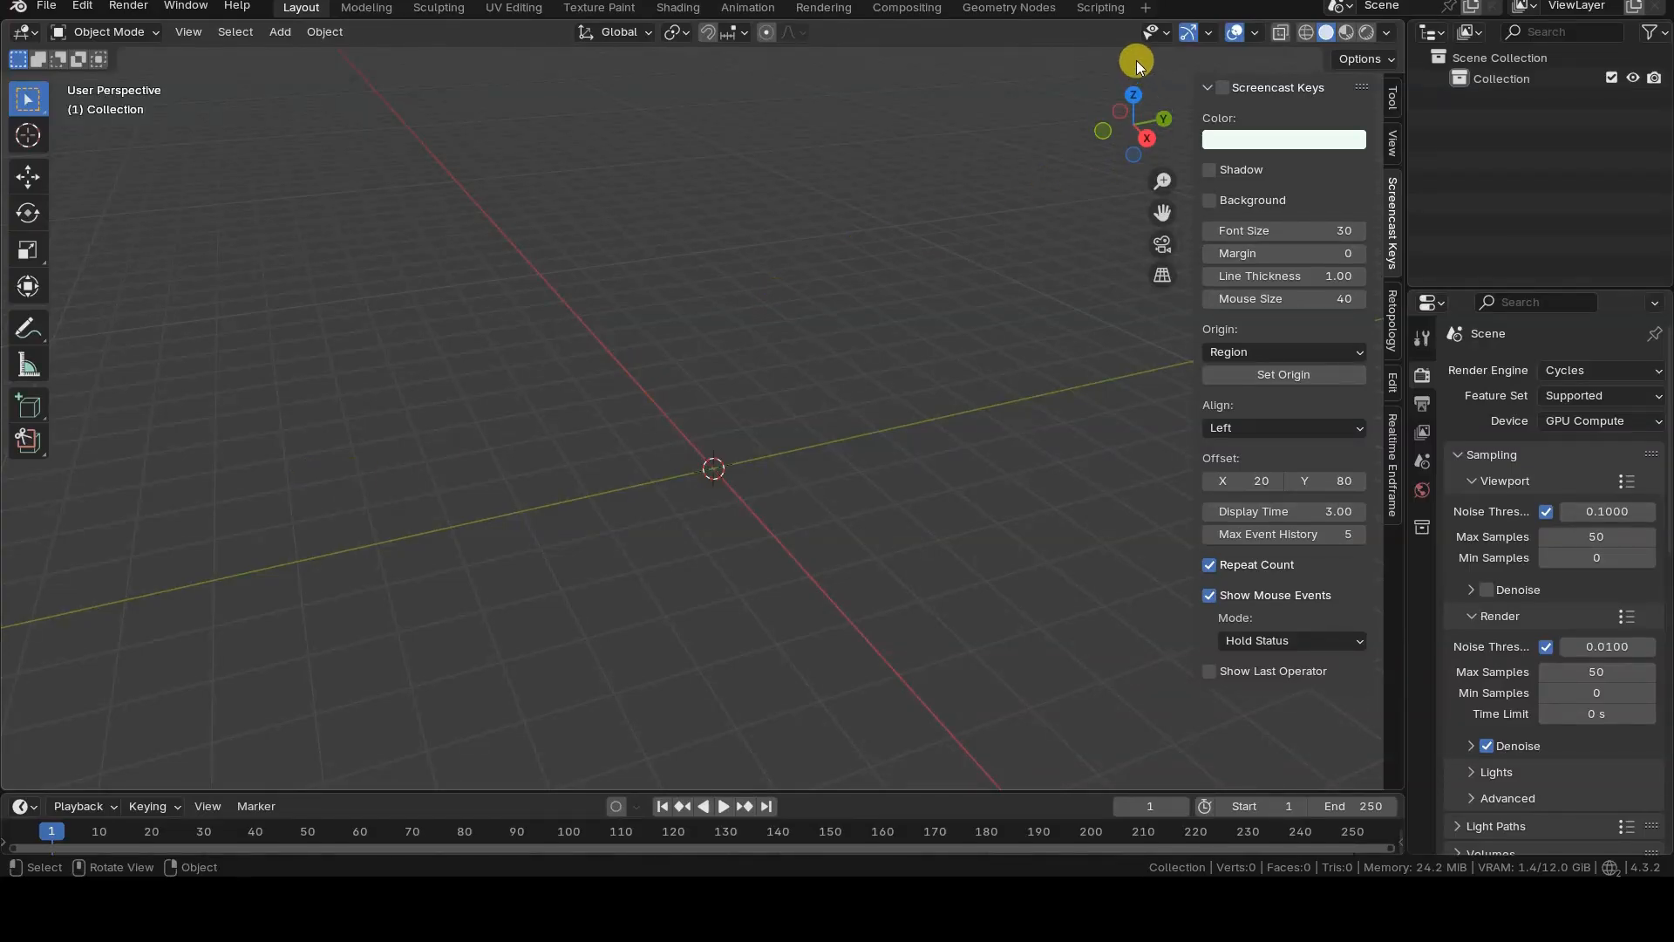
# Add the VFX Motion Tracking workspace and load the salone-sopra-camino.mp4 footage as its clip.
pyautogui.click(1146, 12)
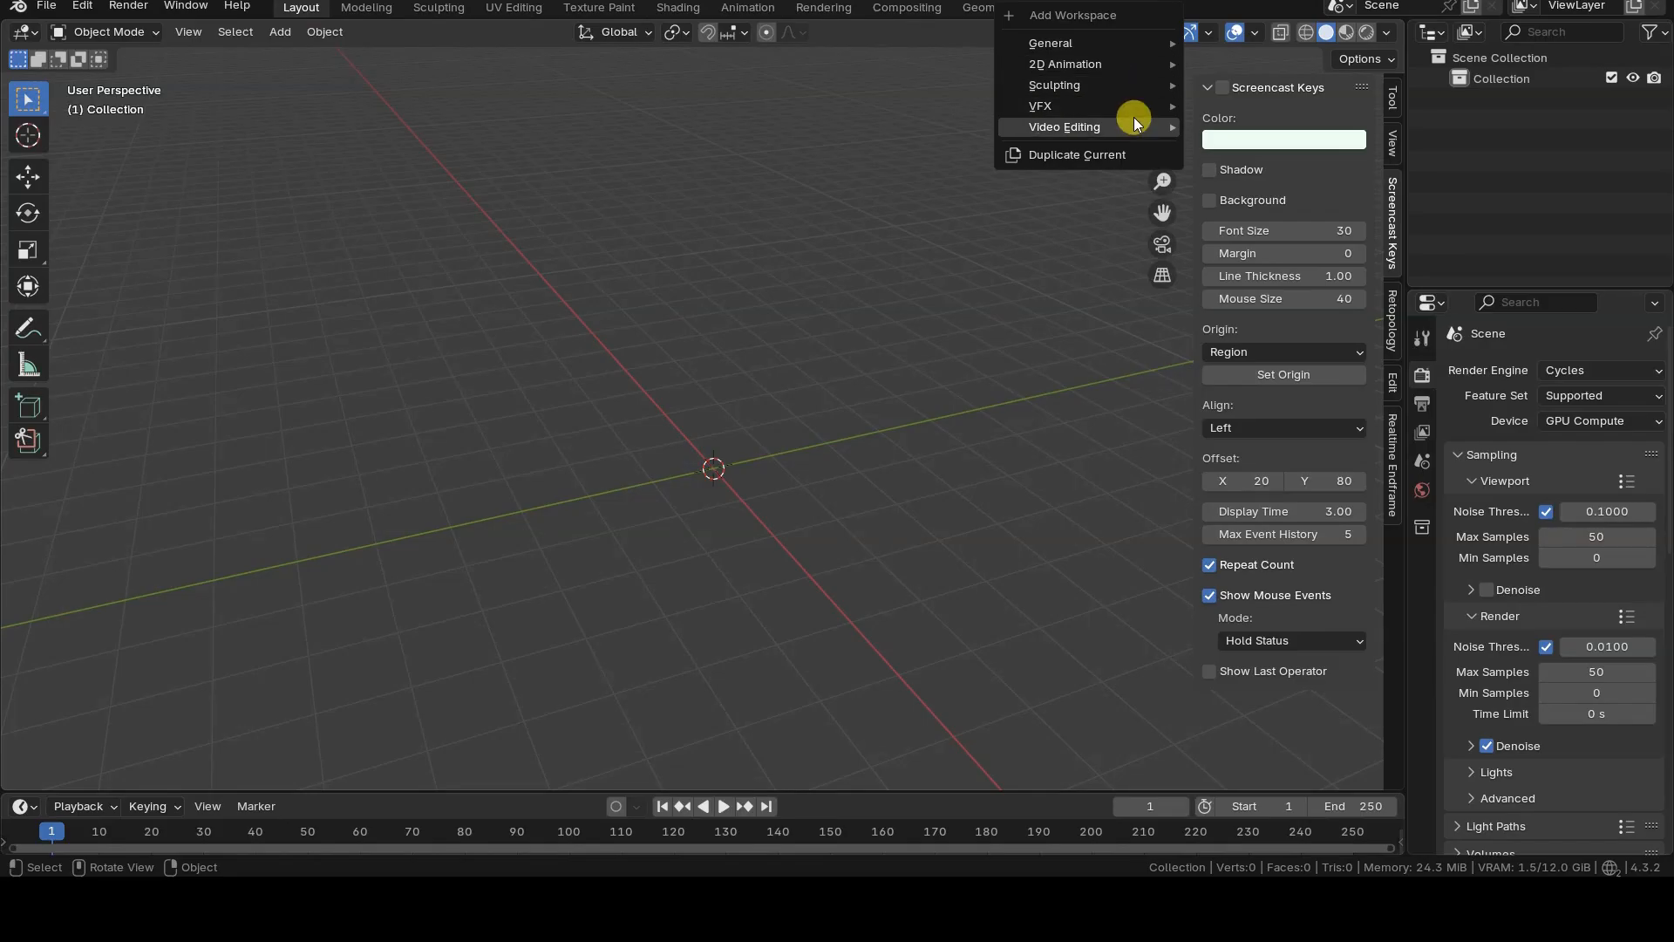
pyautogui.moveTo(1131, 127)
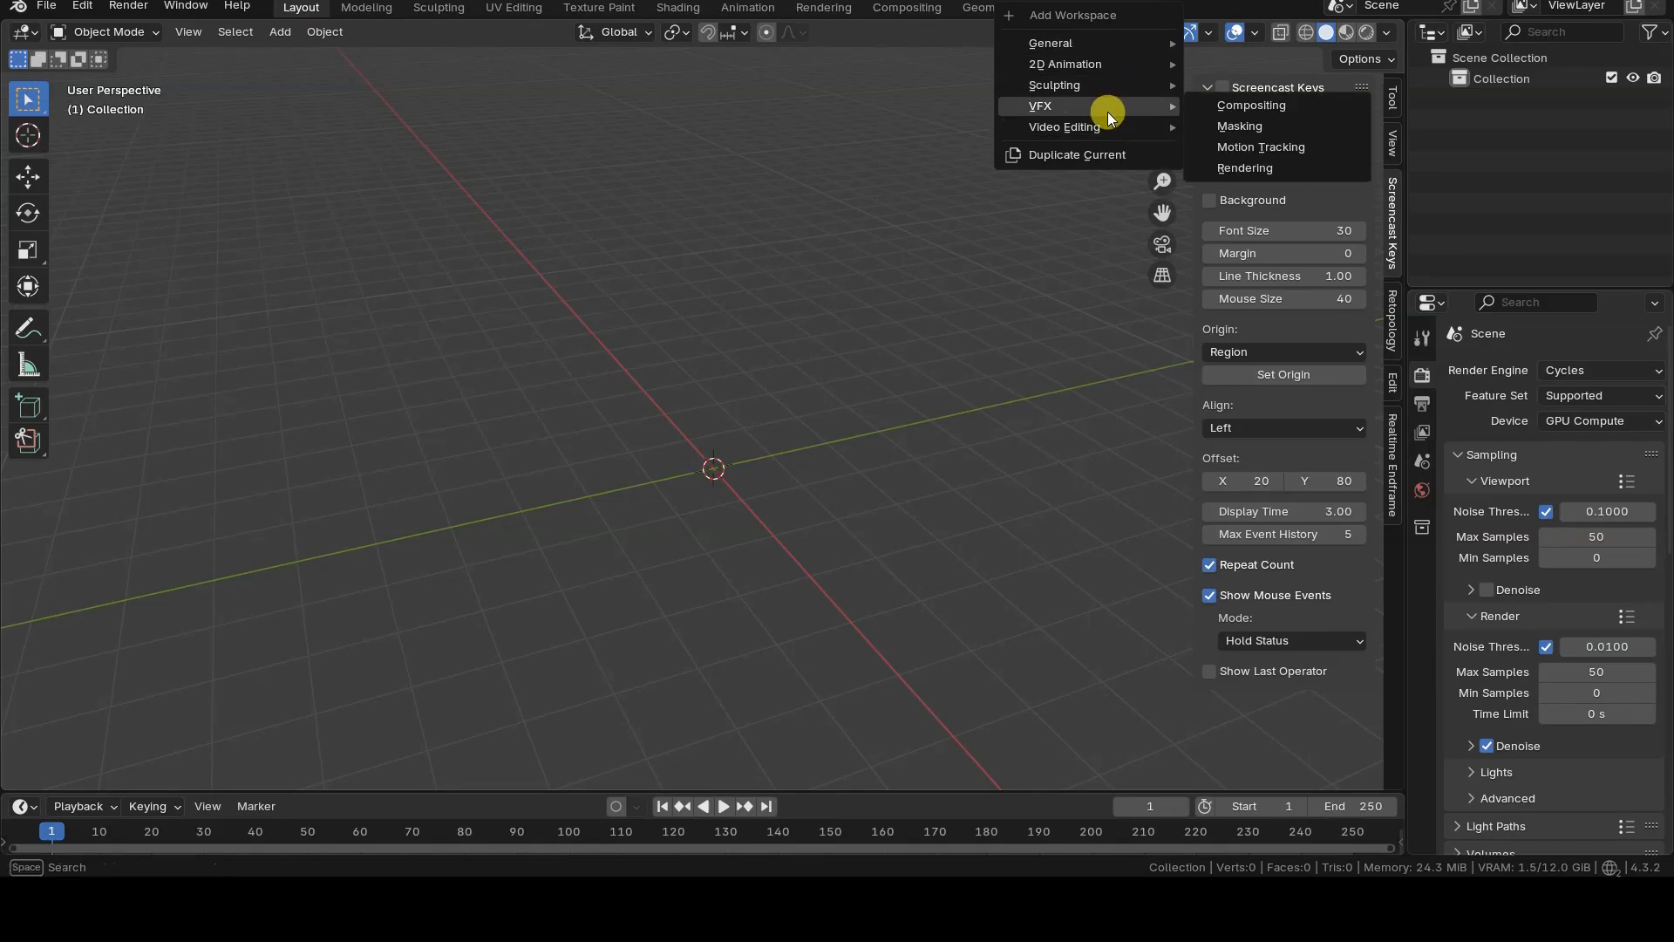
pyautogui.click(1322, 152)
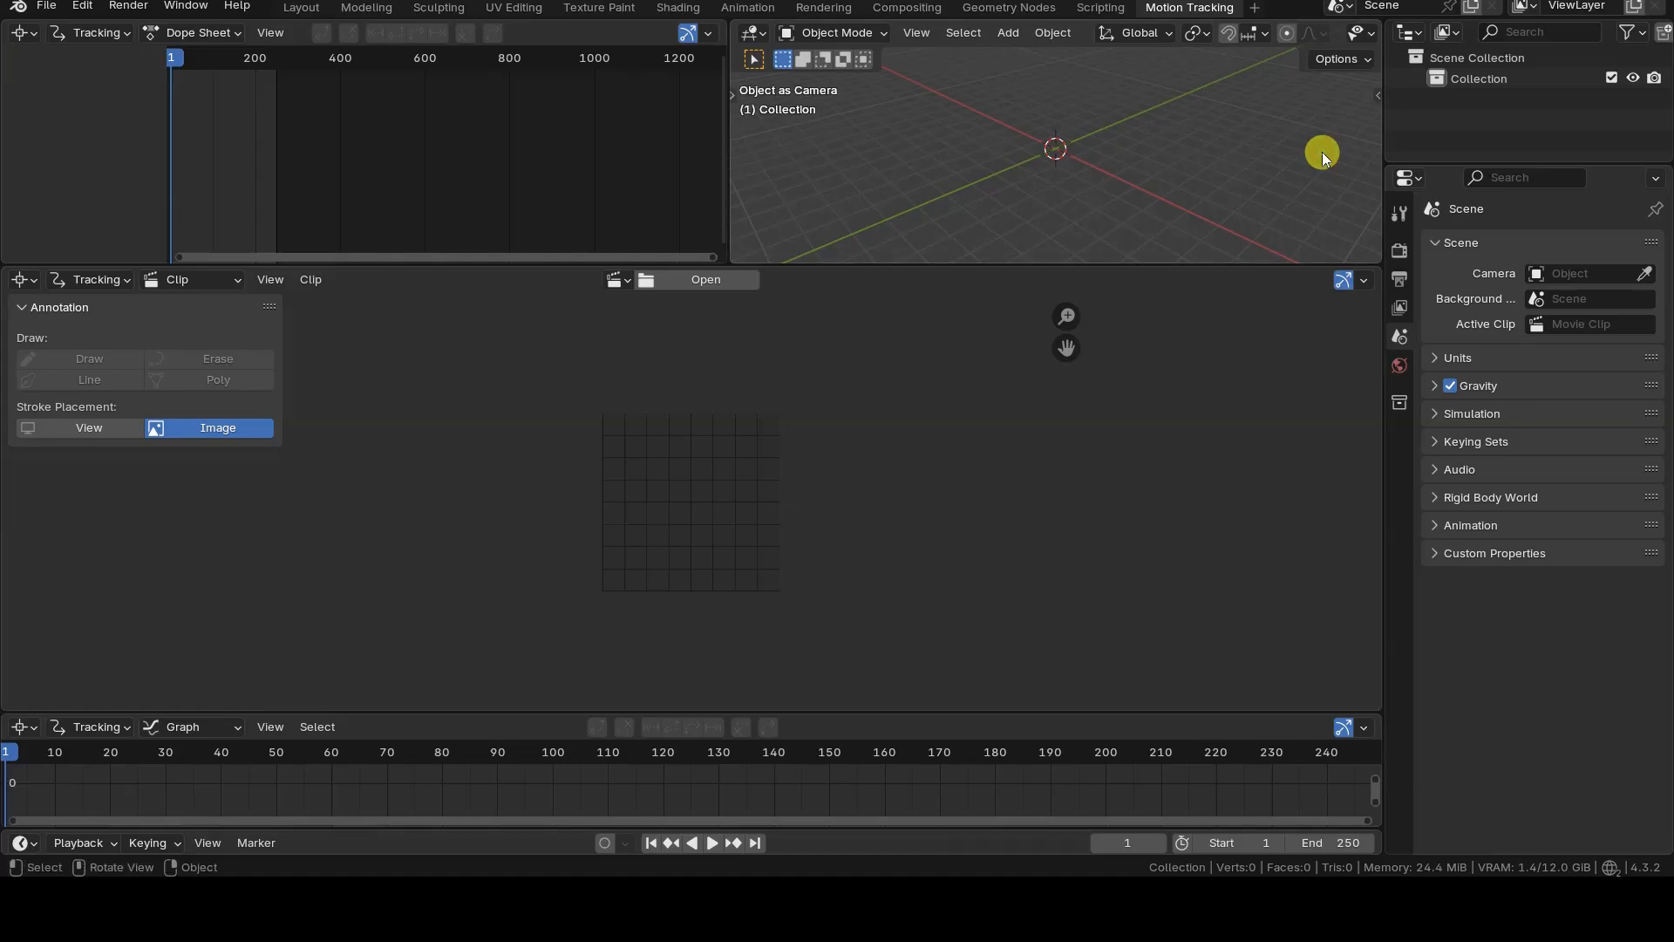
pyautogui.click(740, 279)
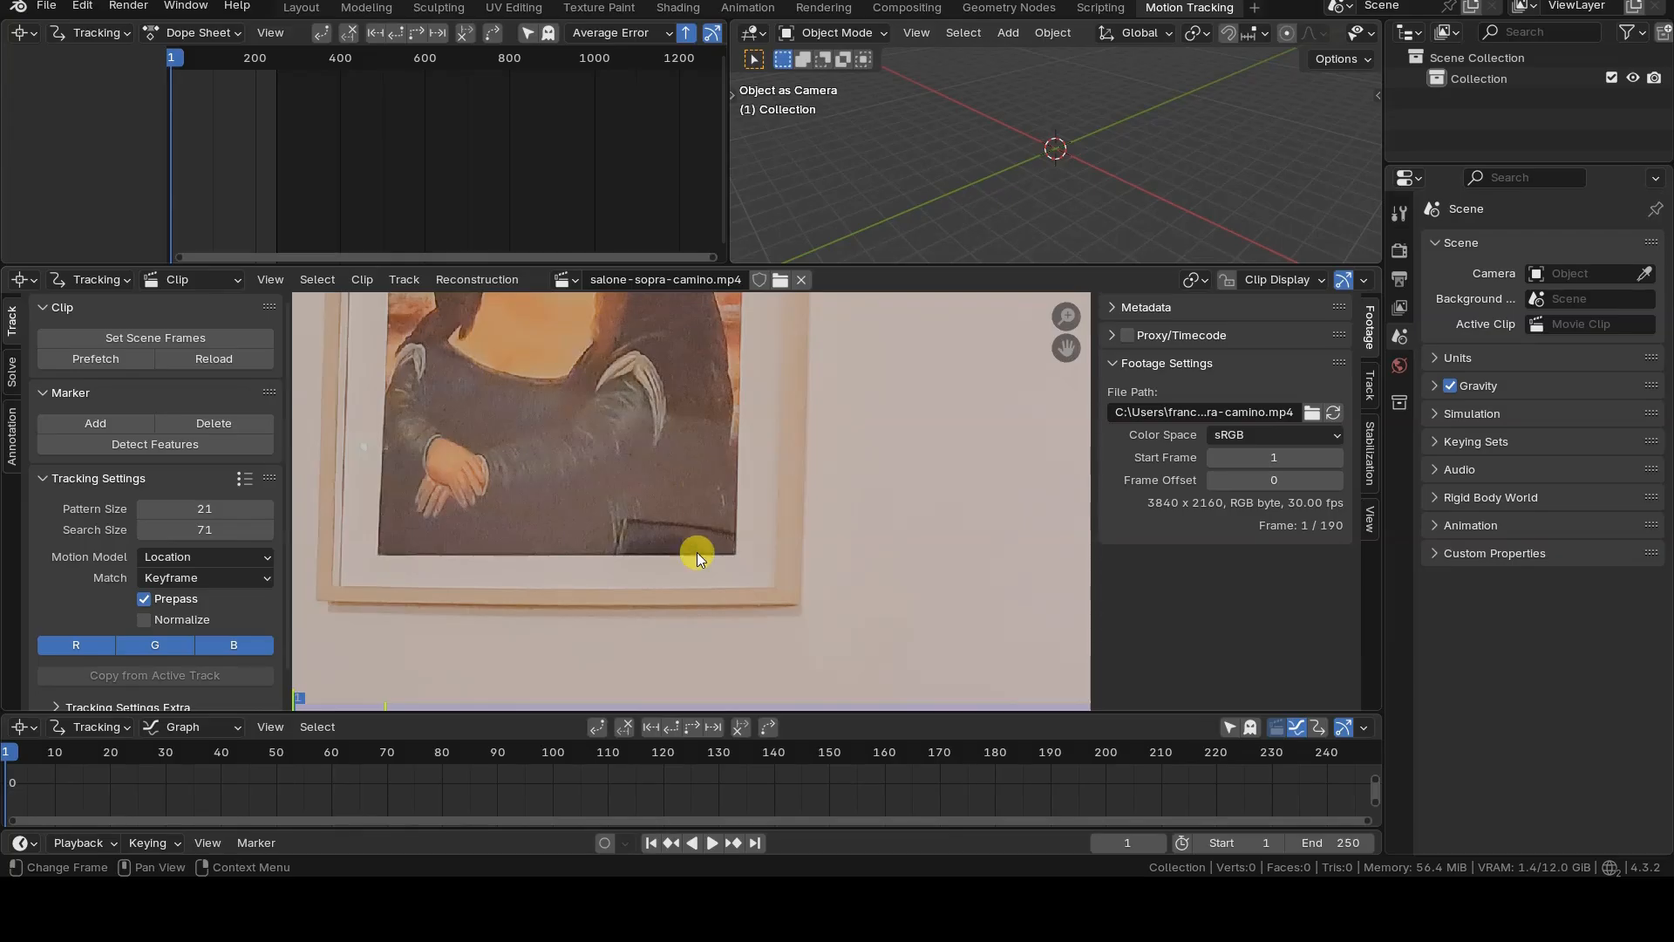
# Place a tracking marker on the painting's upper-left corner and fine-tune it in the track preview.
pyautogui.scroll(-2, 697, 489)
pyautogui.moveTo(698, 359)
pyautogui.mouseDown(button='middle')
pyautogui.moveTo(803, 485)
pyautogui.moveTo(861, 452)
pyautogui.mouseUp(button='middle')
pyautogui.scroll(-1, 803, 485)
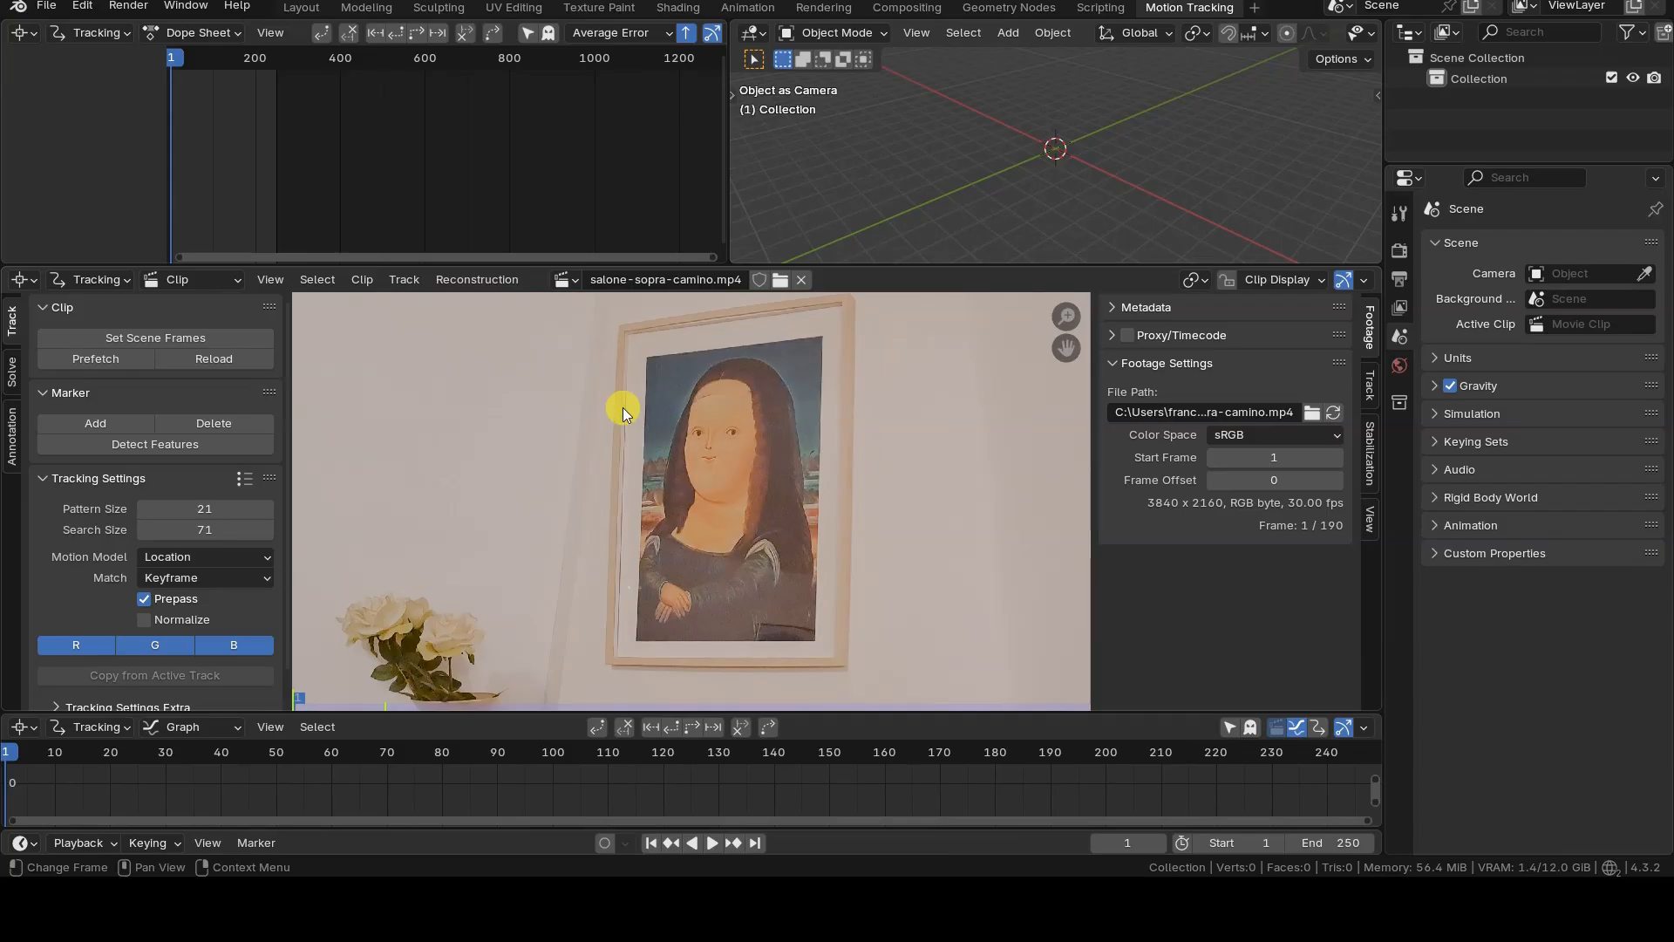
pyautogui.scroll(2, 709, 404)
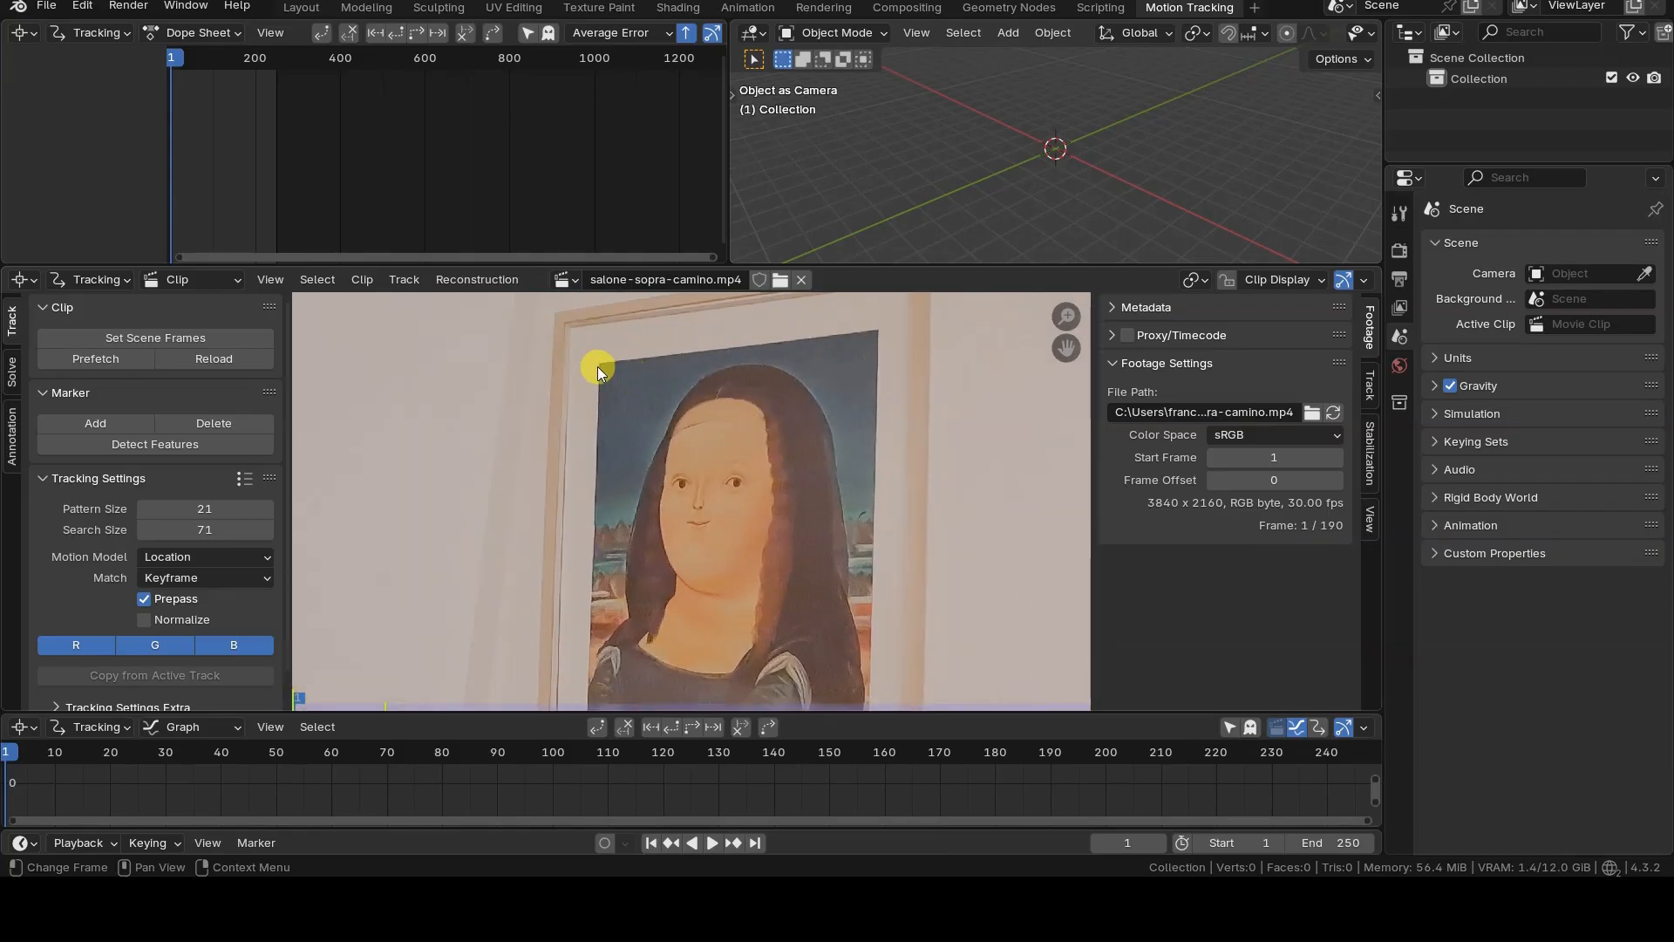
pyautogui.moveTo(808, 566); pyautogui.dragTo(823, 355, button='middle')
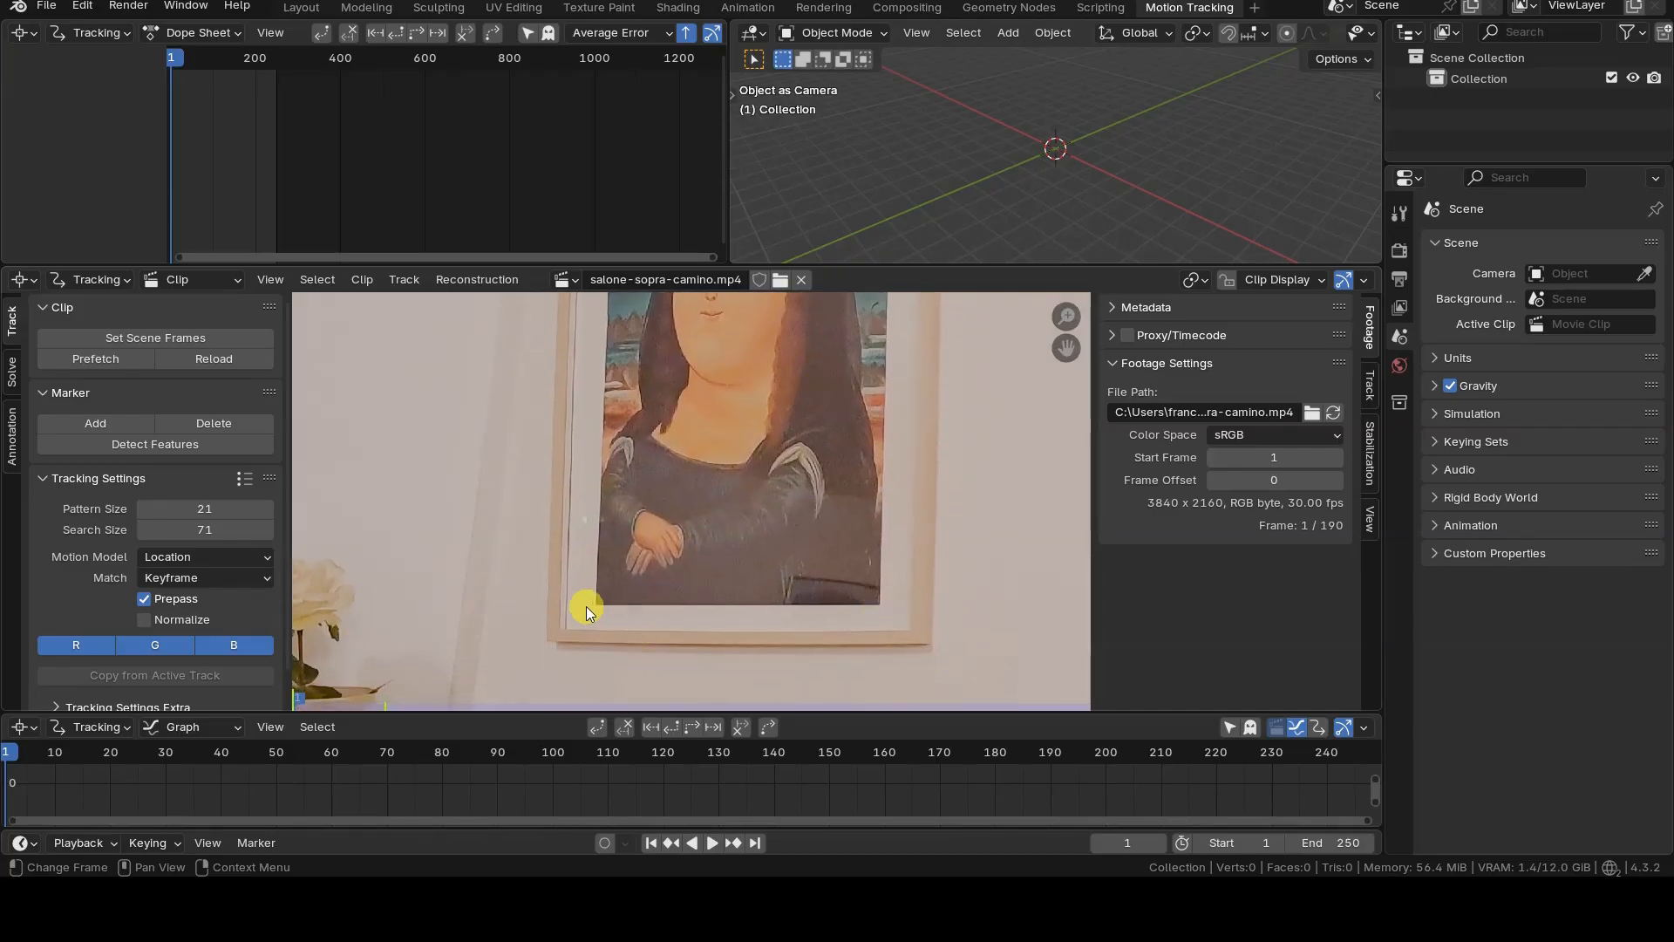
pyautogui.scroll(-3, 672, 527)
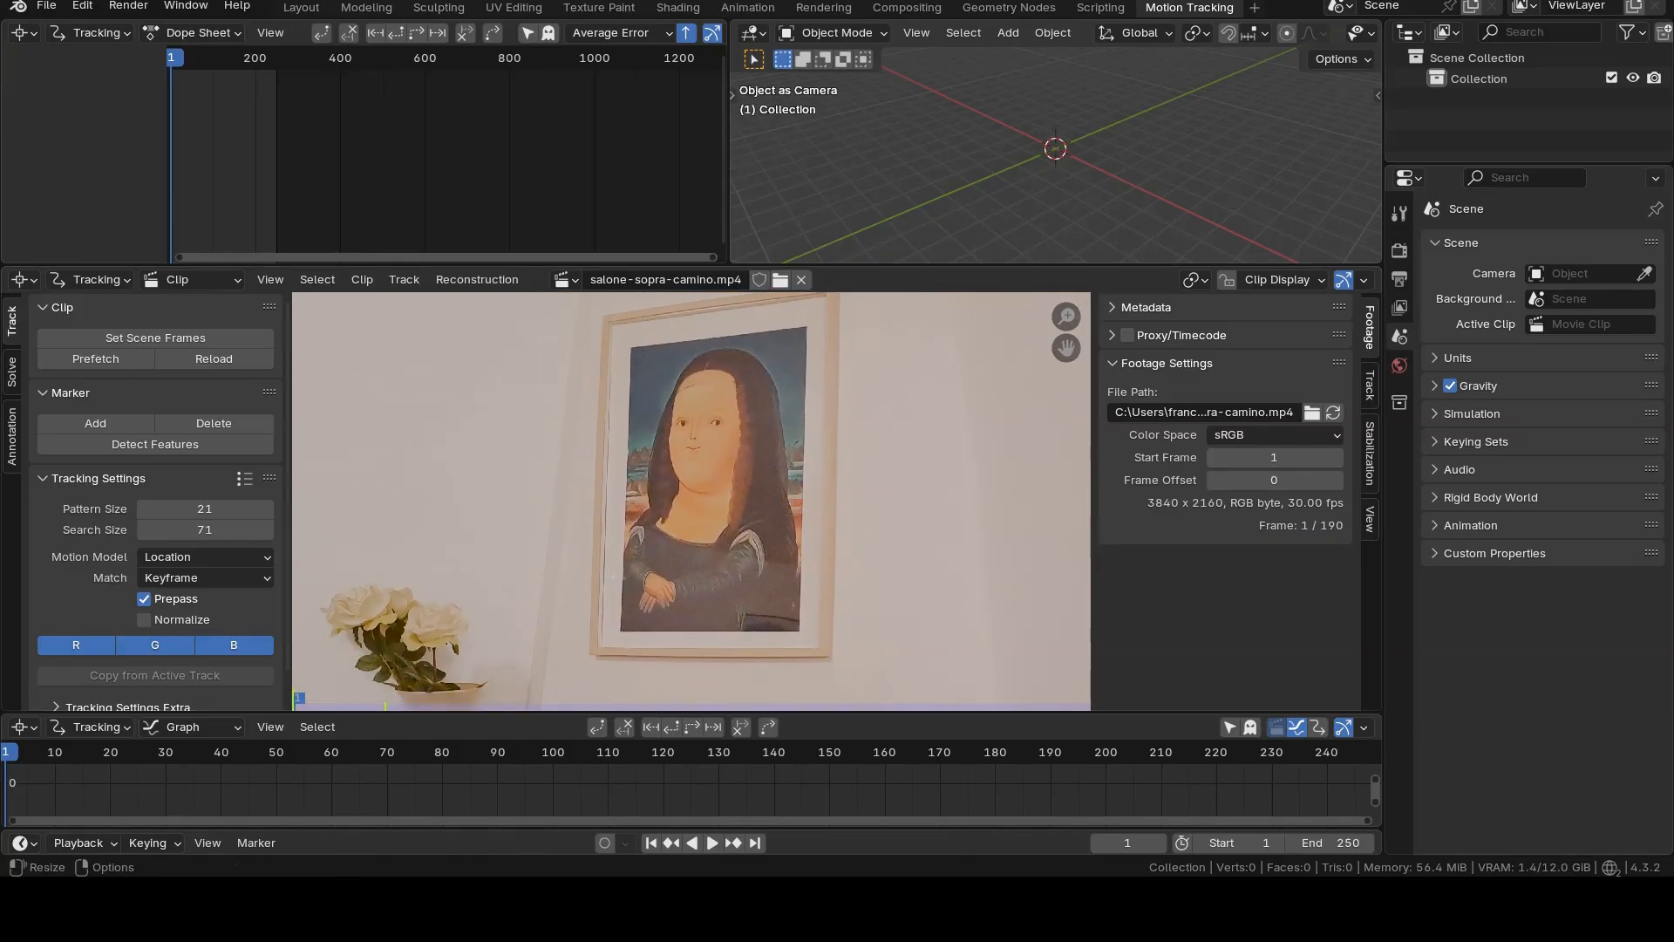
pyautogui.click(96, 422)
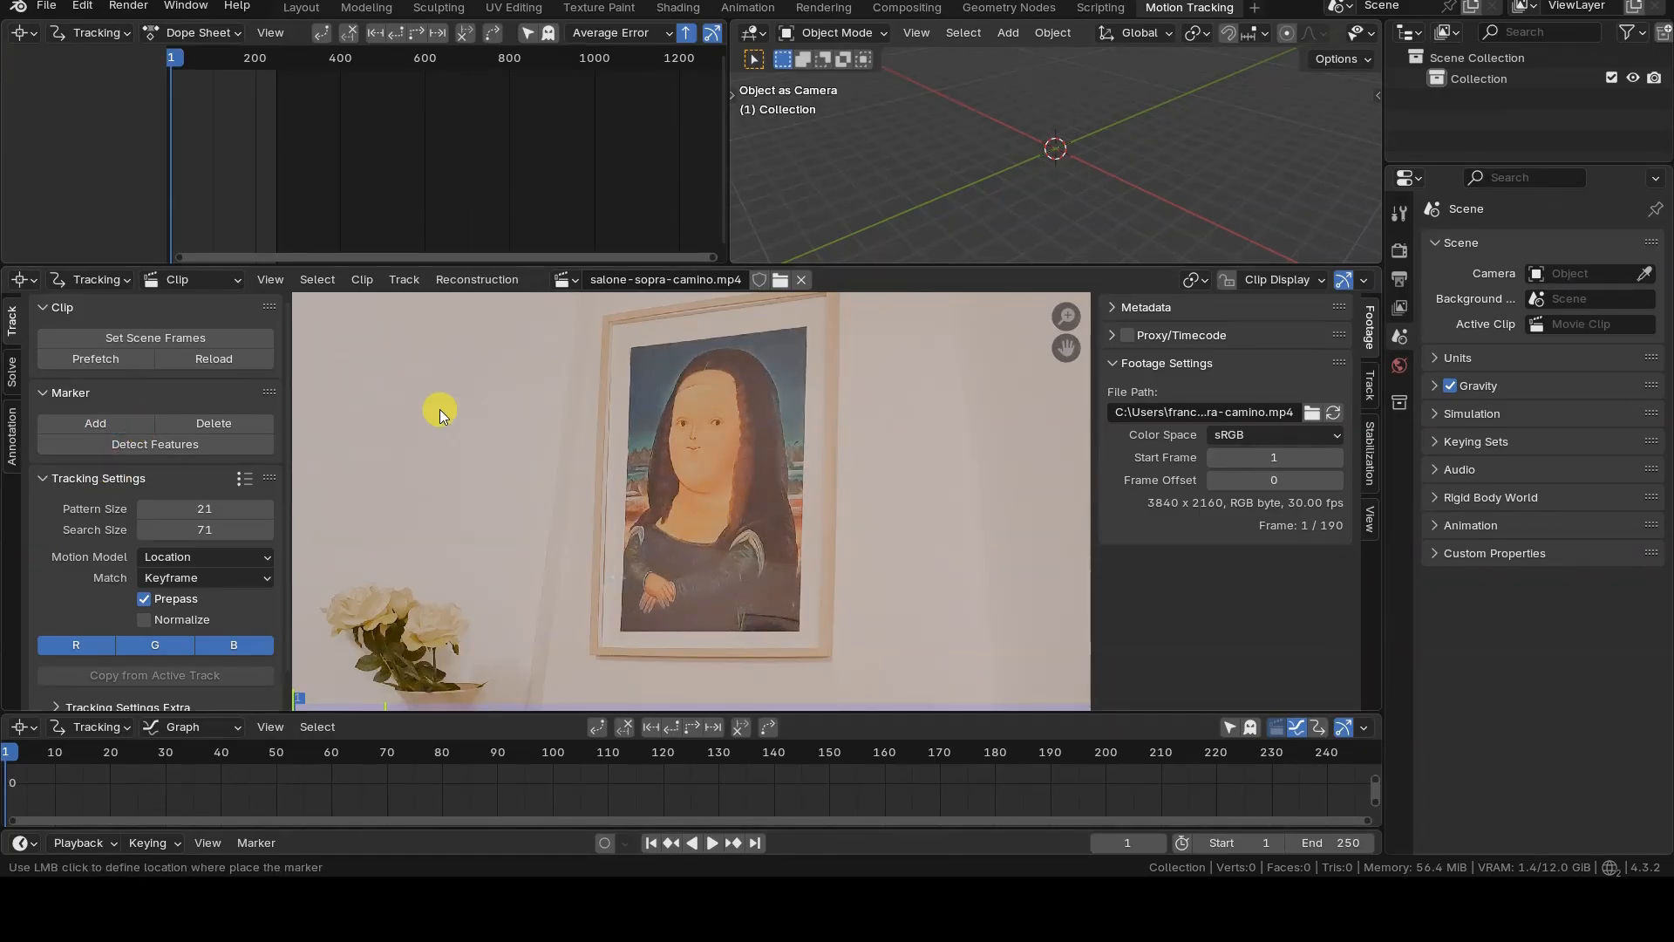
pyautogui.click(632, 347)
pyautogui.click(1371, 388)
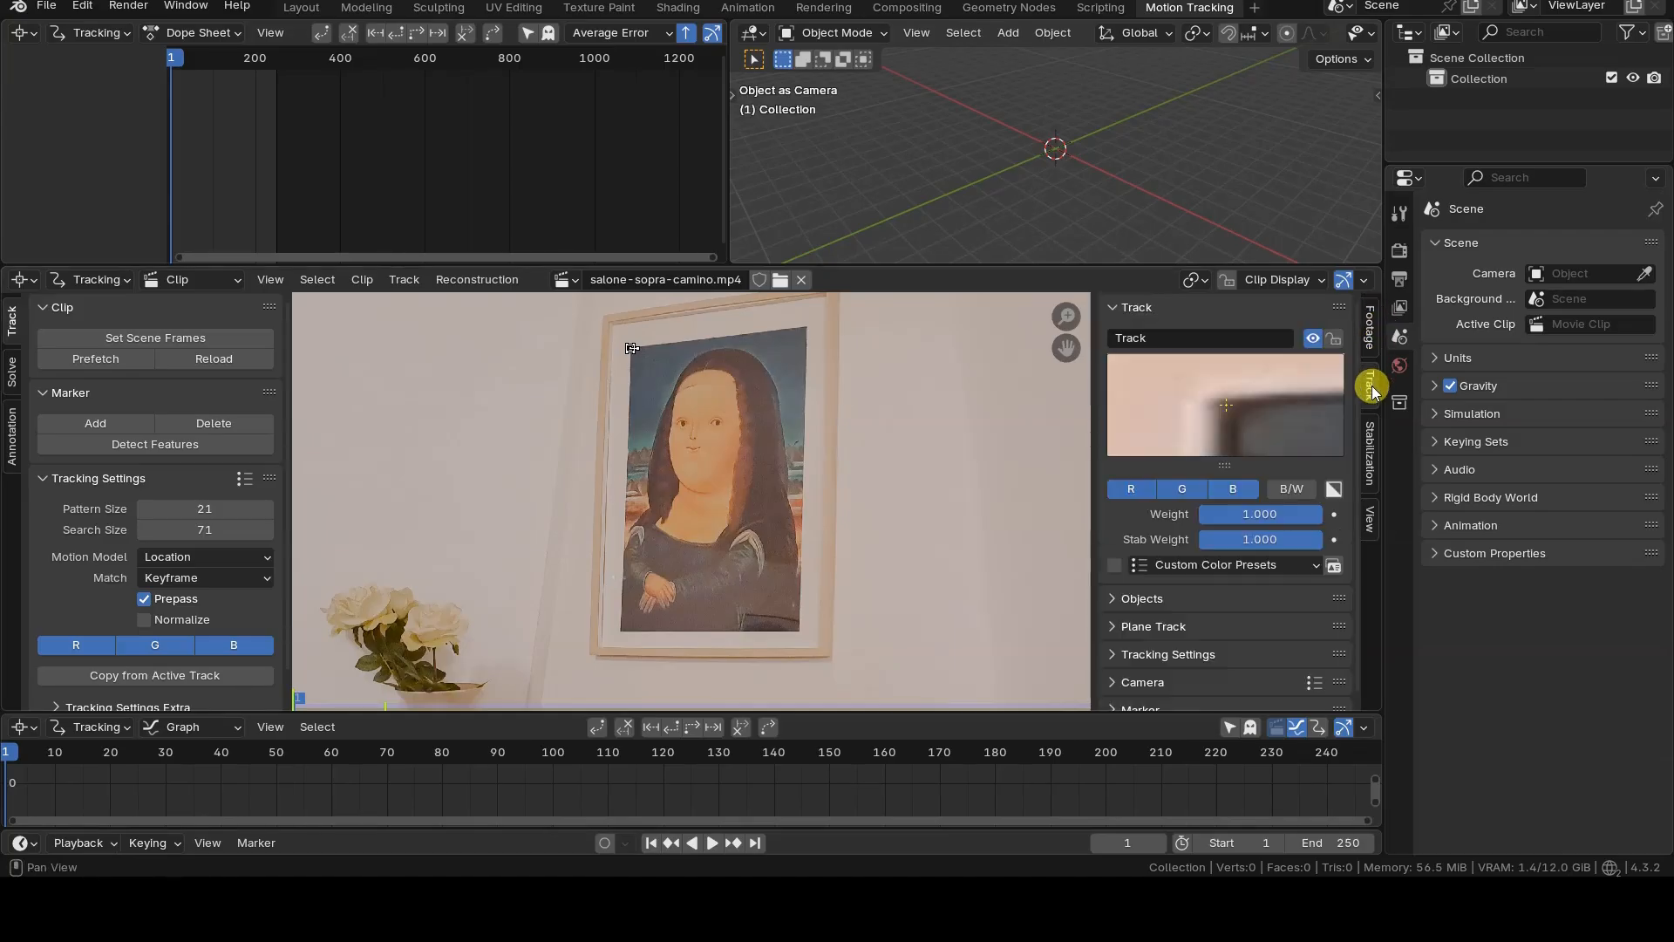
pyautogui.moveTo(1262, 413); pyautogui.dragTo(1271, 415)
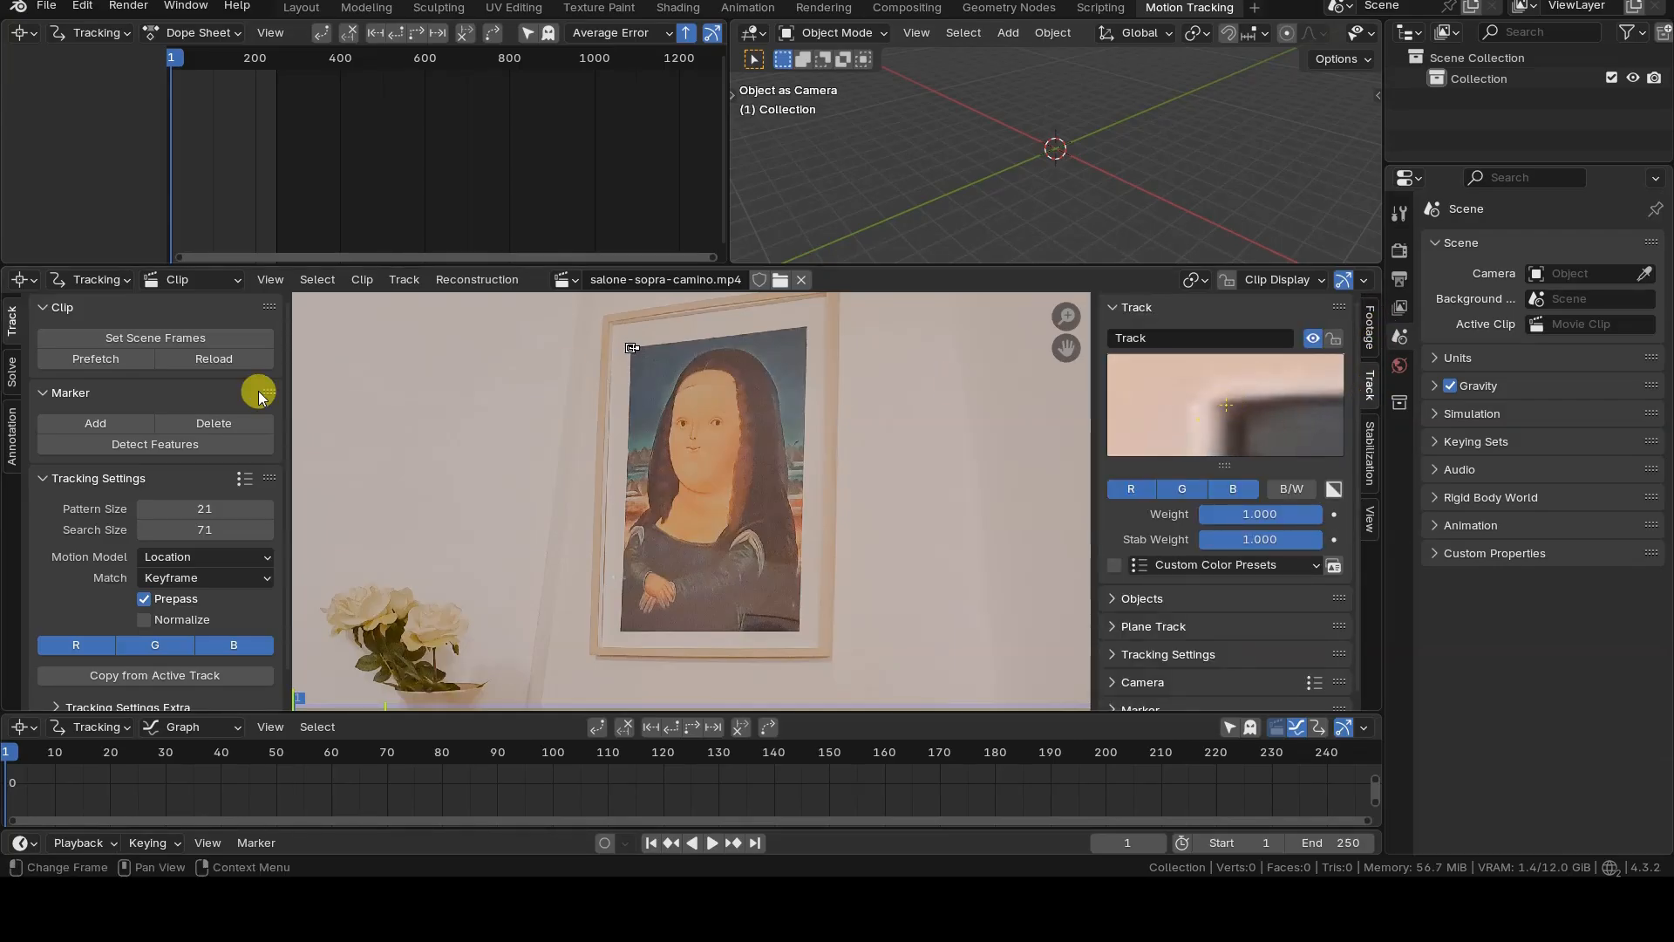
# Add tracking markers on the painting's upper-right and lower-right corners, centring each precisely in the track preview.
pyautogui.click(110, 425)
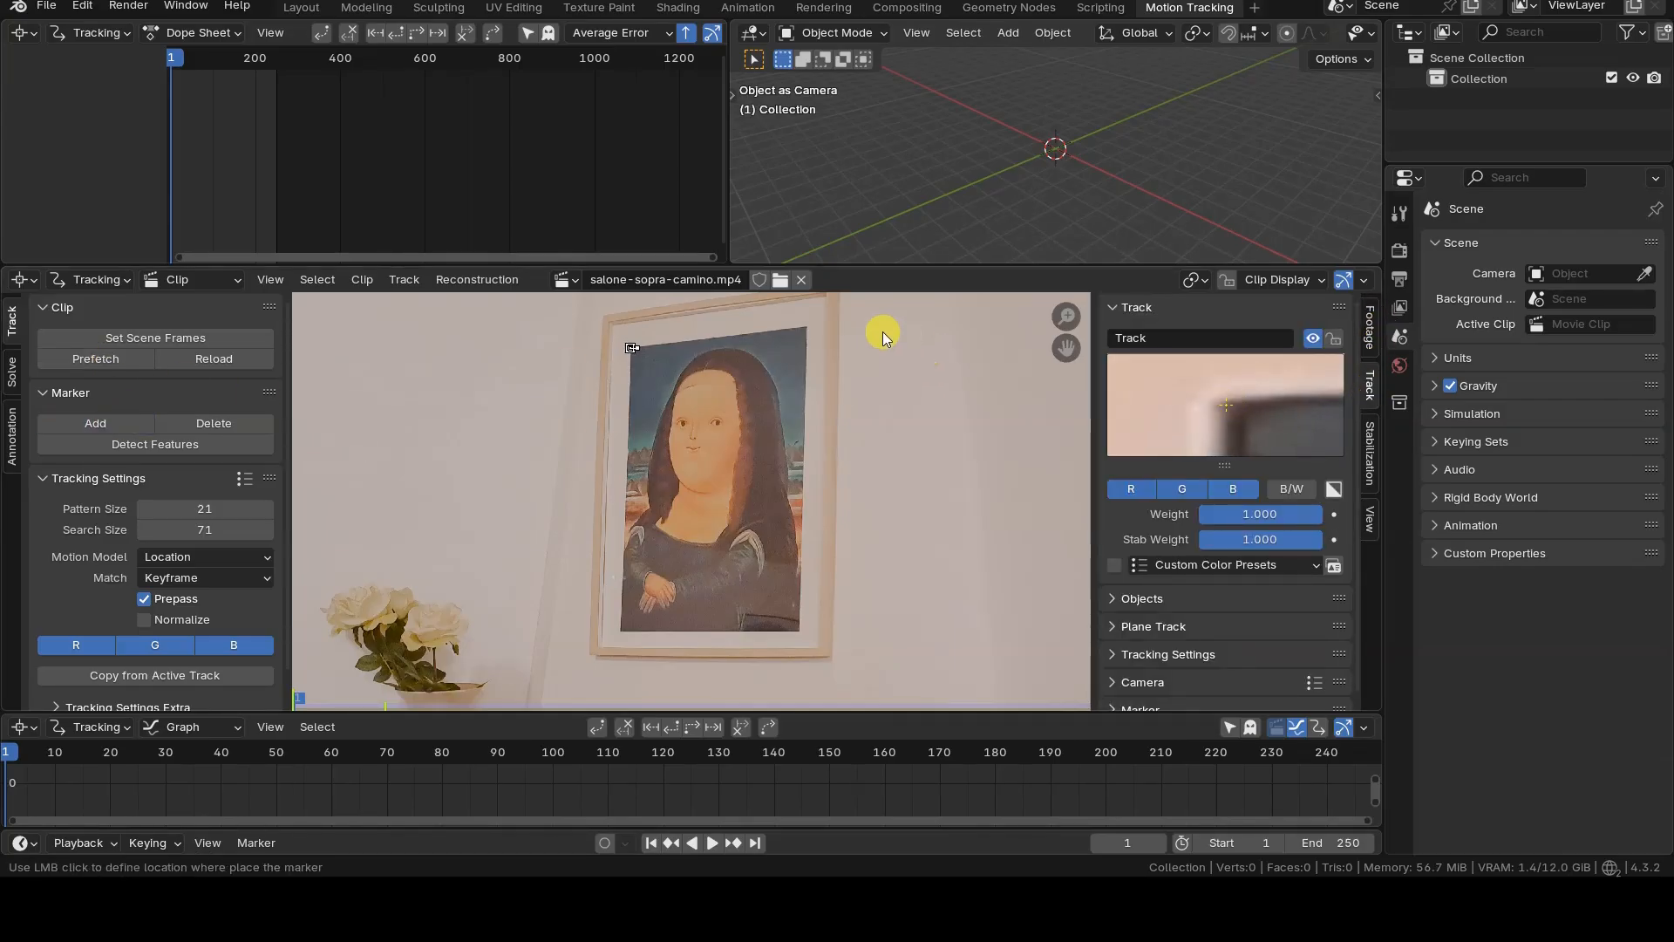
pyautogui.click(806, 327)
pyautogui.moveTo(1233, 391); pyautogui.dragTo(1188, 440)
pyautogui.click(113, 424)
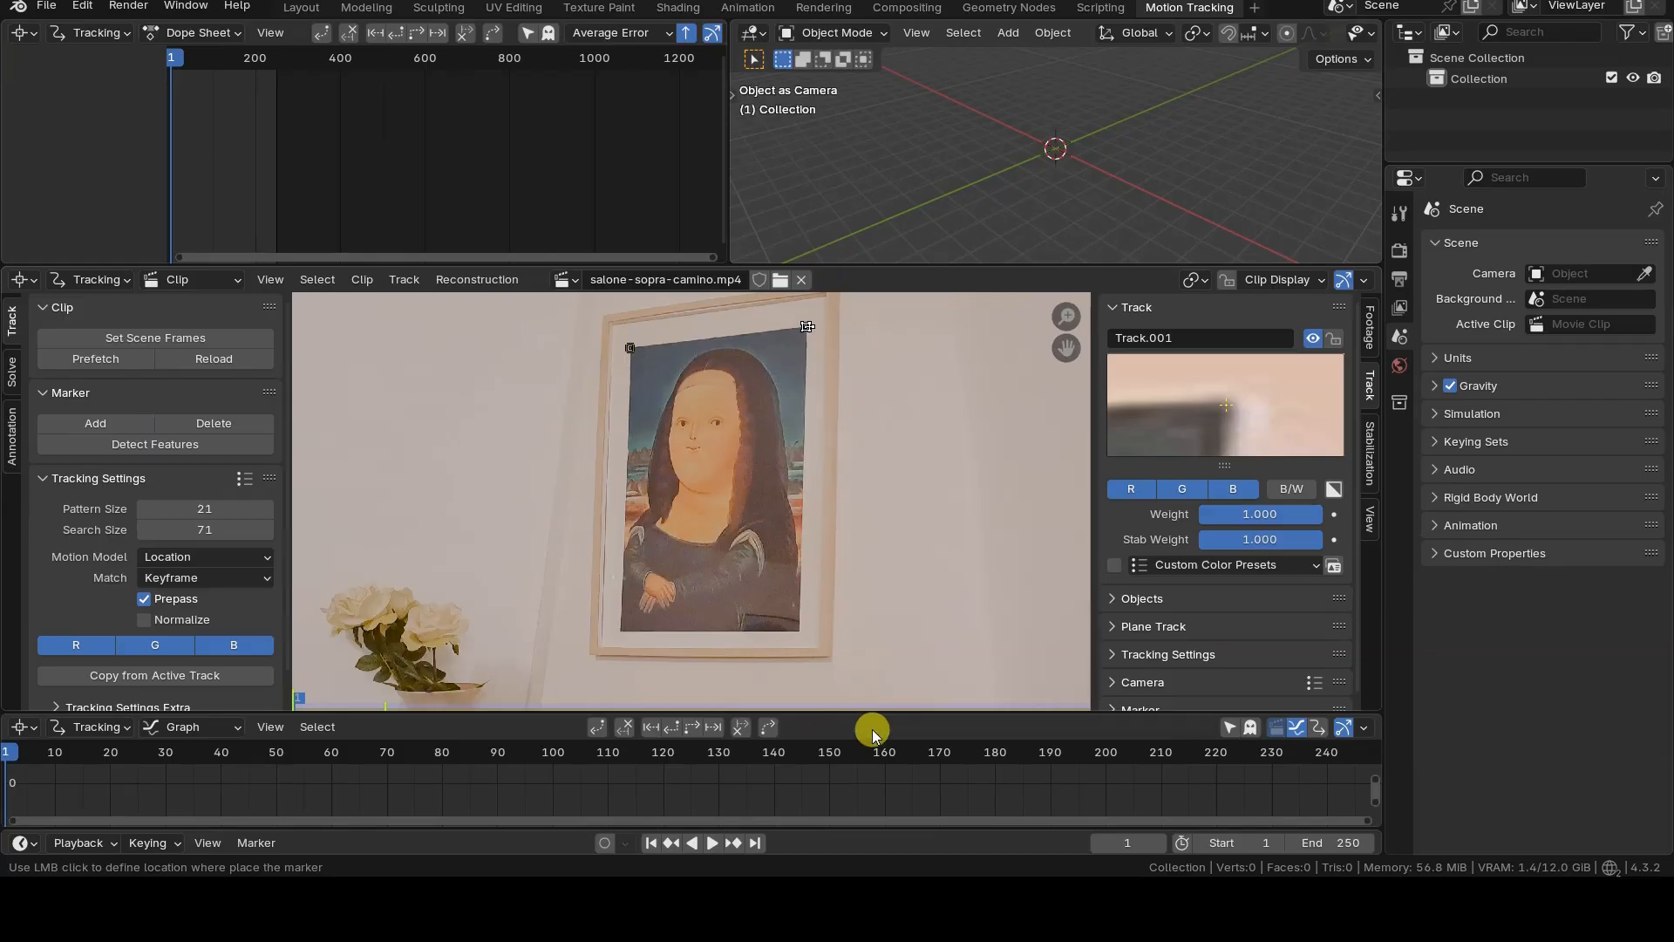
pyautogui.click(799, 631)
pyautogui.moveTo(1217, 420)
pyautogui.mouseDown()
pyautogui.moveTo(1221, 370)
pyautogui.moveTo(1205, 376)
pyautogui.moveTo(1218, 419)
pyautogui.mouseUp()
# Add a tracking marker on the painting's lower-left corner and centre it in the track preview.
pyautogui.click(95, 423)
pyautogui.click(621, 632)
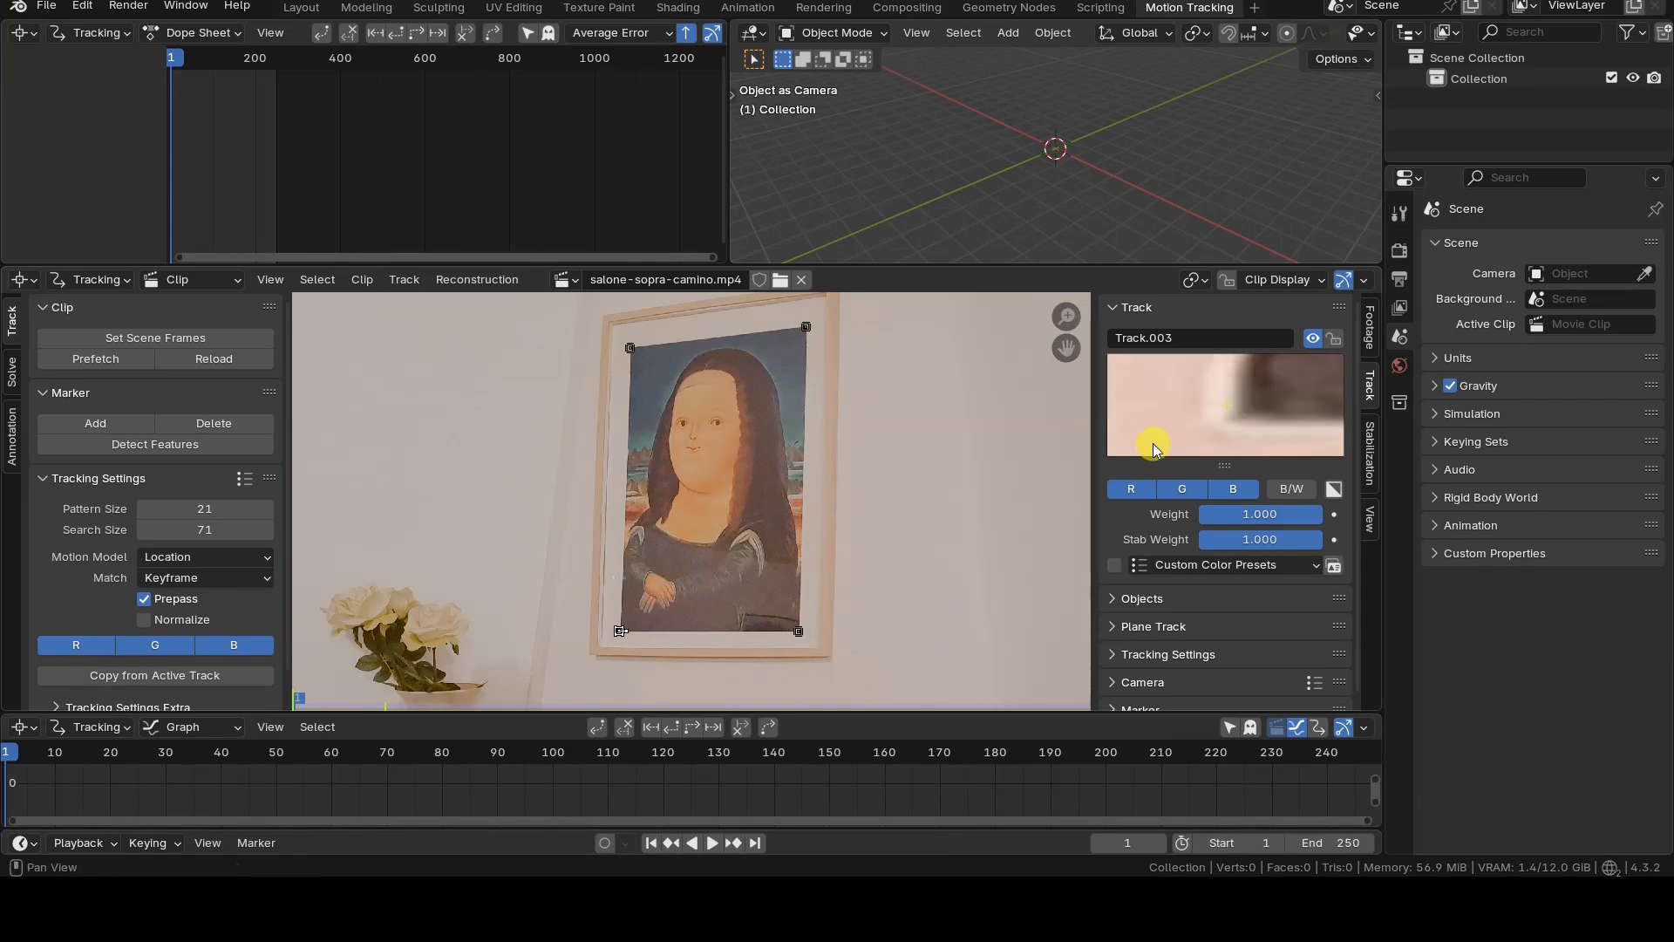
pyautogui.moveTo(1221, 411); pyautogui.dragTo(1216, 401)
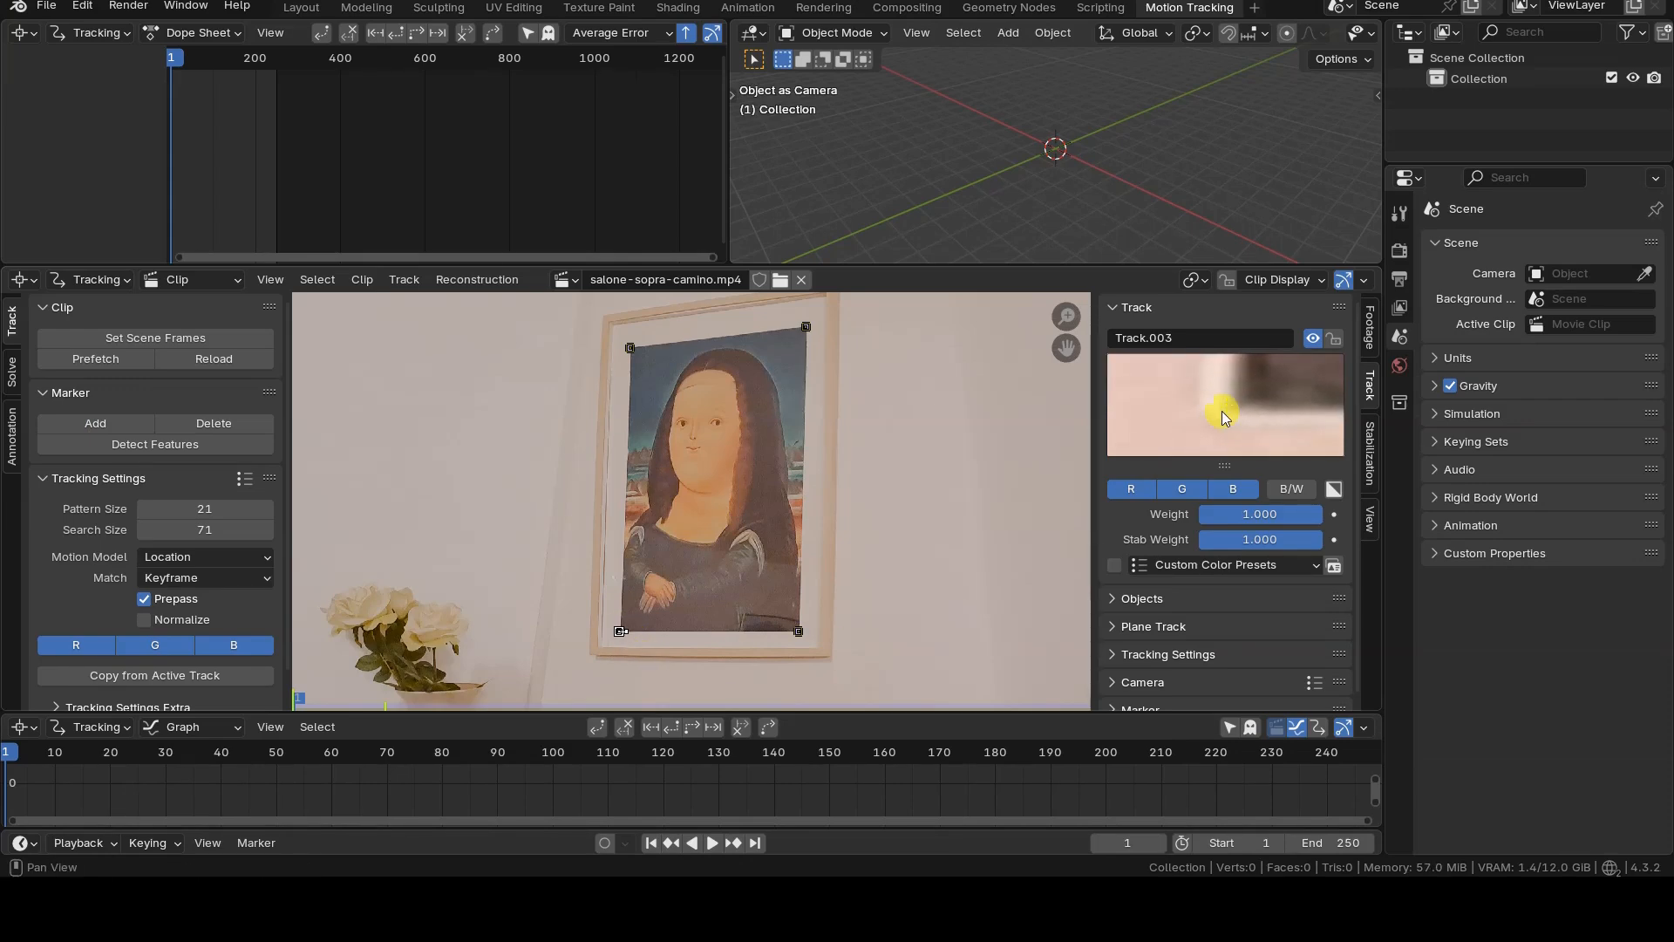
# Match the scene frame range to the clip and track all four corner markers forward through the footage.
pyautogui.press('a')
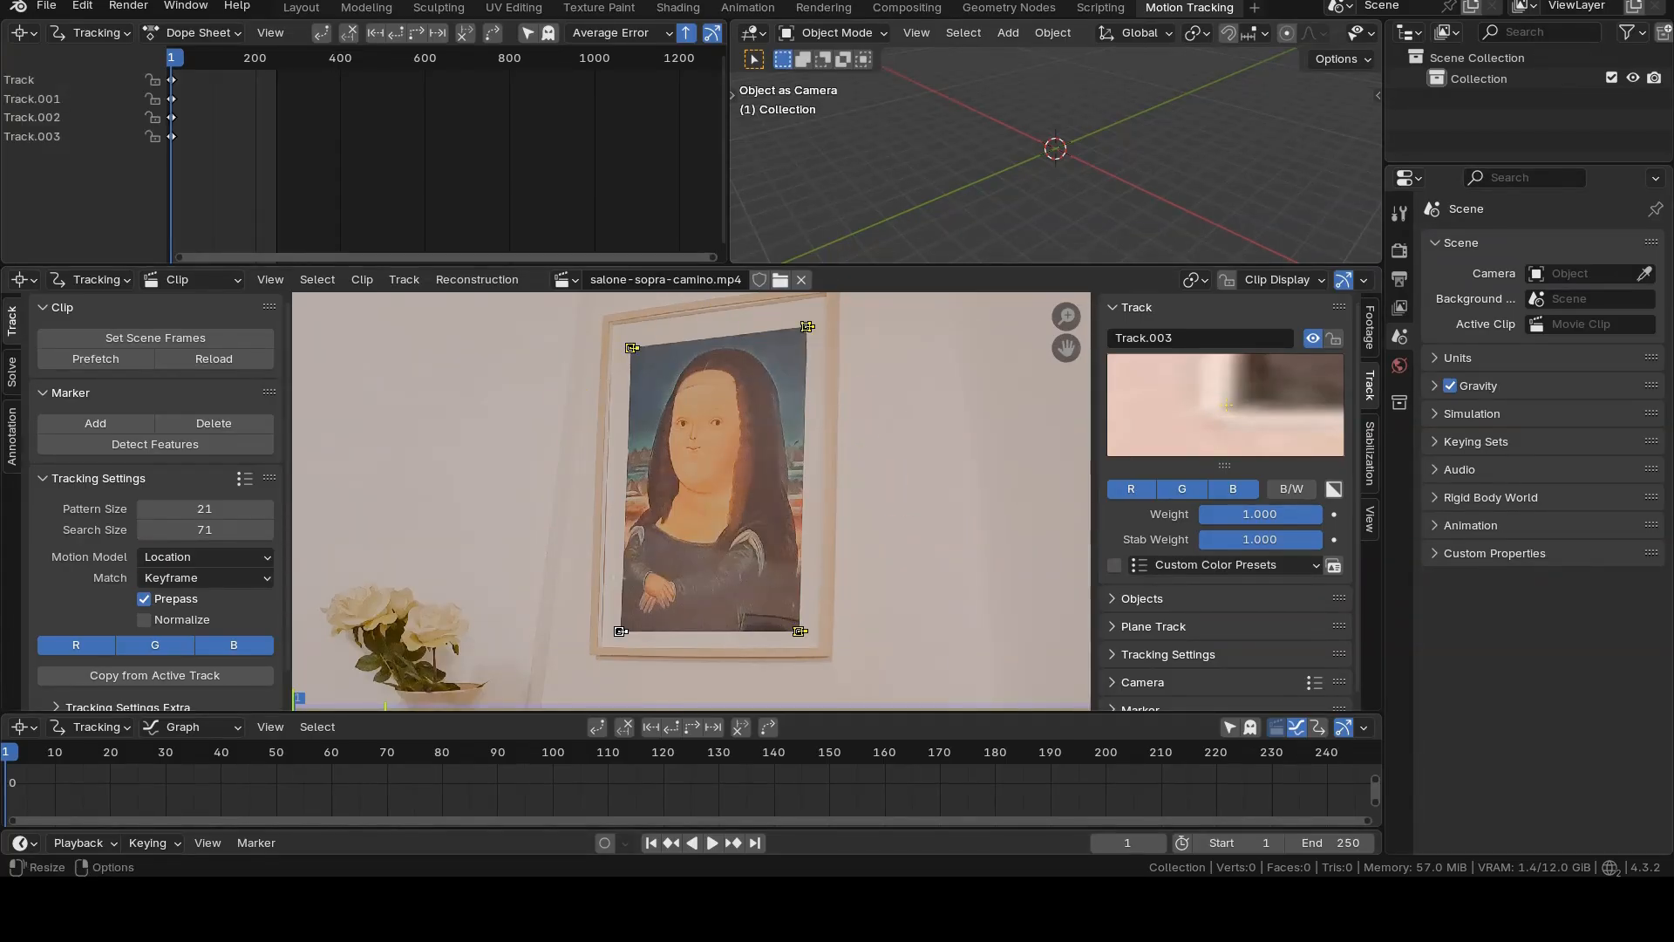
pyautogui.click(112, 338)
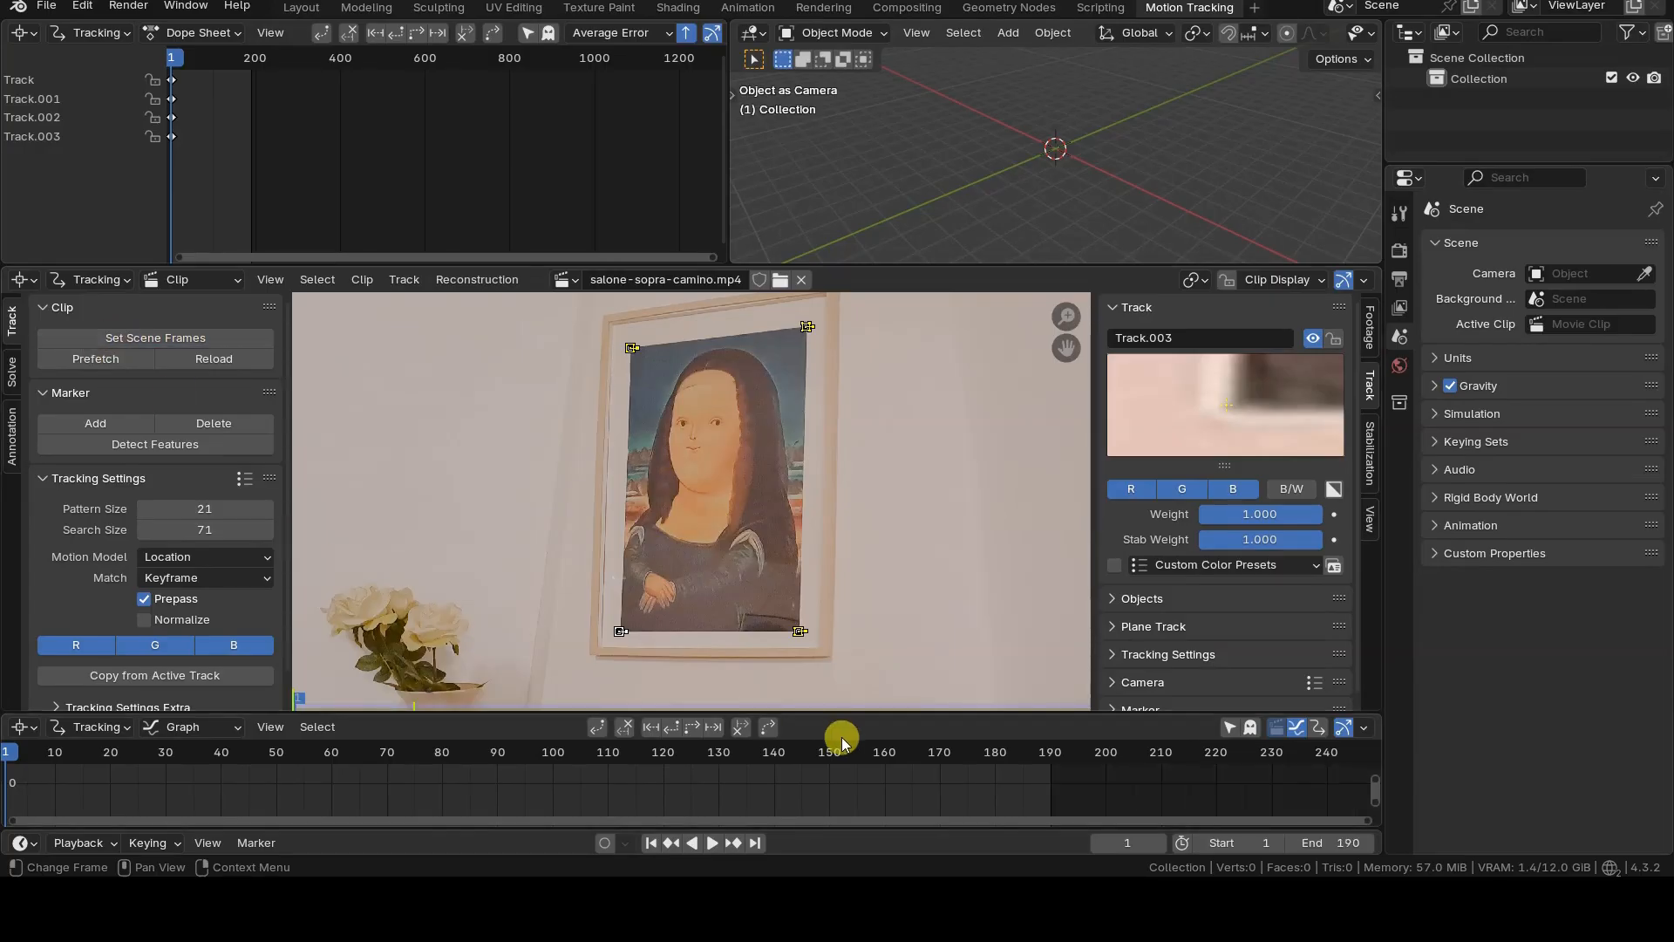
pyautogui.scroll(-3, 867, 759)
pyautogui.moveTo(856, 770); pyautogui.dragTo(985, 777, button='middle')
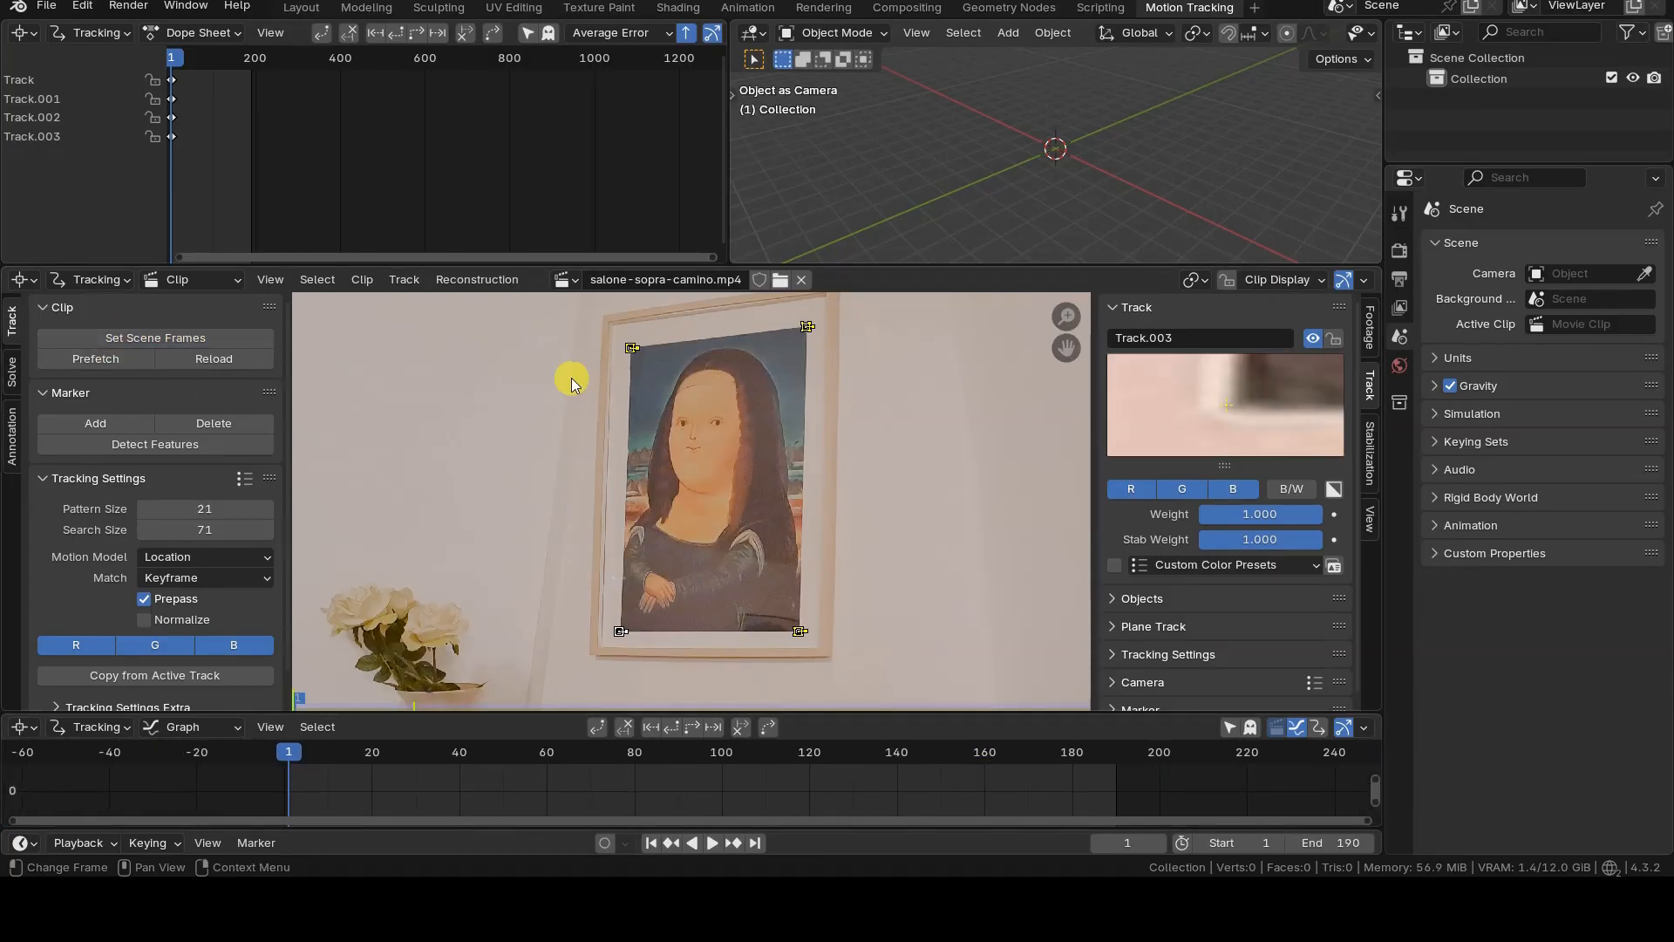
pyautogui.click(689, 733)
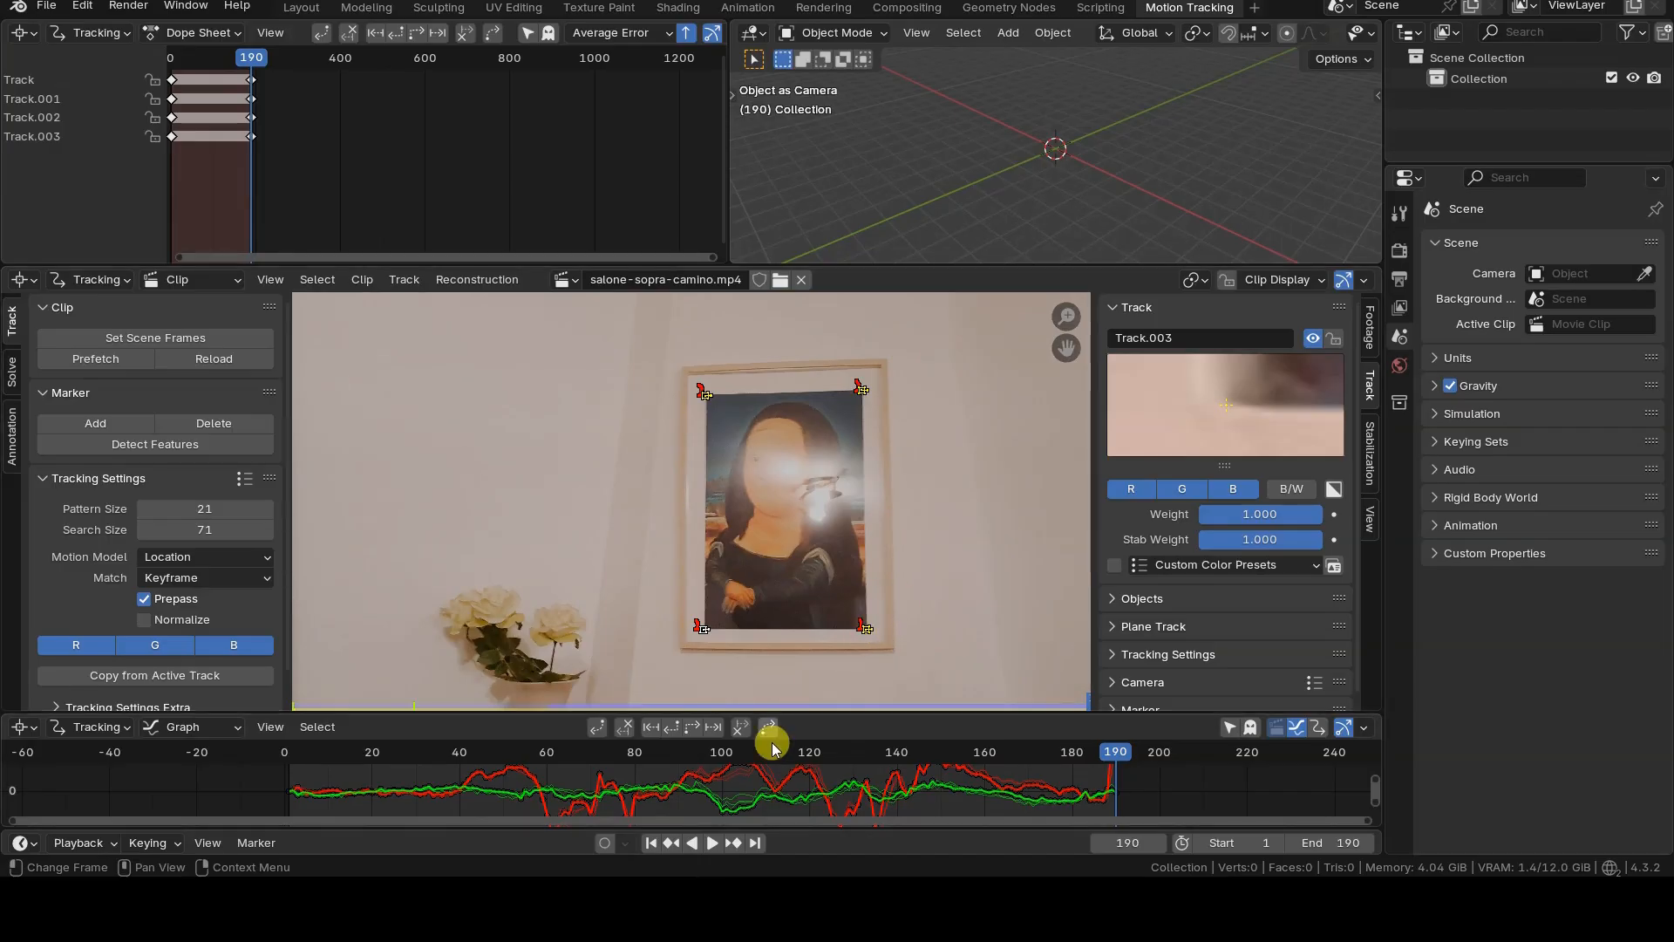
# Return to frame 1 and create a plane track from the four corner markers.
pyautogui.moveTo(1113, 760); pyautogui.dragTo(291, 765)
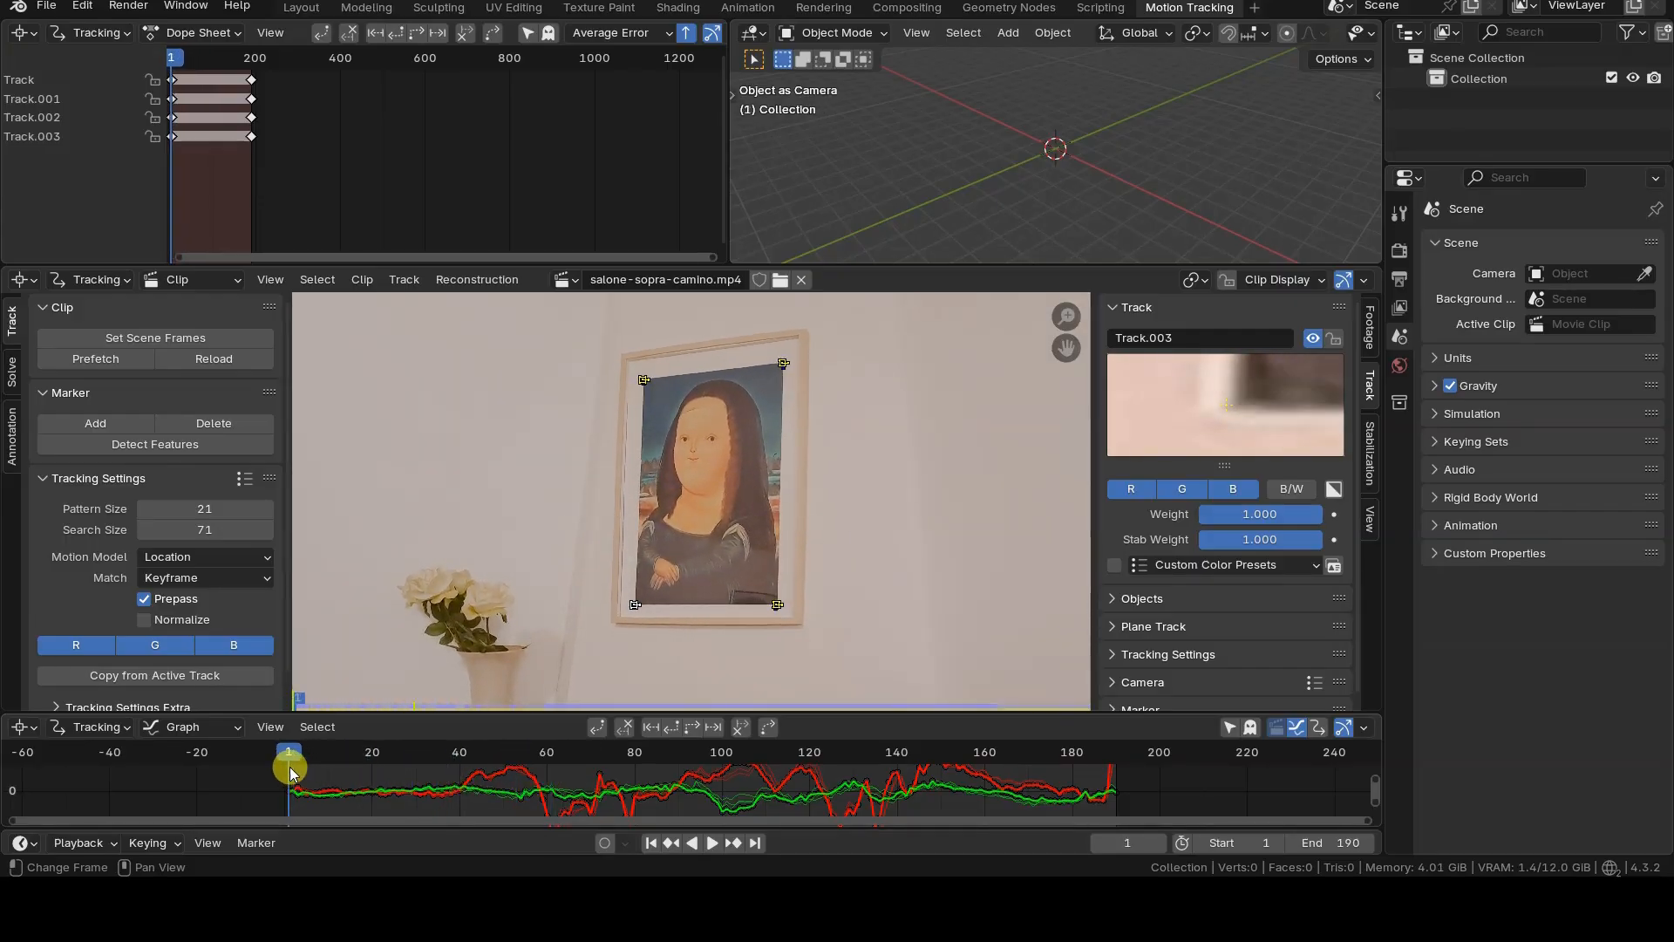
pyautogui.hotkey('alt', 'a')
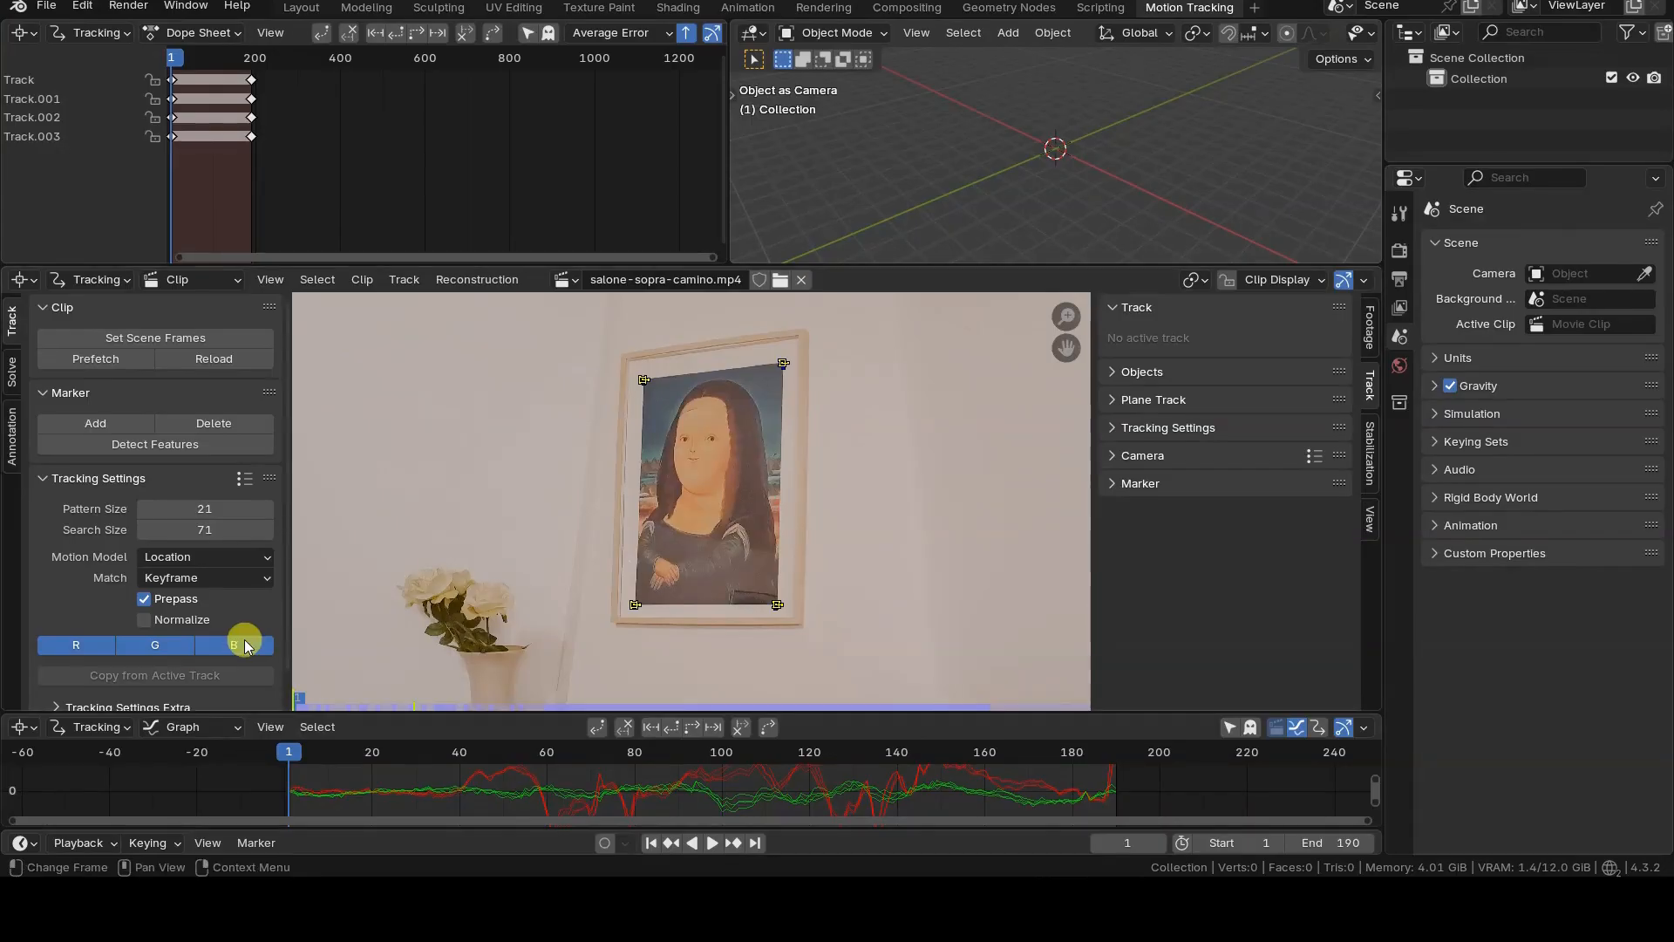
pyautogui.hotkey('alt', 'a')
pyautogui.click(11, 366)
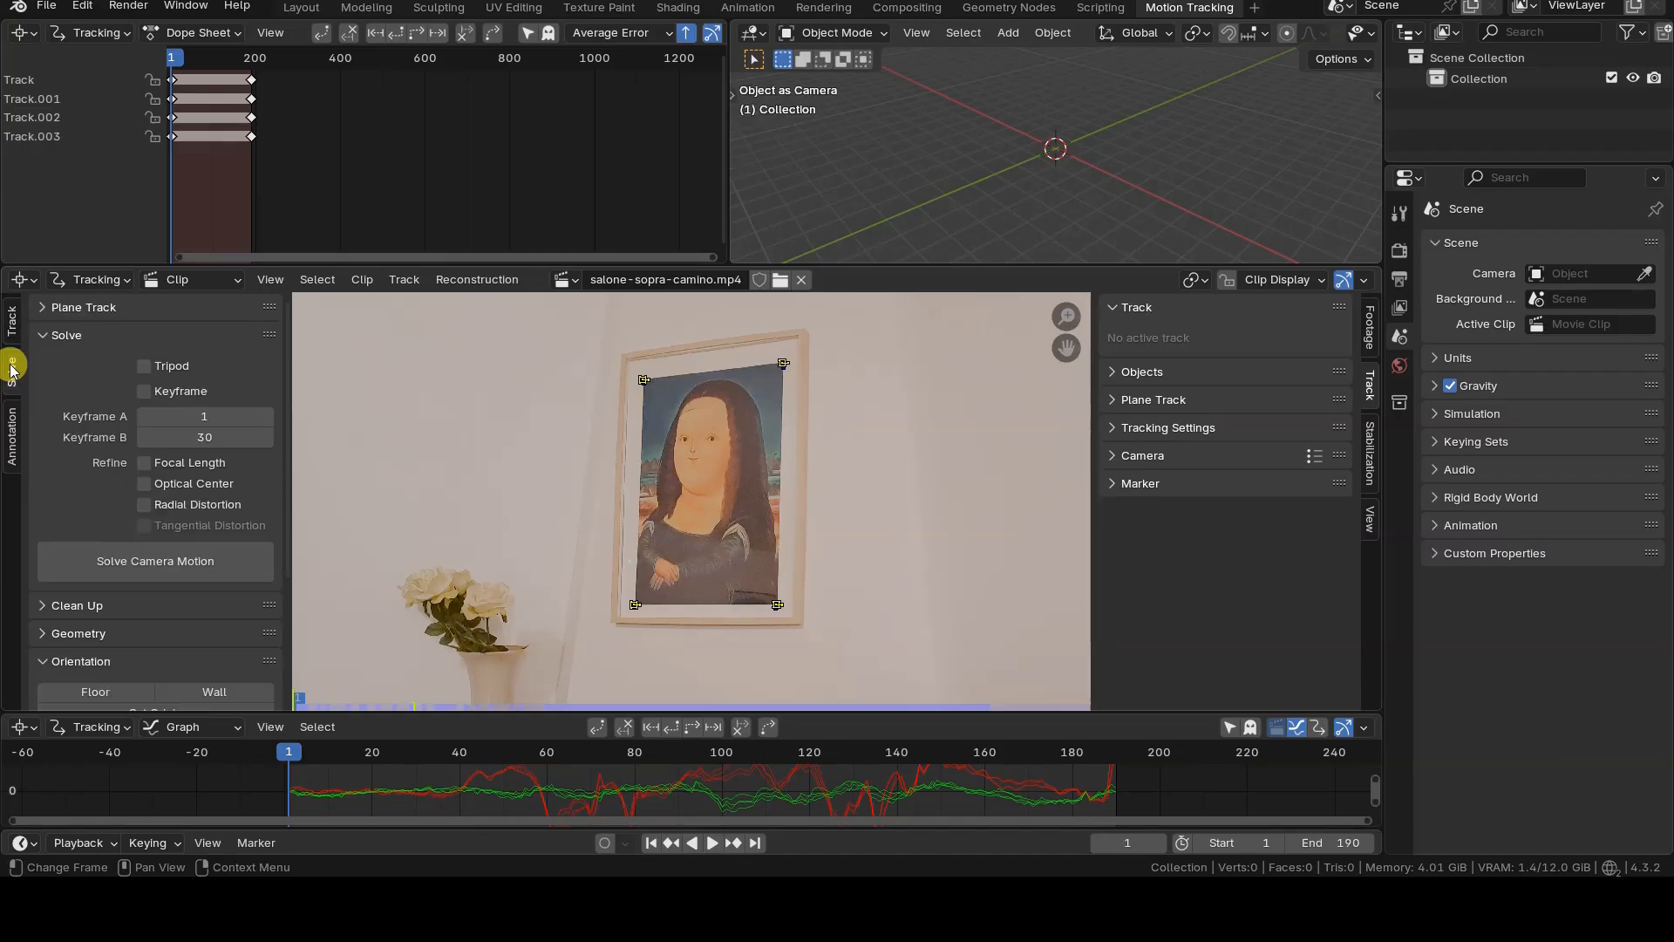
pyautogui.click(159, 310)
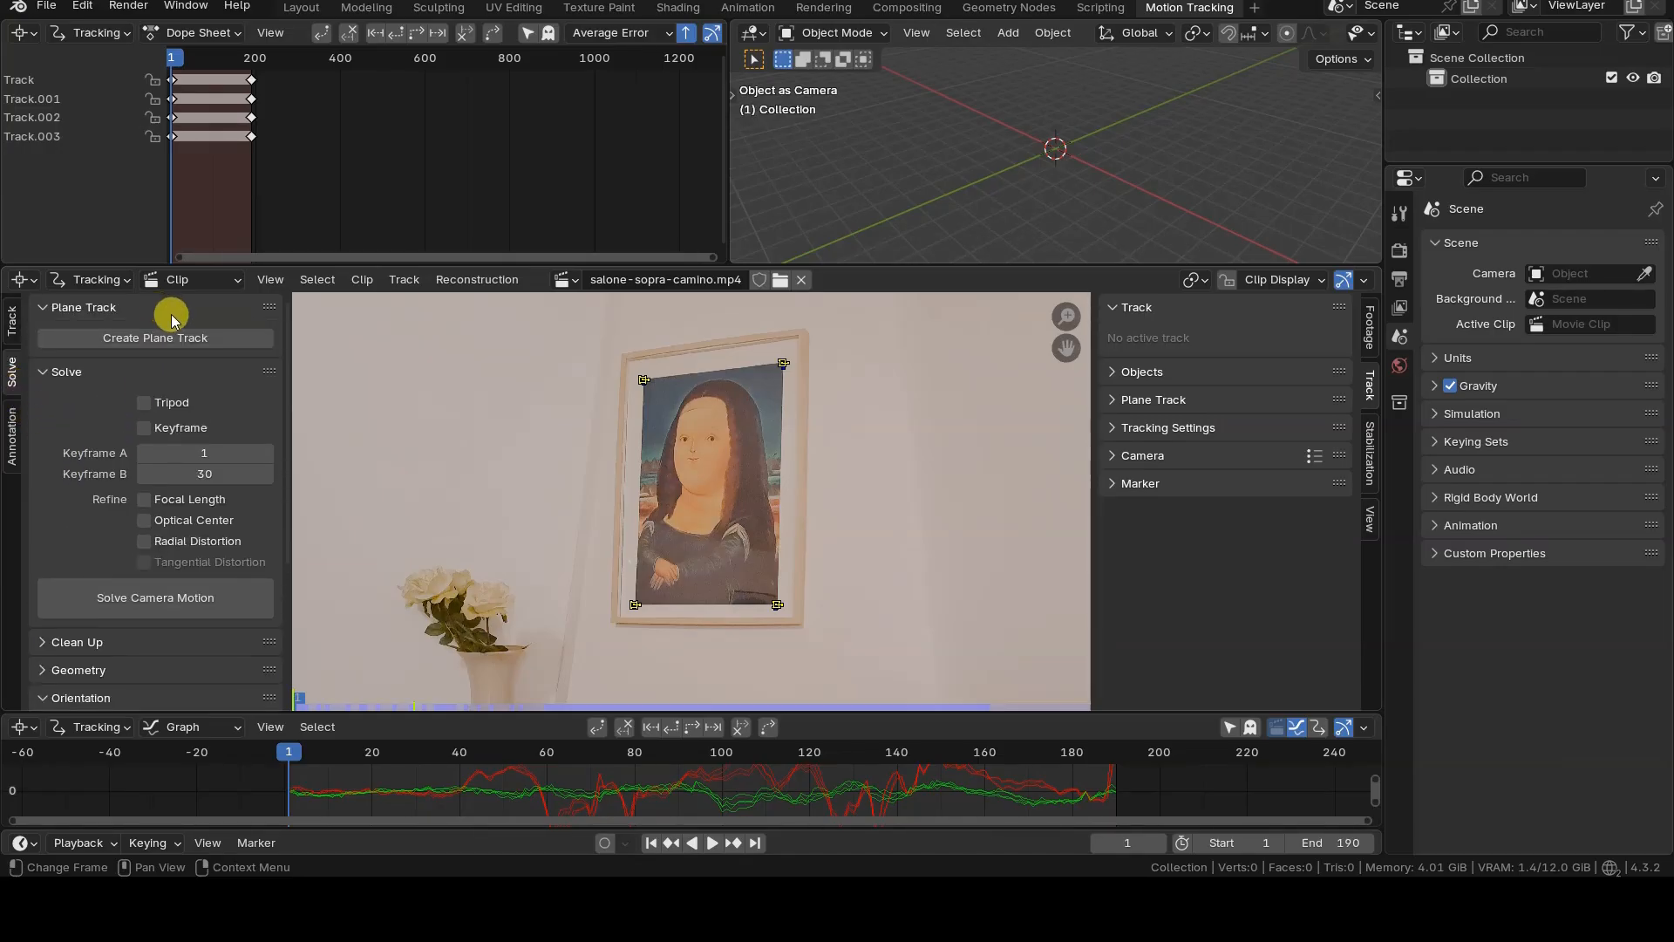
pyautogui.click(212, 340)
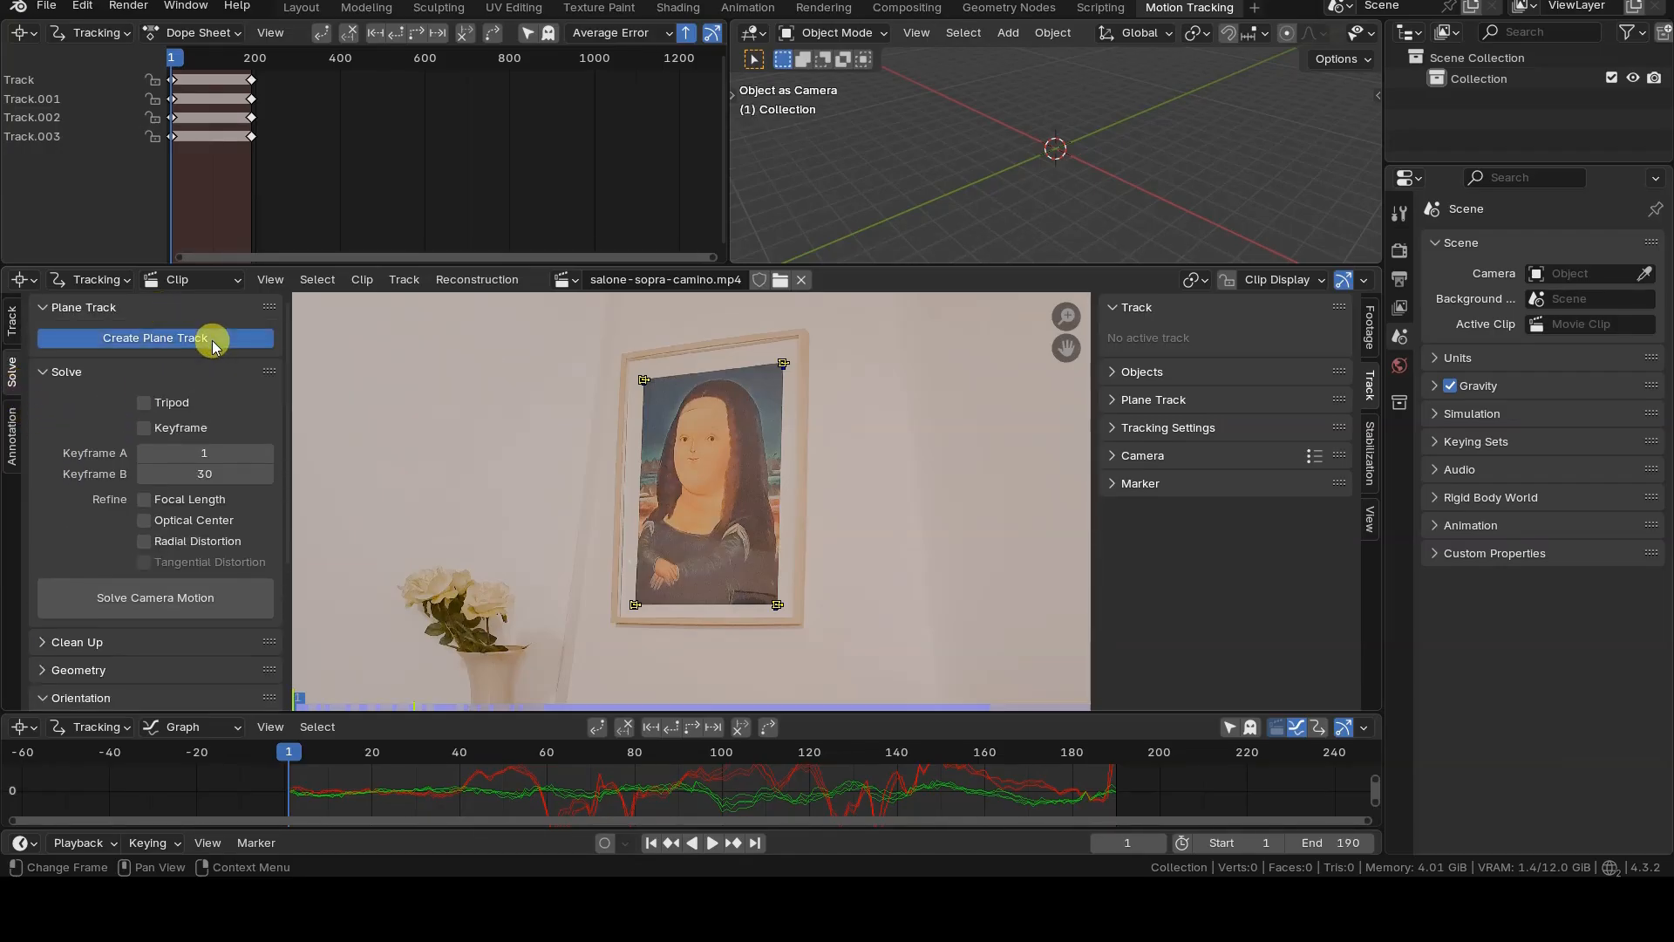
# Align the plane track's four corners with the painting's corner tracking markers on frame 1.
pyautogui.scroll(3, 710, 433)
pyautogui.scroll(-1, 712, 433)
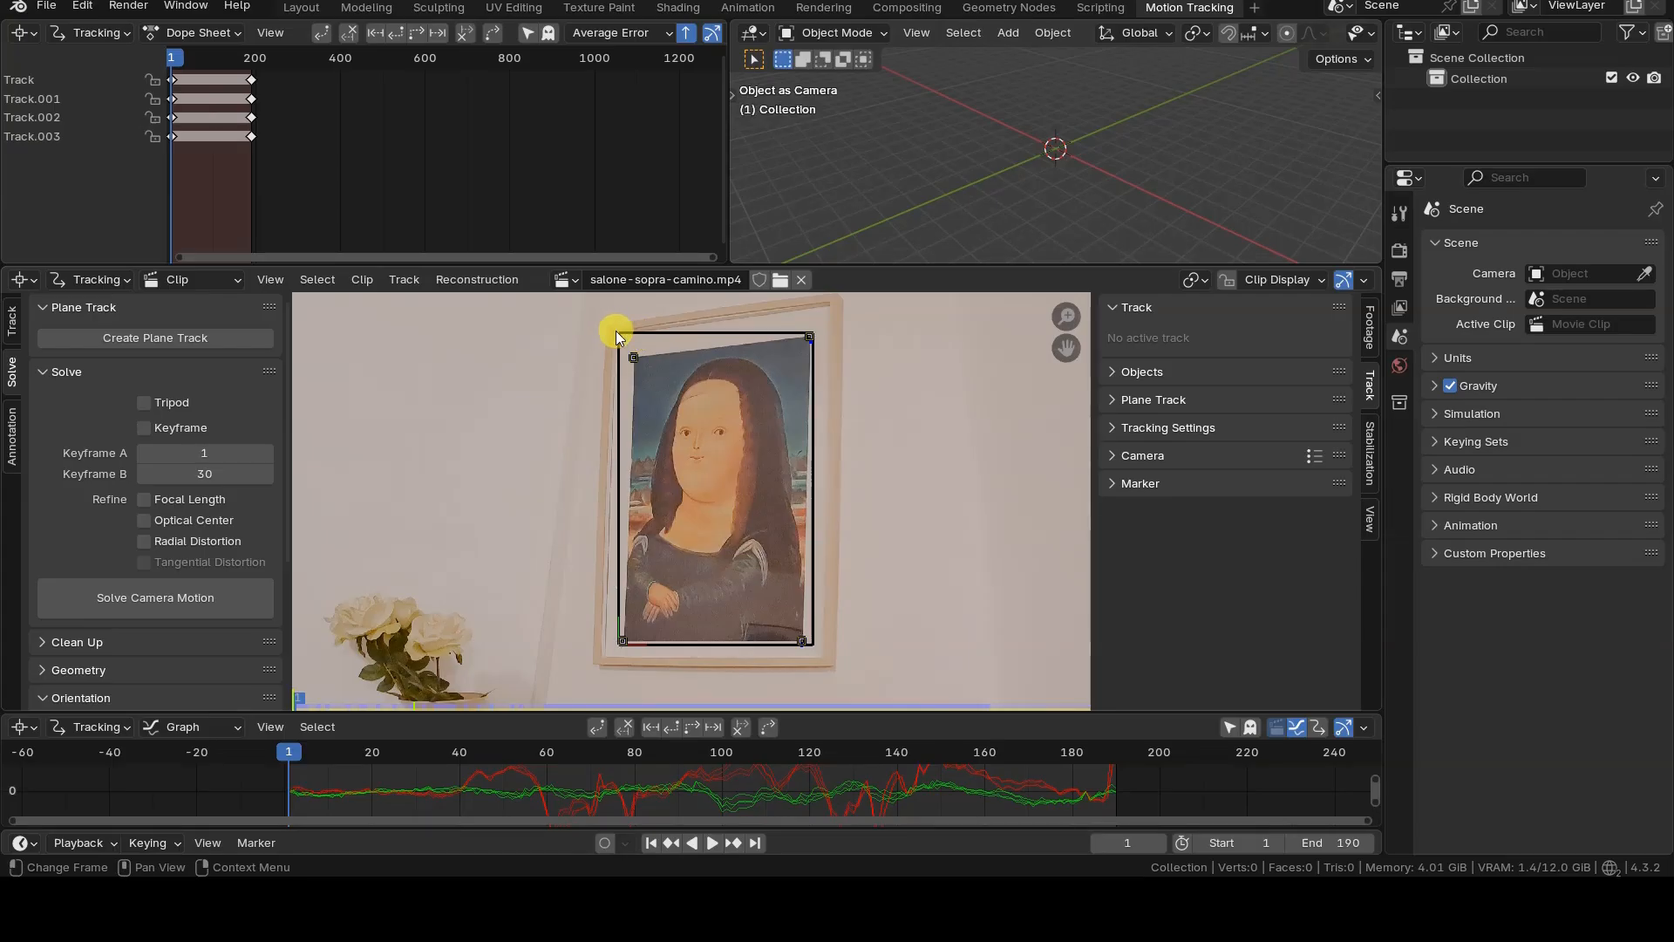
pyautogui.moveTo(618, 332); pyautogui.dragTo(633, 357)
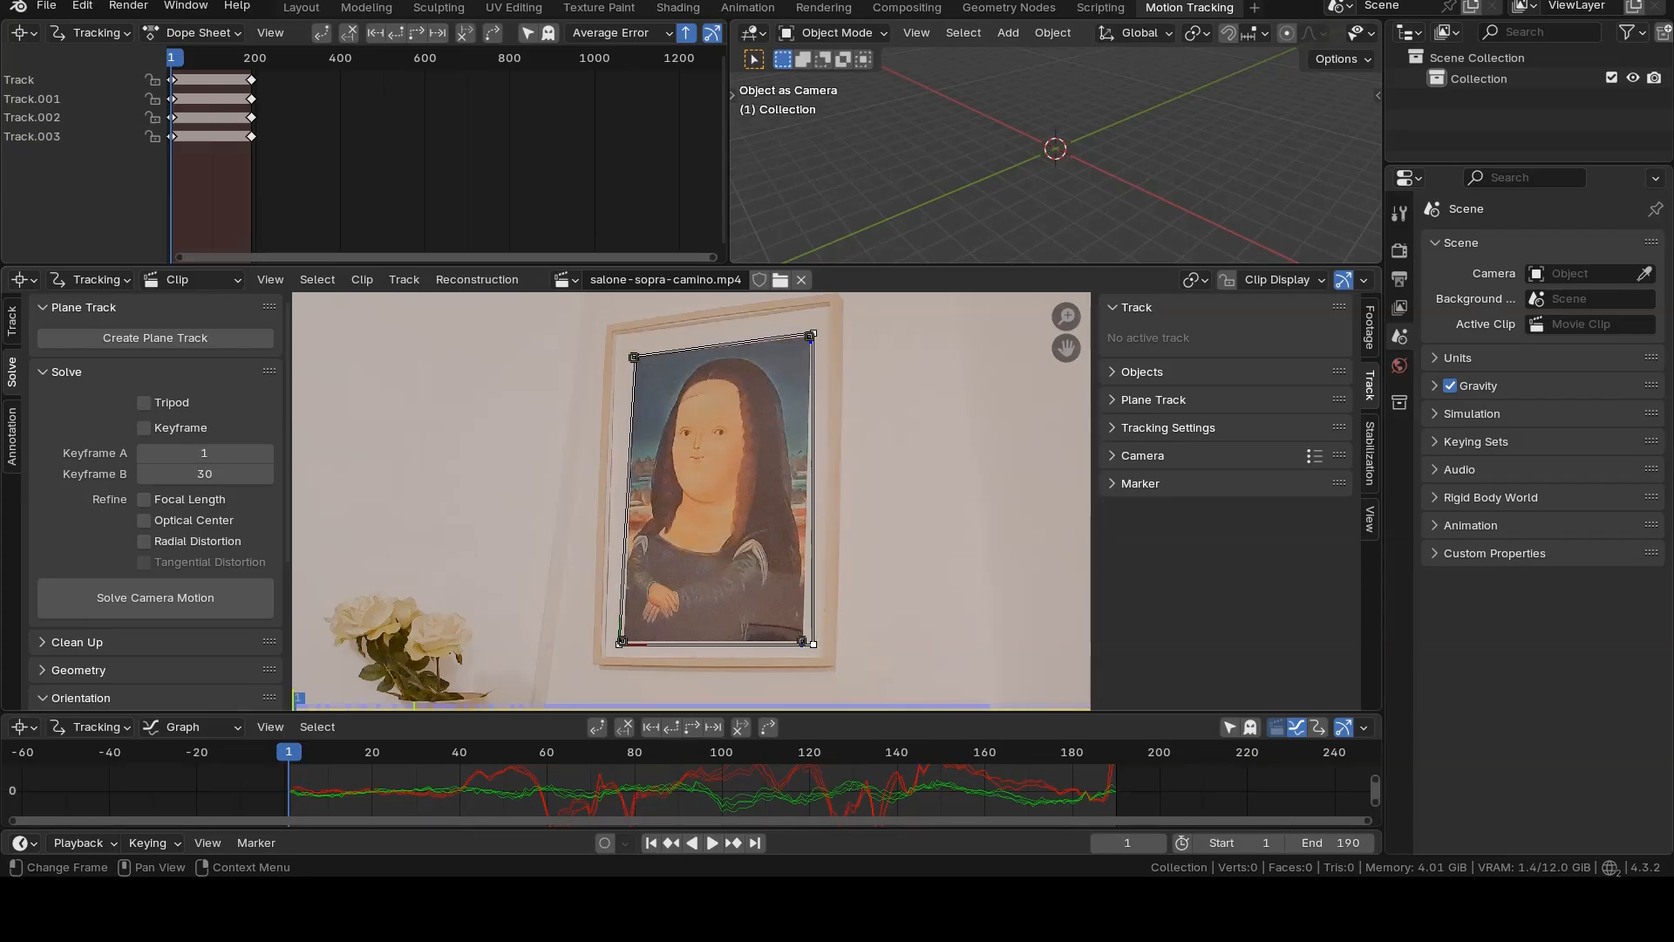
pyautogui.moveTo(816, 330); pyautogui.dragTo(816, 332)
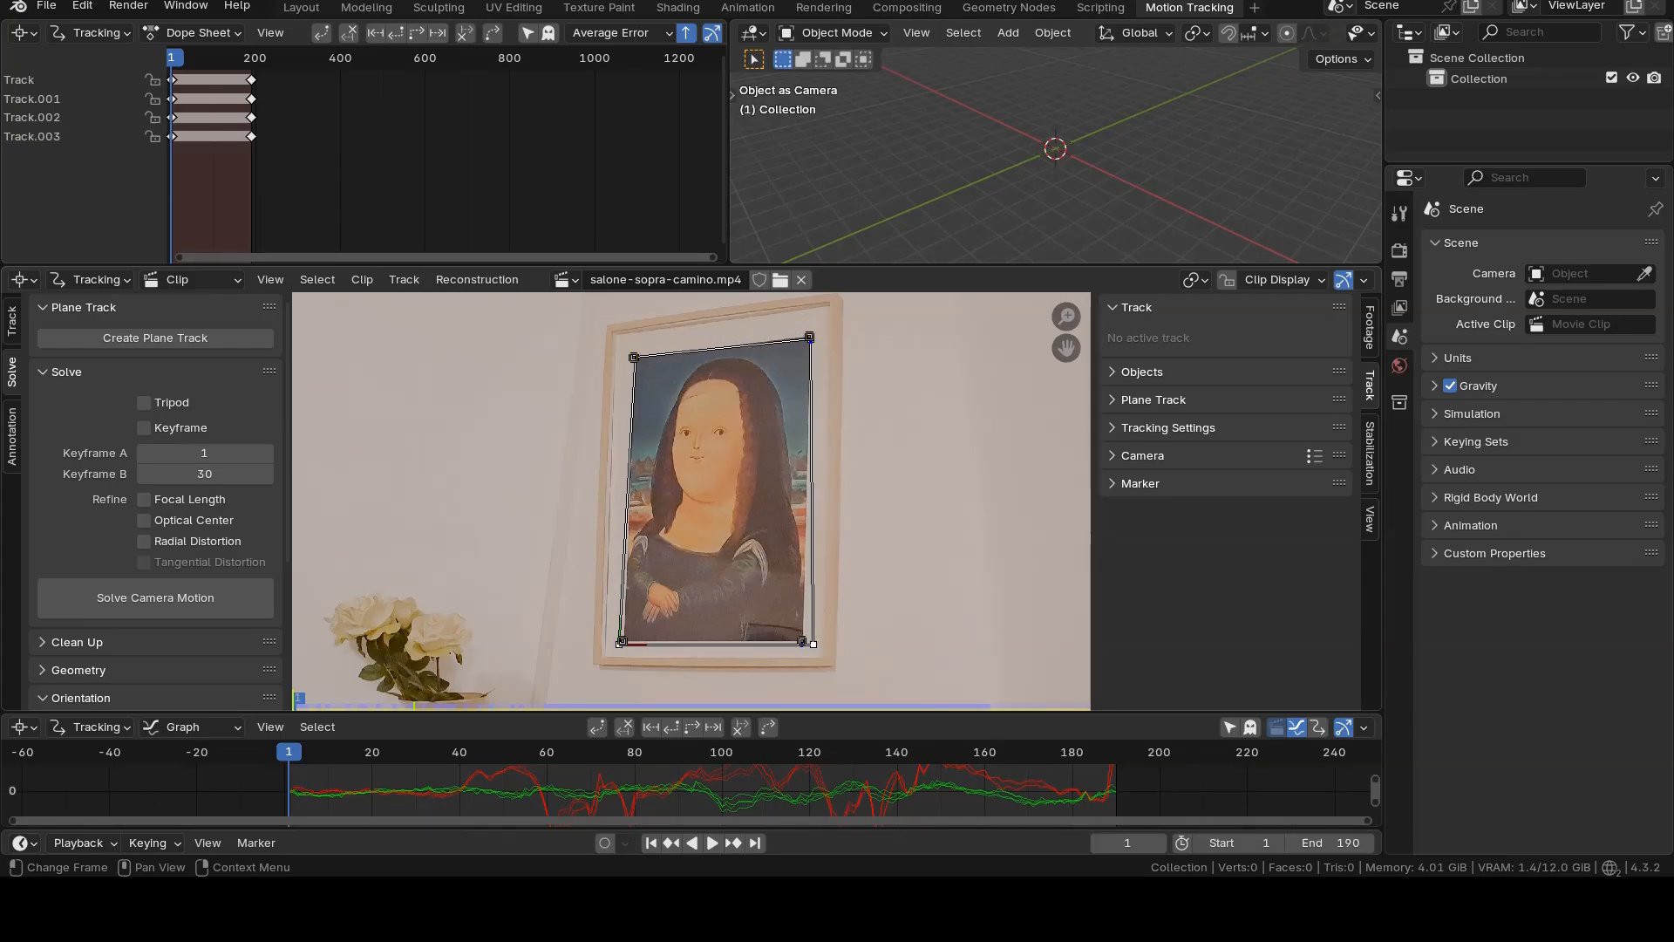
pyautogui.moveTo(815, 642); pyautogui.dragTo(802, 641)
pyautogui.moveTo(617, 661); pyautogui.dragTo(617, 653)
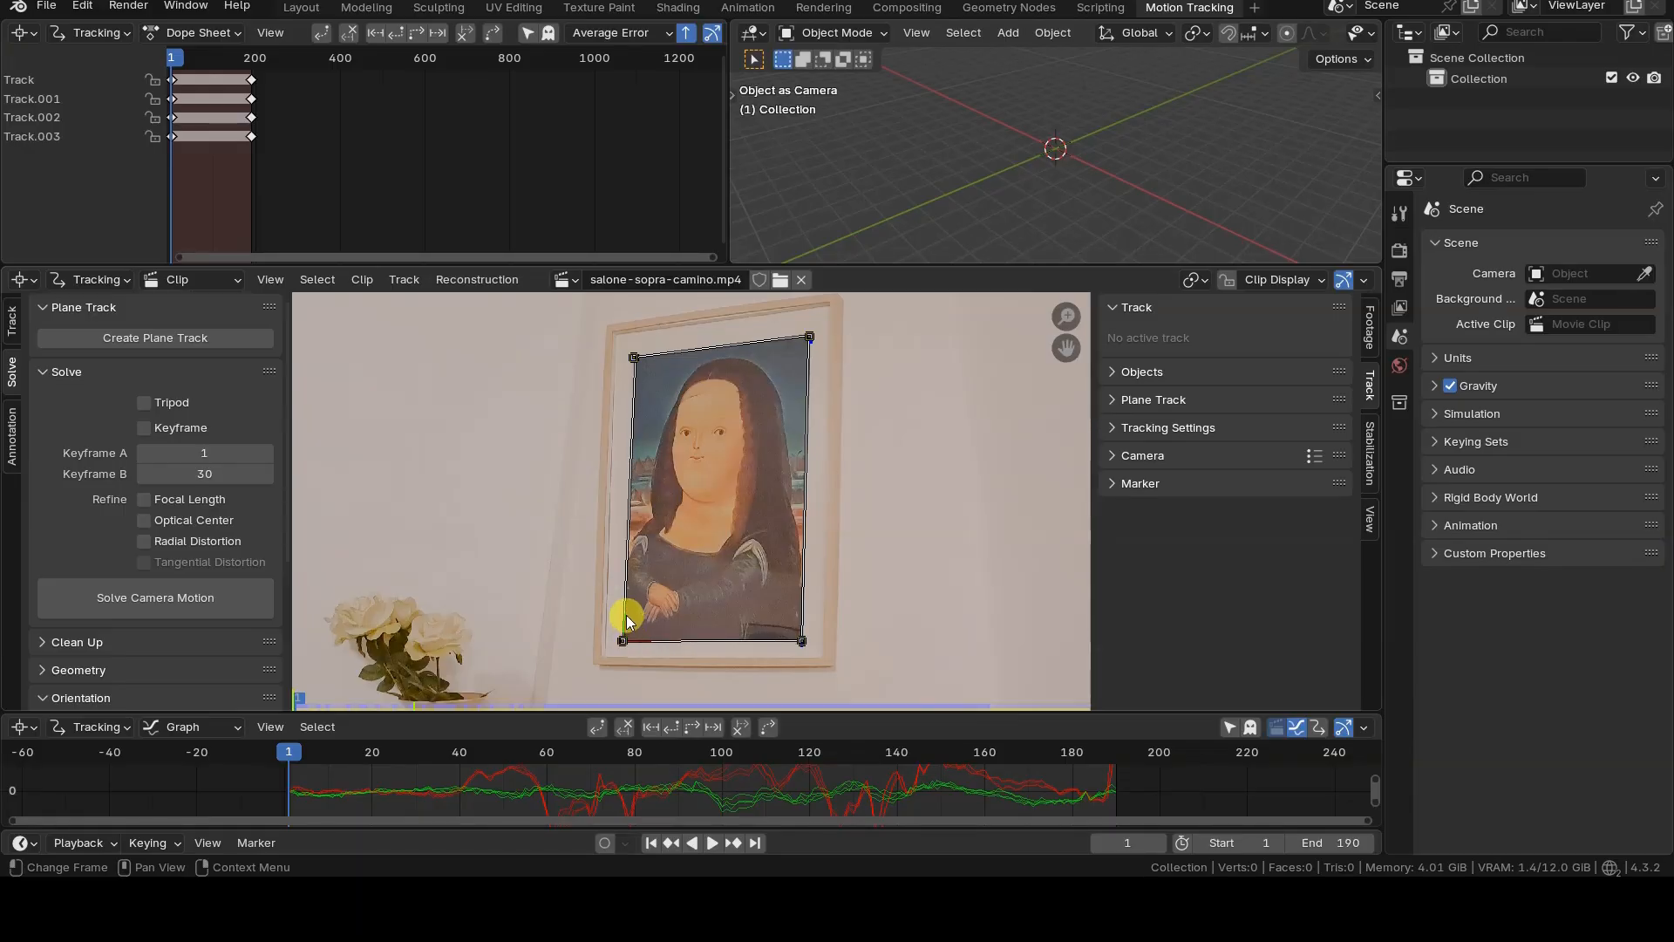
# Review the plane's motion and, at frame 51, align its upper-right corner with the painting using Auto Keyframe, switching that option off again.
pyautogui.press('space')
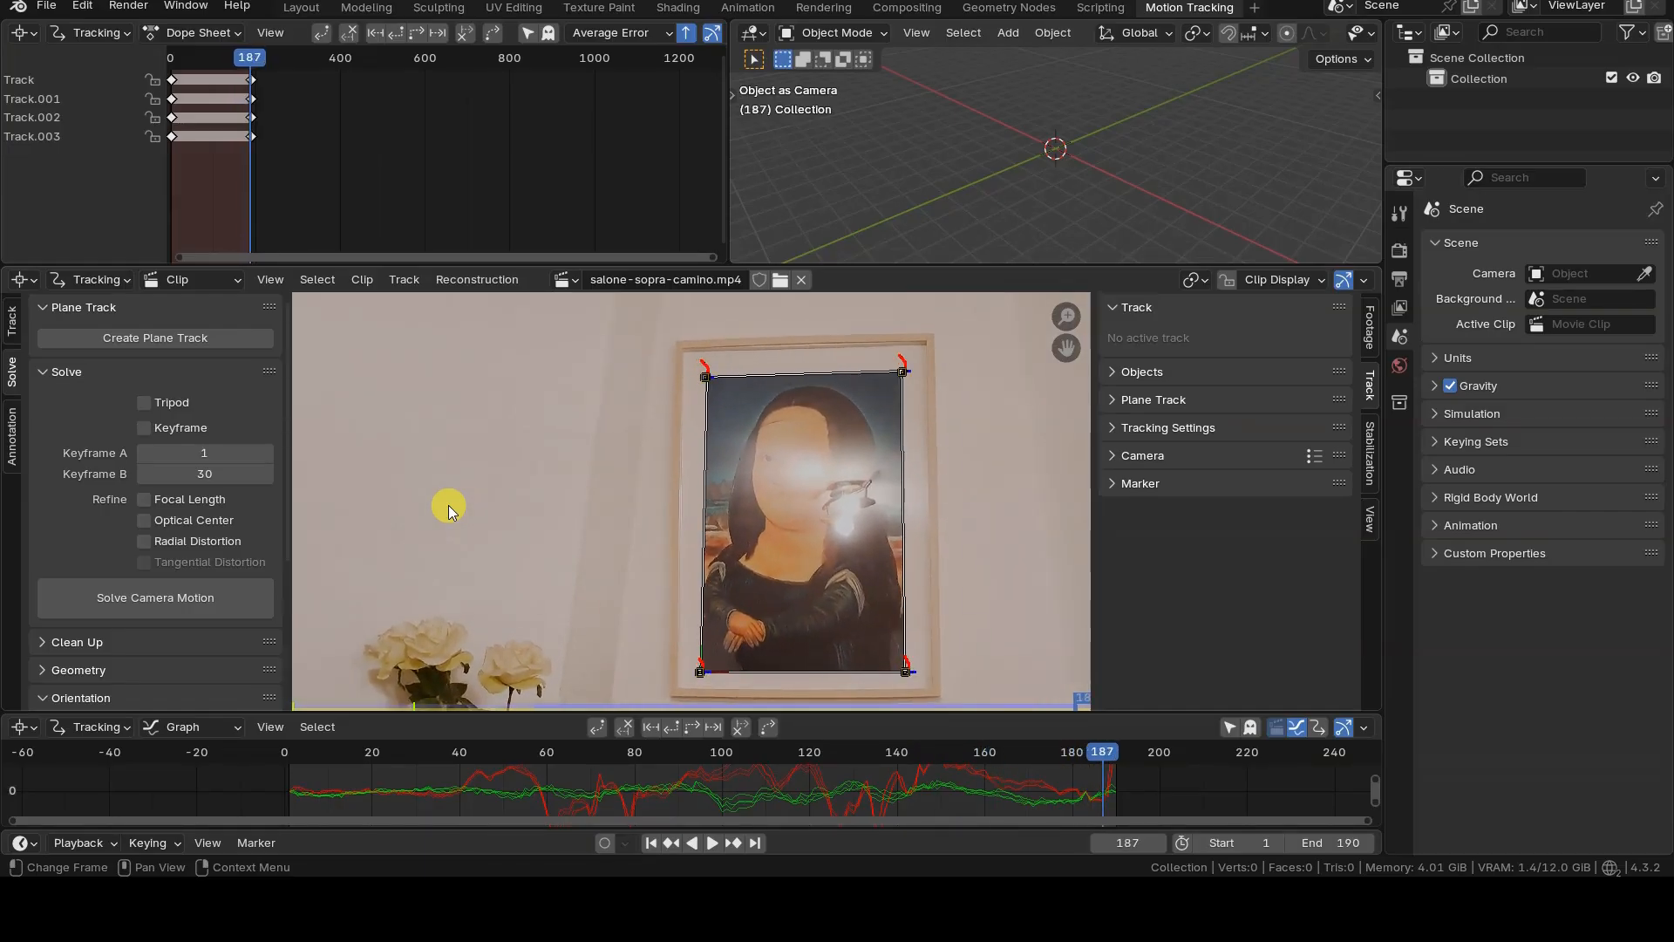
pyautogui.hotkey('shift', 'ctrl', 'space')
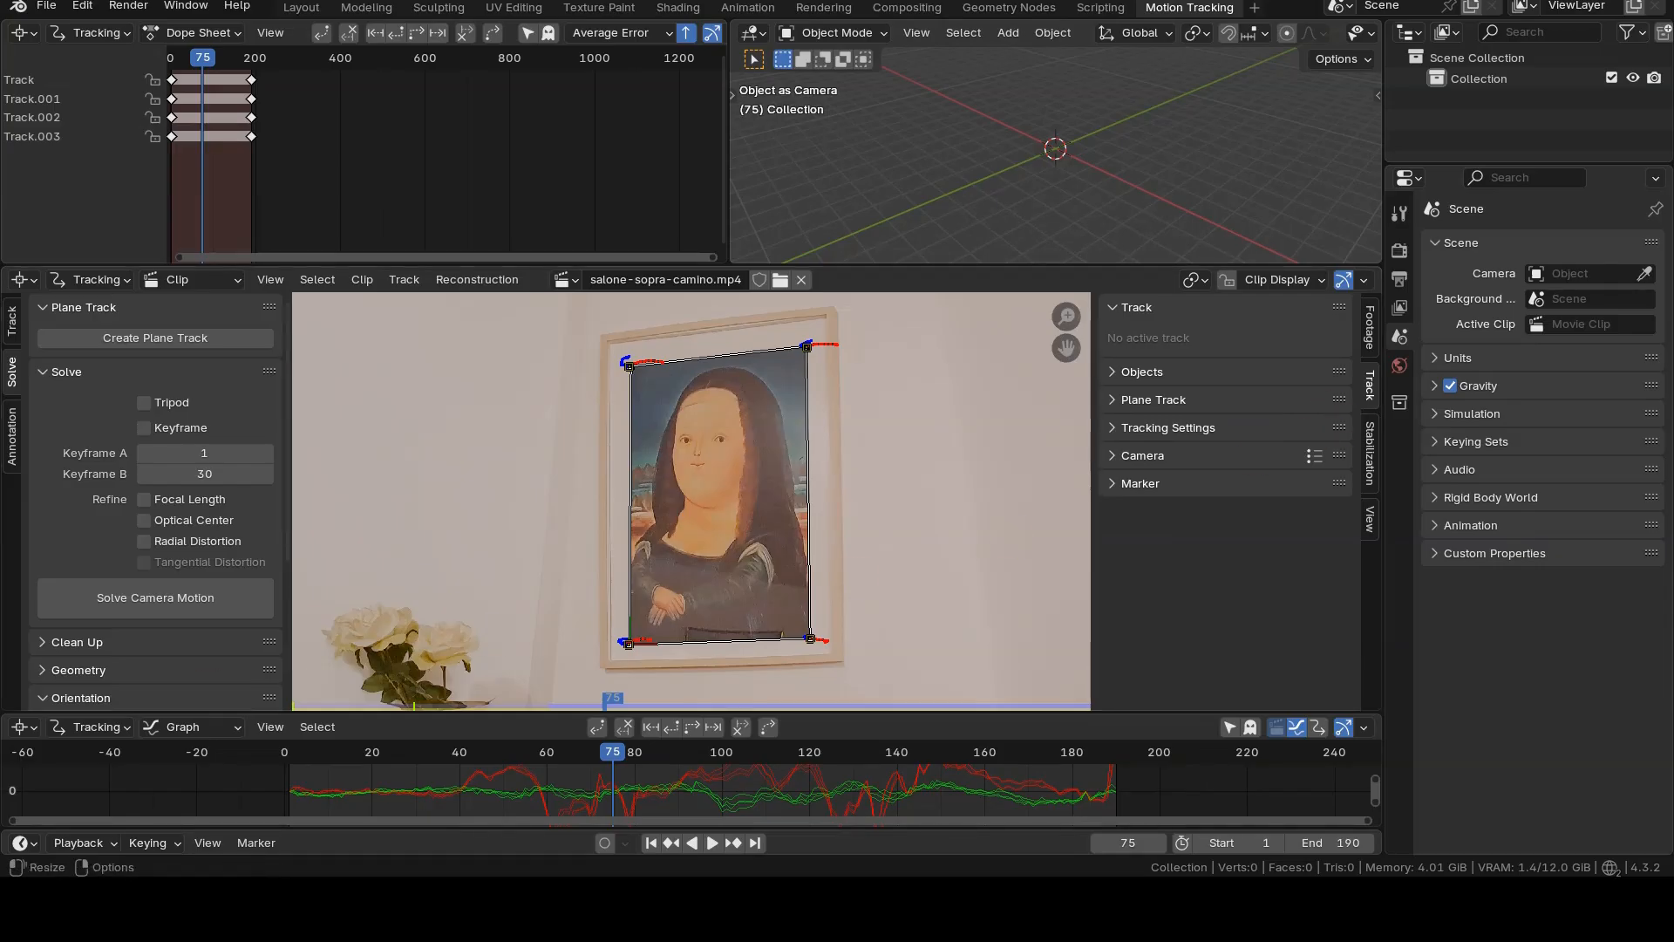
pyautogui.moveTo(552, 755); pyautogui.dragTo(509, 755)
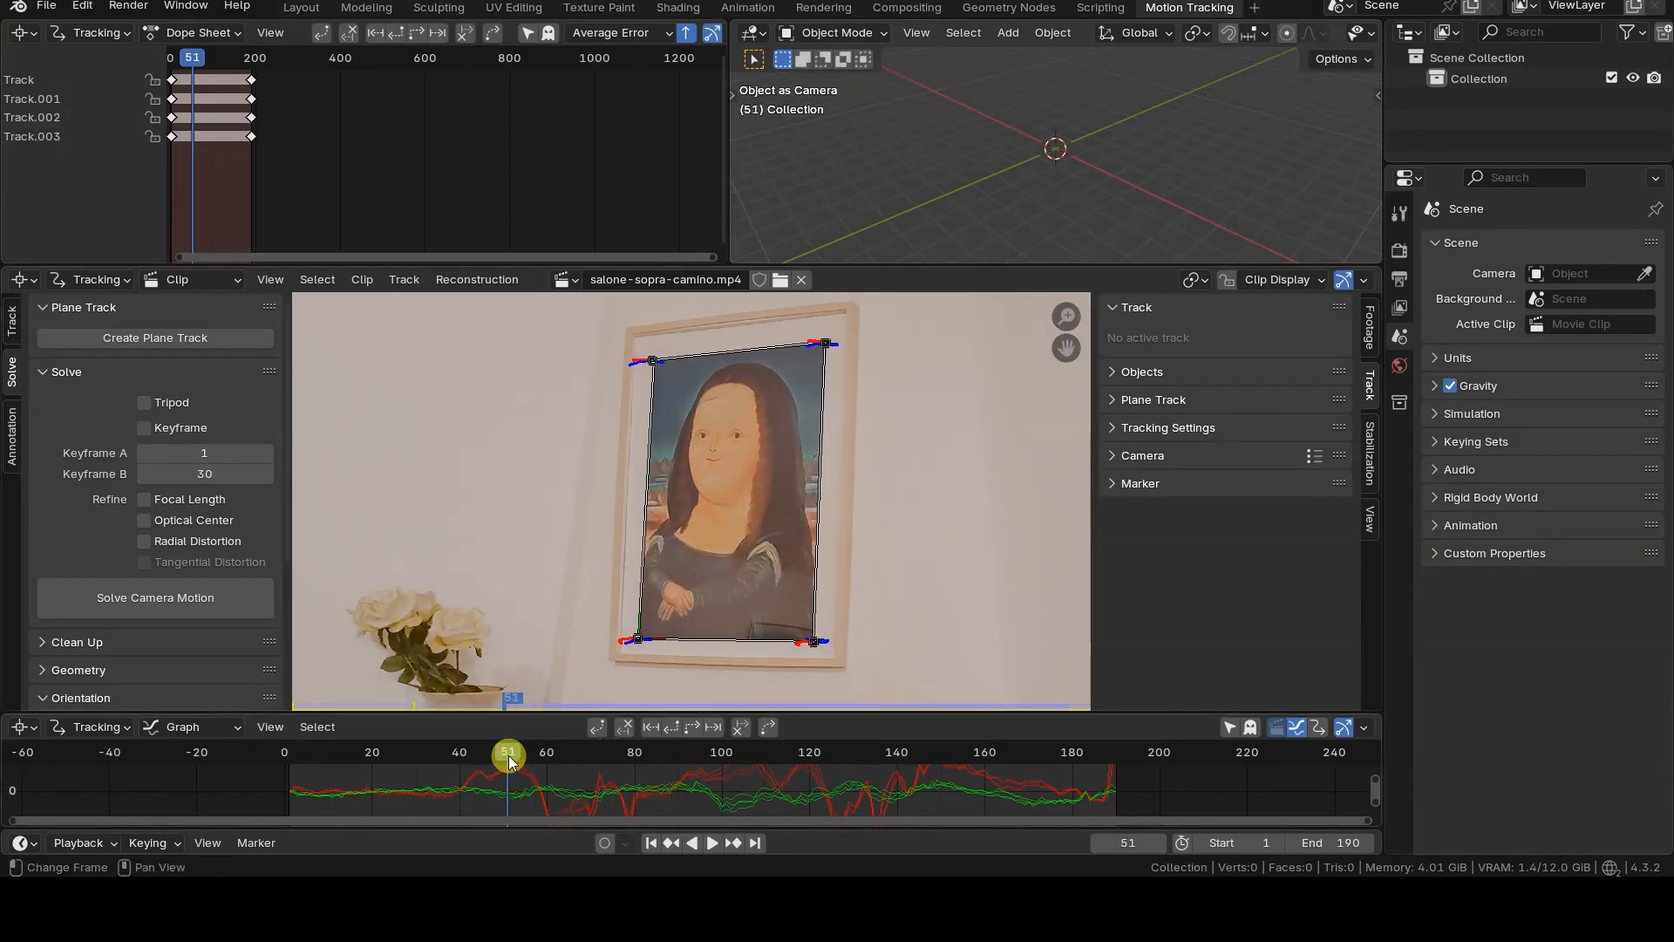
pyautogui.scroll(6, 837, 389)
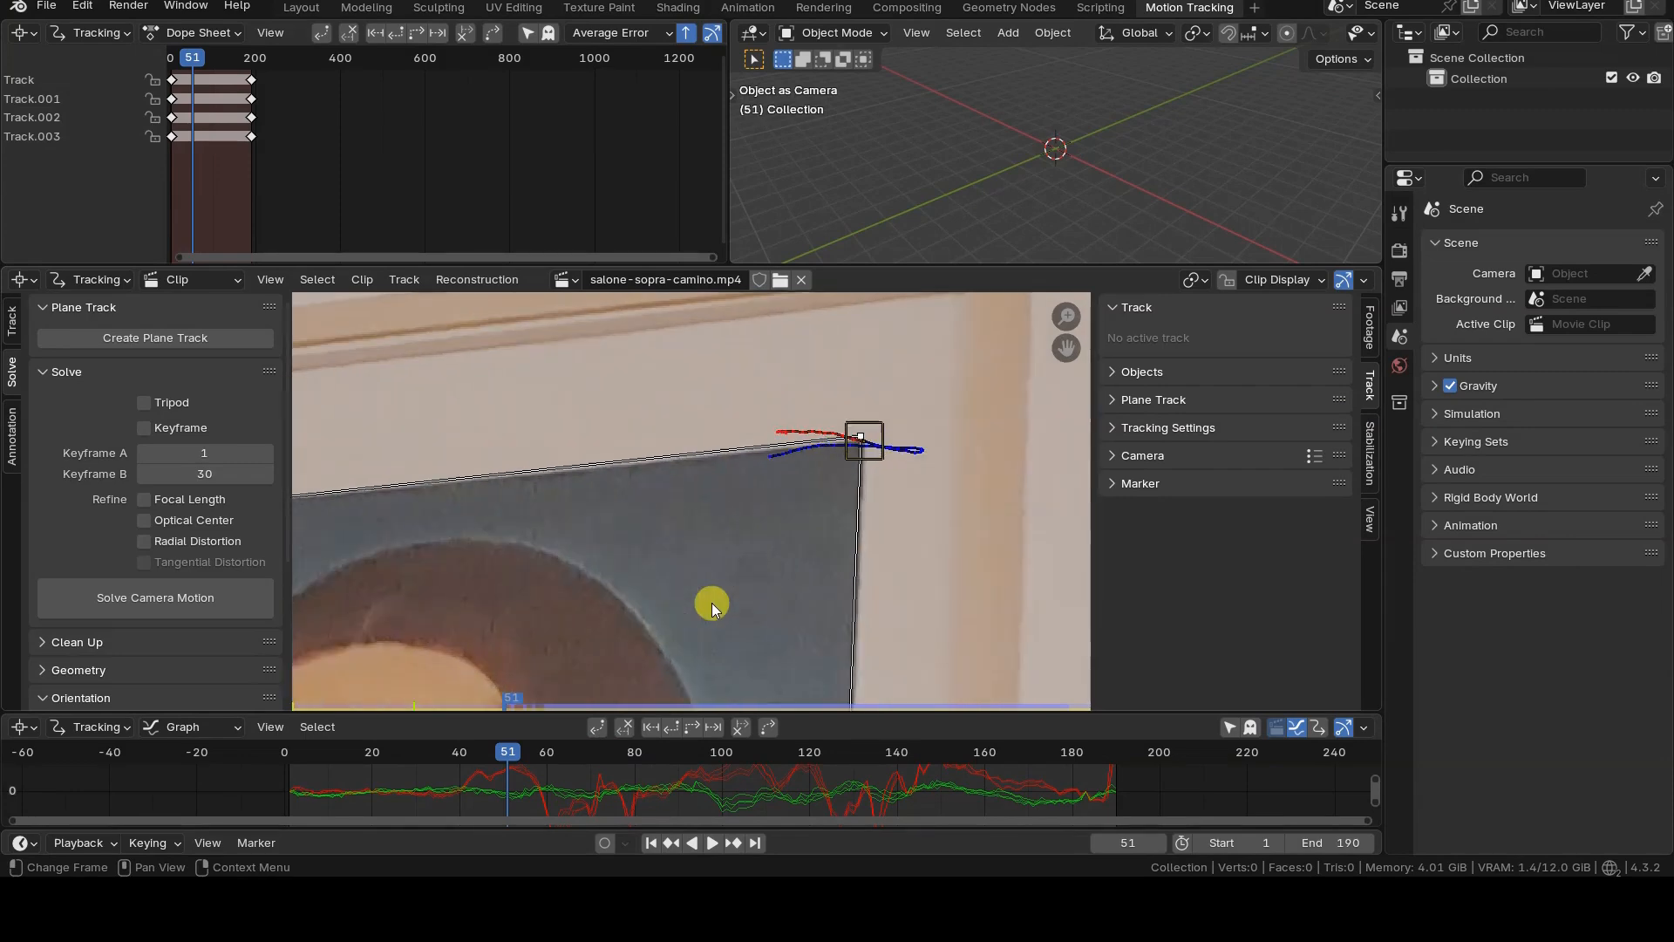
pyautogui.moveTo(877, 485); pyautogui.dragTo(751, 499, button='middle')
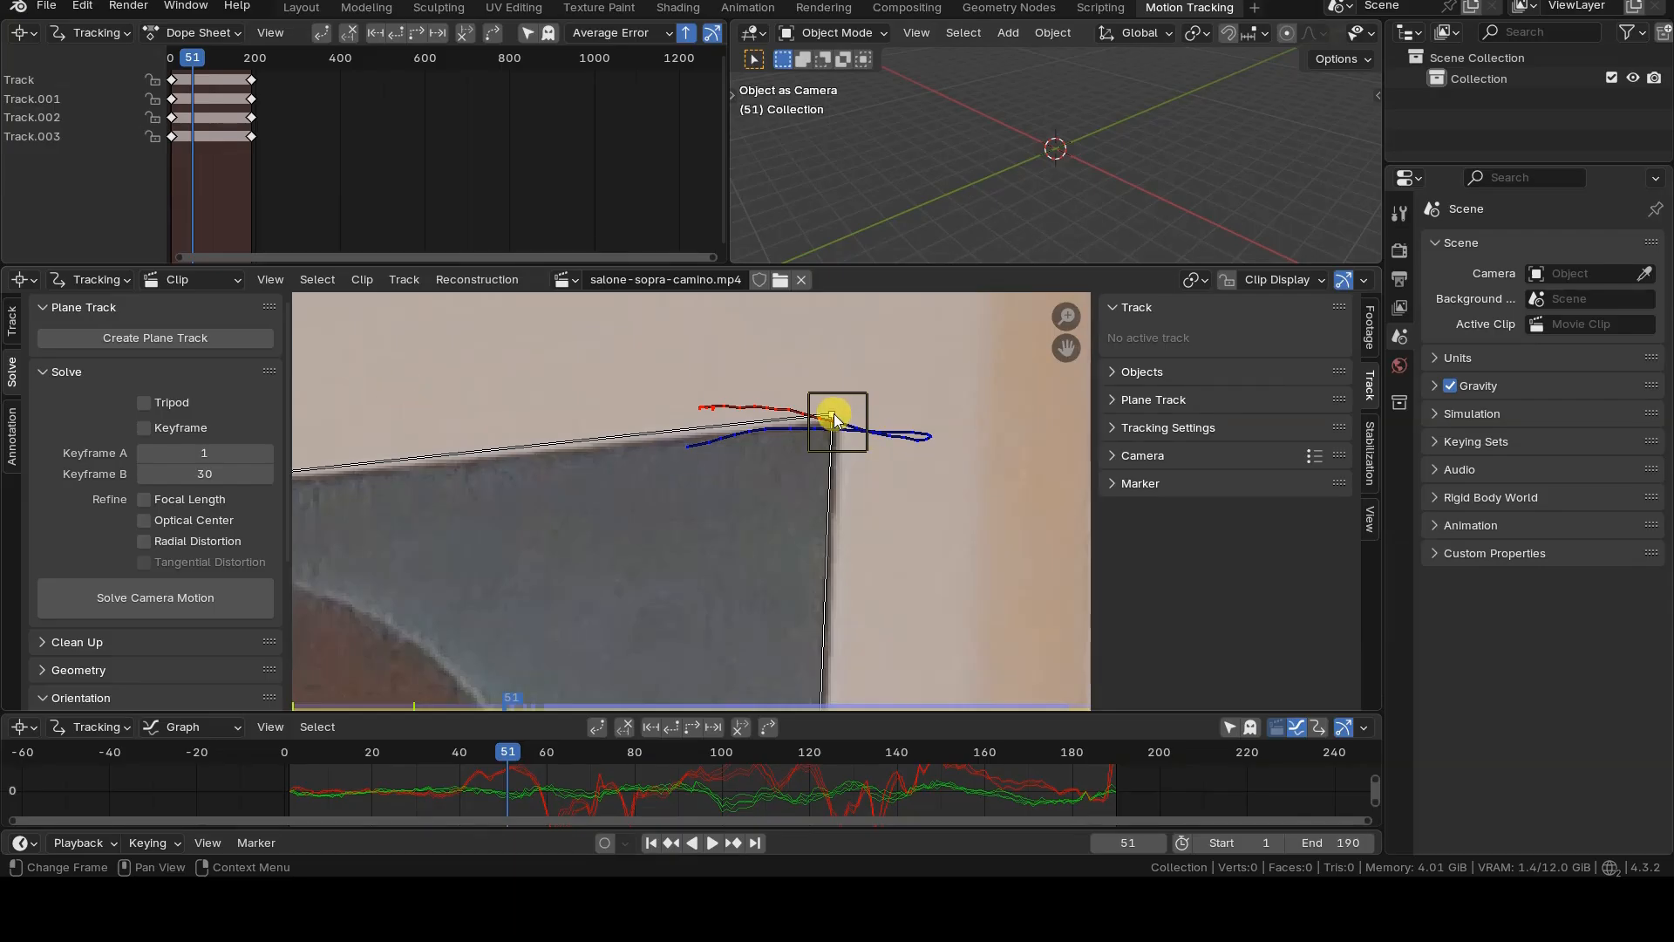
pyautogui.click(1113, 400)
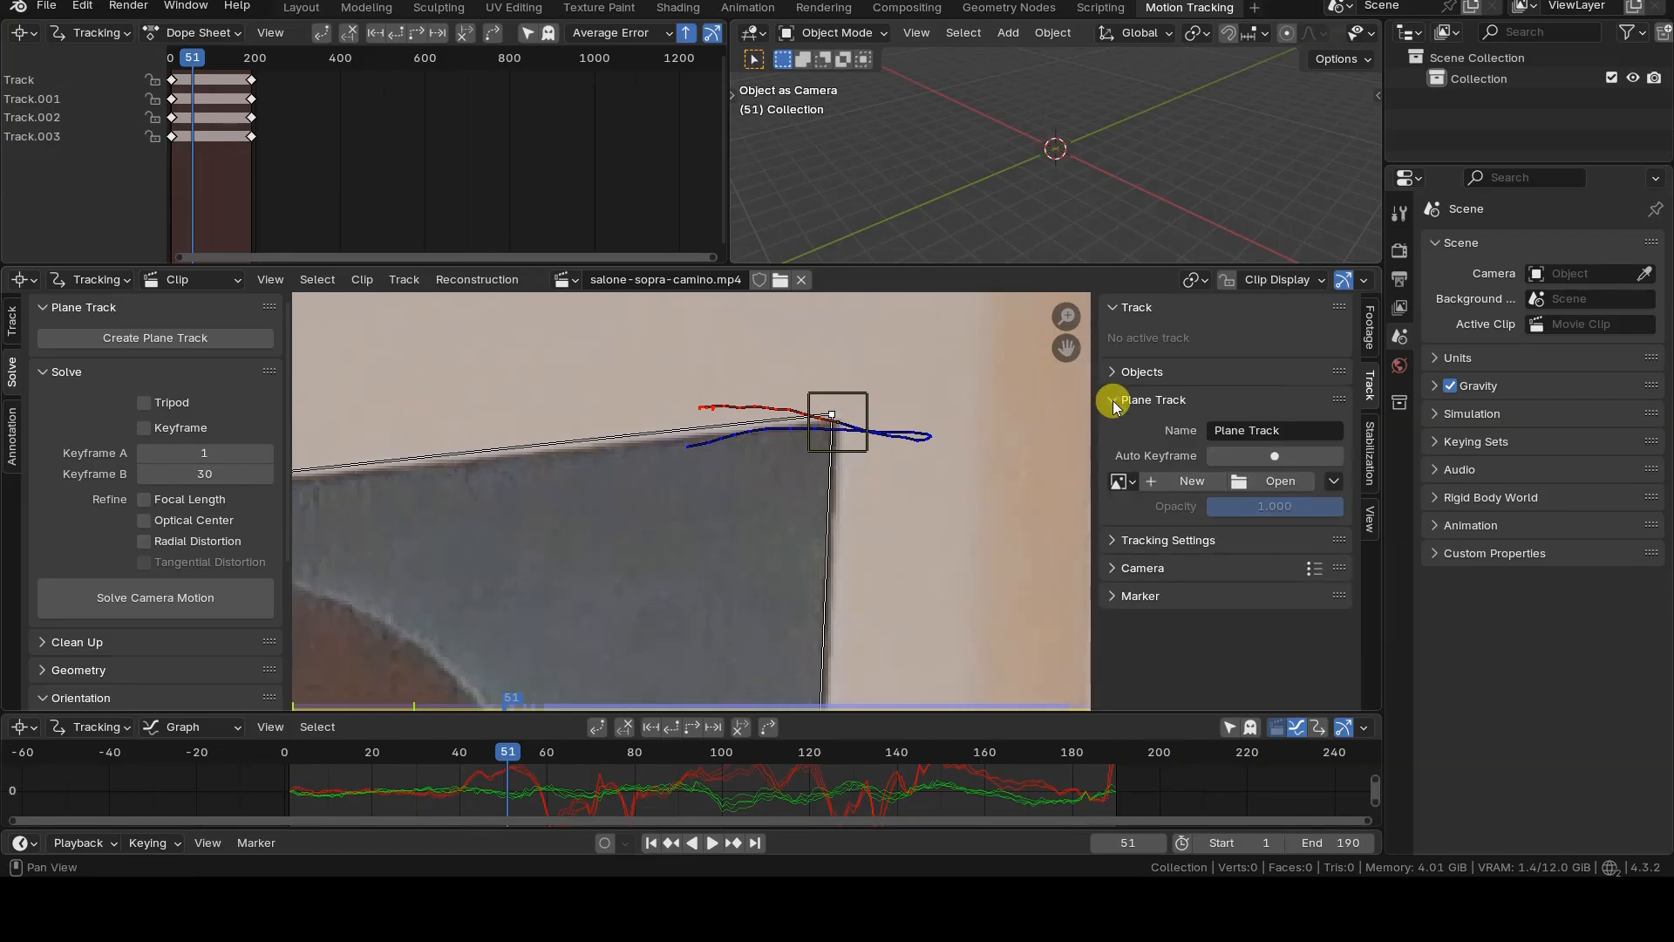
pyautogui.click(1274, 460)
pyautogui.moveTo(833, 416); pyautogui.dragTo(842, 426)
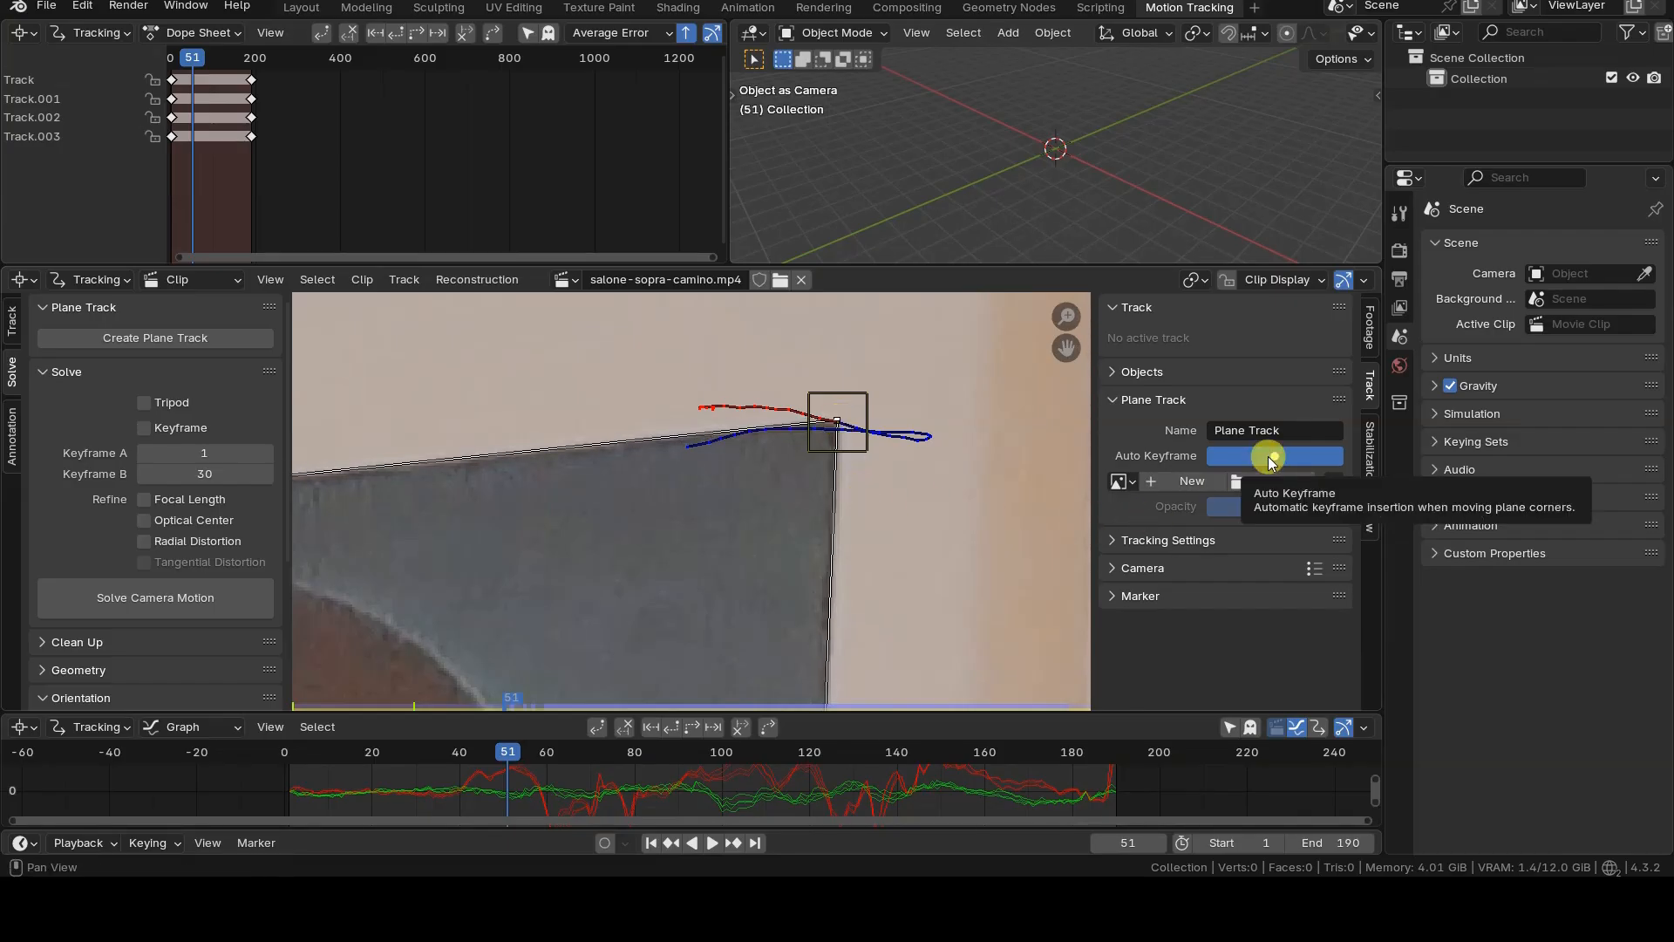
pyautogui.click(1271, 457)
# Around frame 124, re-enable Auto Keyframe and align the plane track's upper-left corner with the painting's corner.
pyautogui.click(795, 755)
pyautogui.moveTo(797, 757); pyautogui.dragTo(829, 755)
pyautogui.moveTo(785, 550); pyautogui.dragTo(890, 525, button='middle')
pyautogui.moveTo(505, 534); pyautogui.dragTo(731, 499, button='middle')
pyautogui.click(1275, 460)
pyautogui.moveTo(634, 447); pyautogui.dragTo(628, 438)
# Check the plane's fit on the neighbouring frames, return to frame 124 and turn off Auto Keyframe.
pyautogui.press('Right')
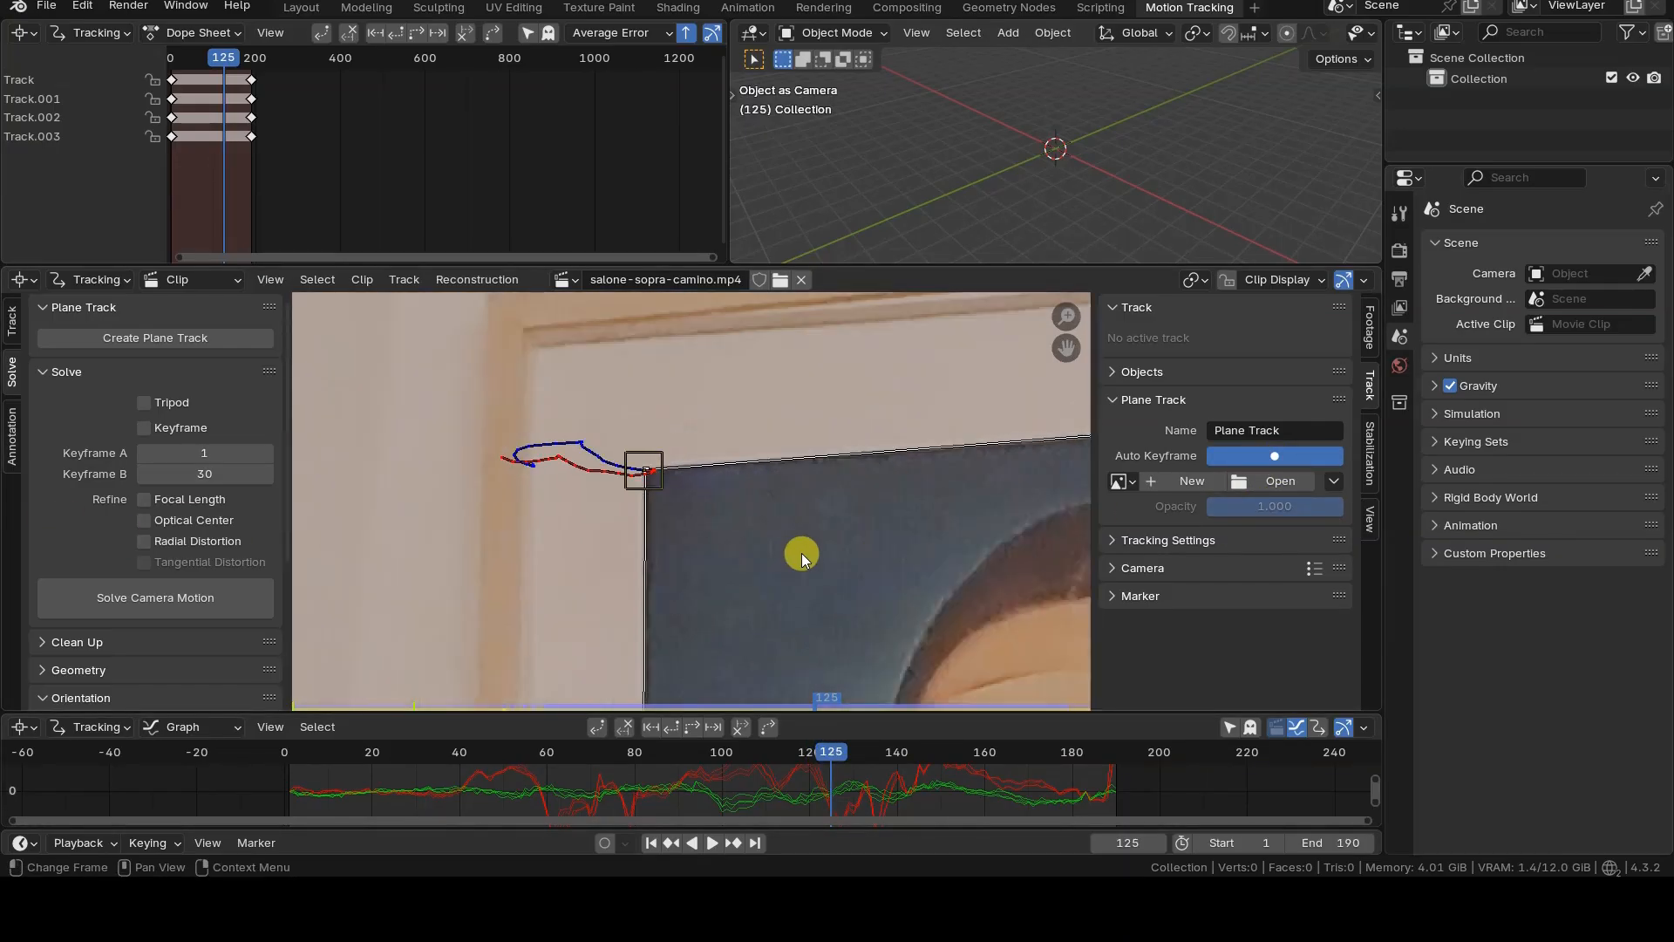
pyautogui.moveTo(829, 511); pyautogui.dragTo(799, 293, button='middle')
pyautogui.scroll(-2, 818, 515)
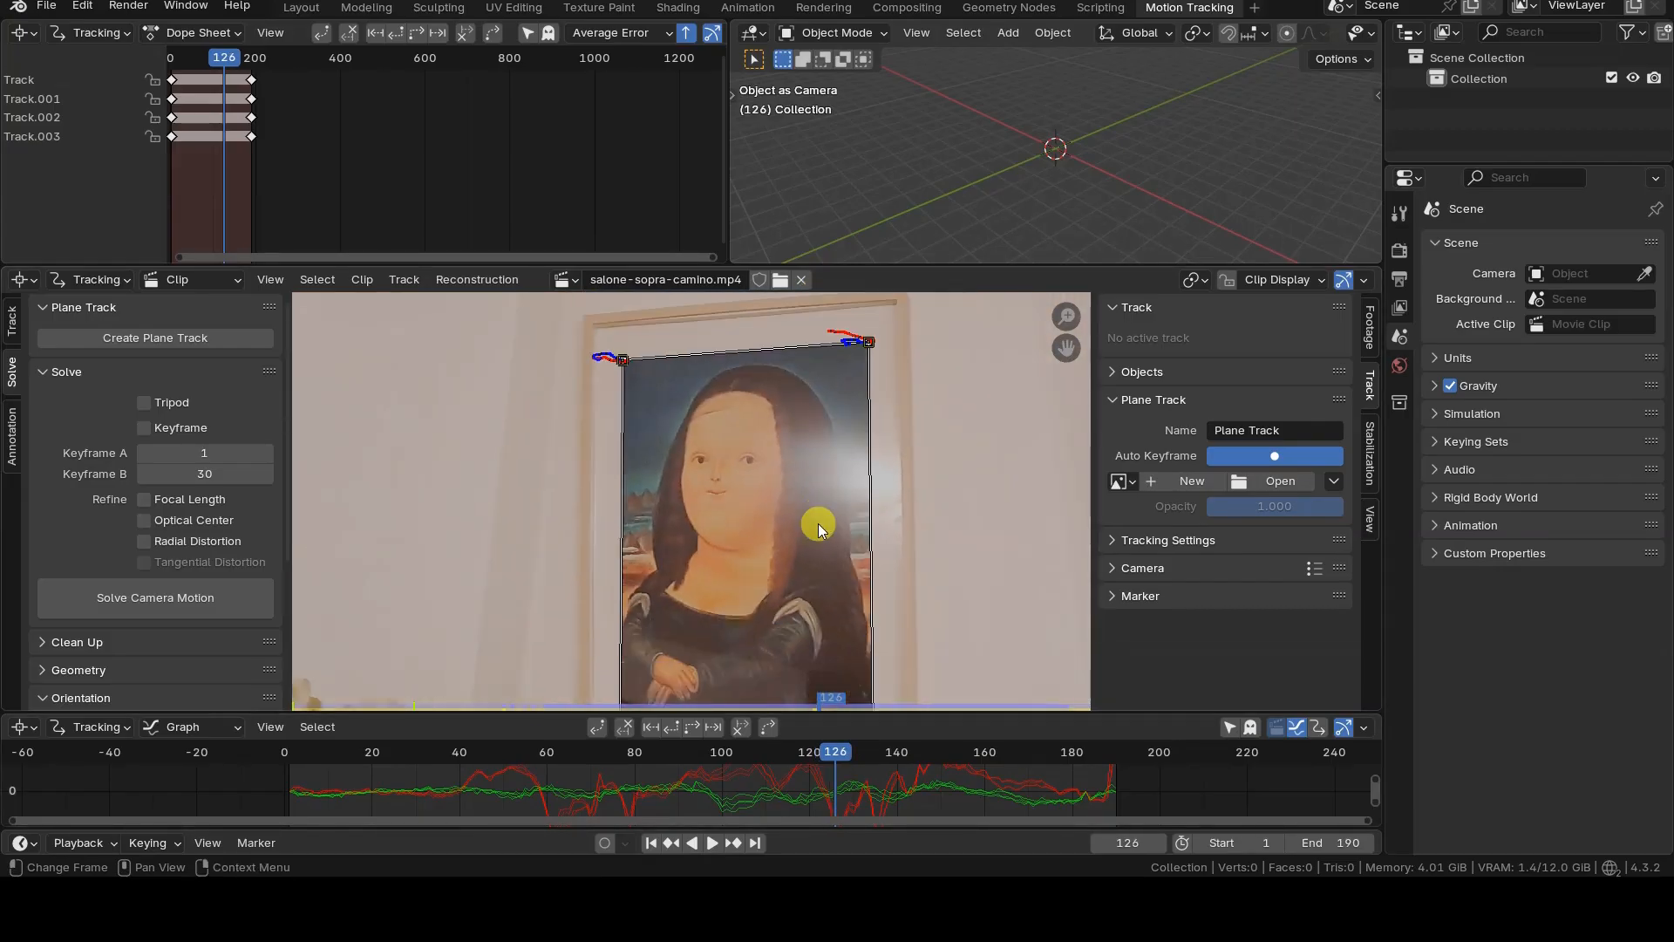
pyautogui.press('Left')
pyautogui.press('Left')
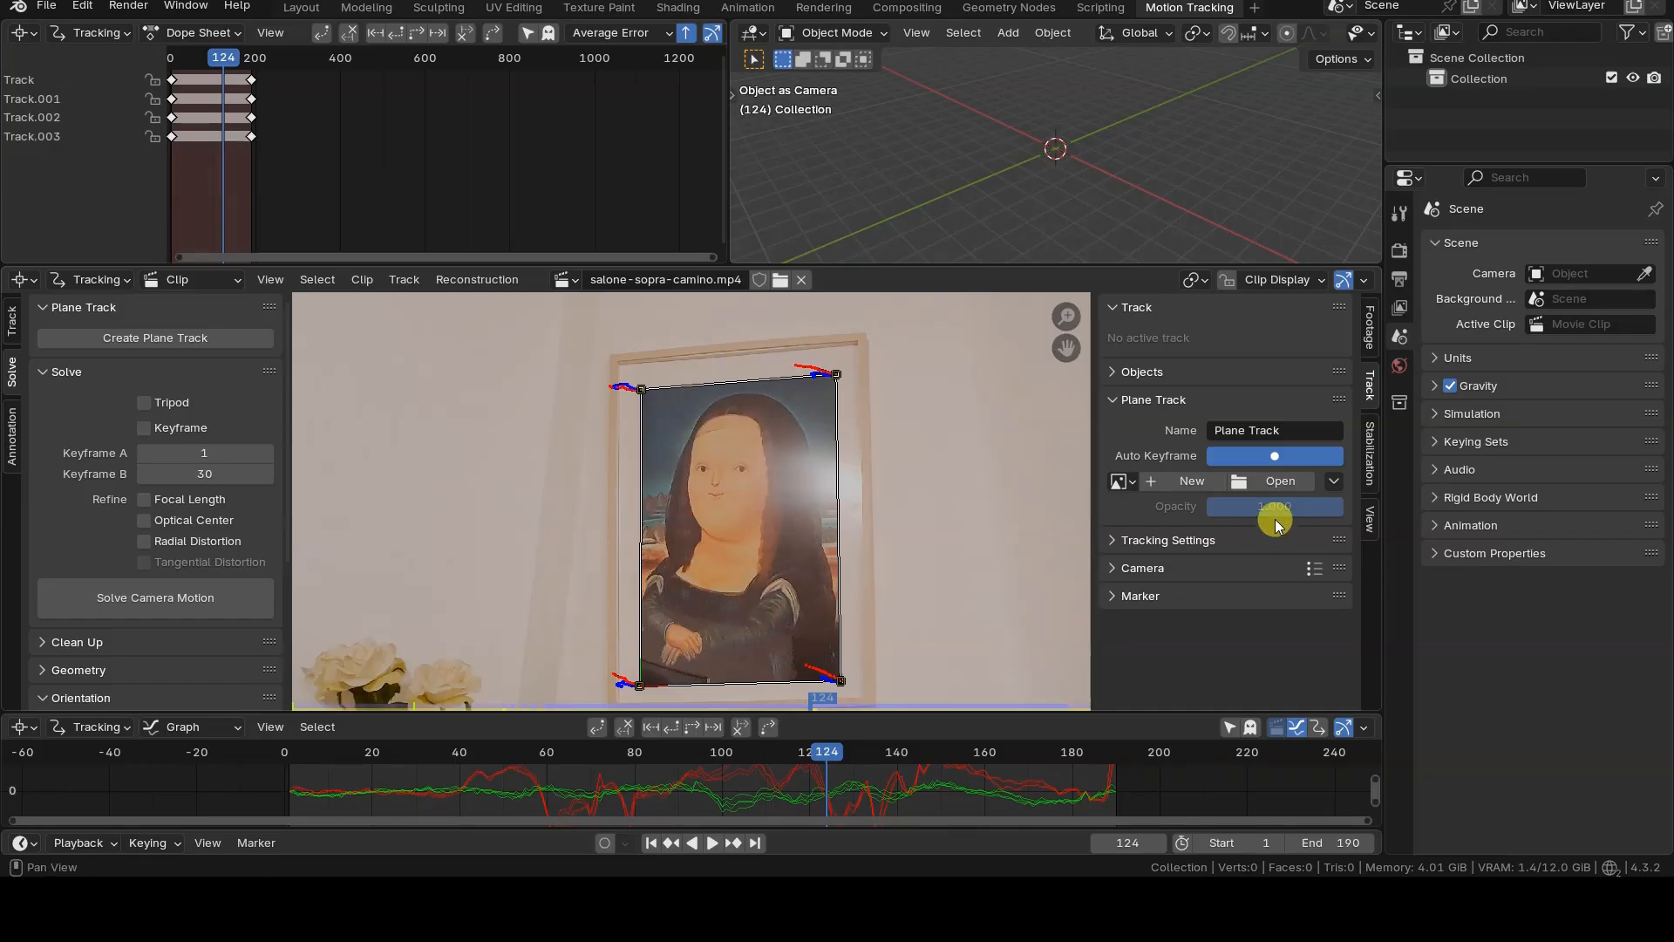
pyautogui.click(1313, 456)
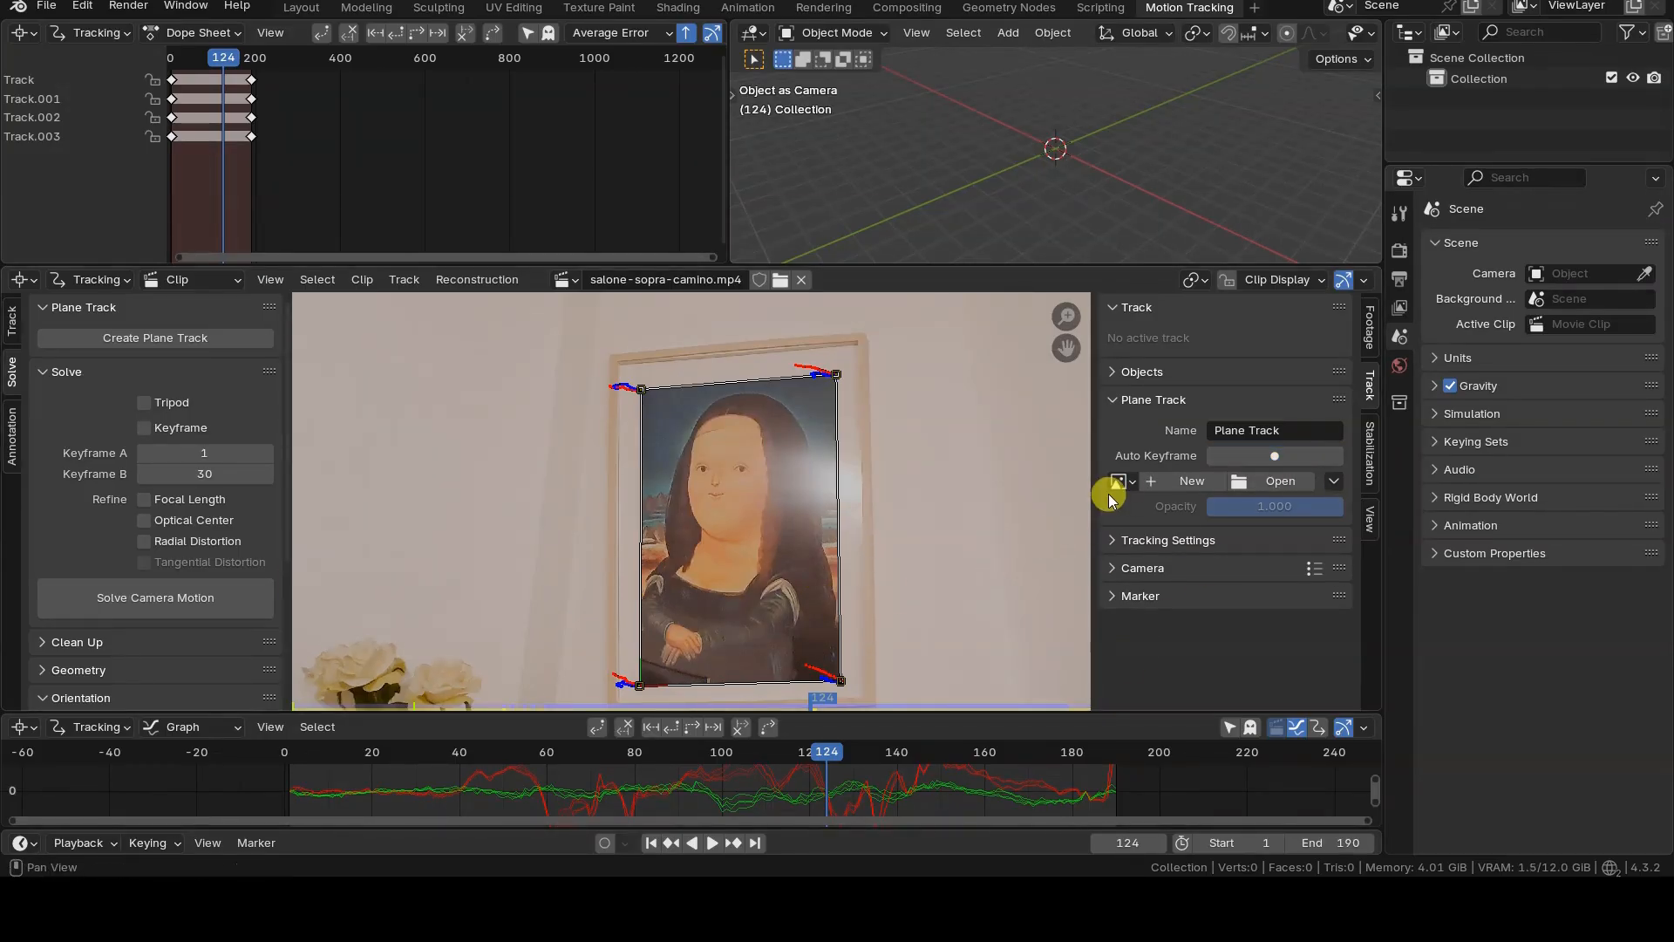
# Load bean.png as the plane track's image and play the clip from frame 1 to preview the replacement.
pyautogui.click(1277, 483)
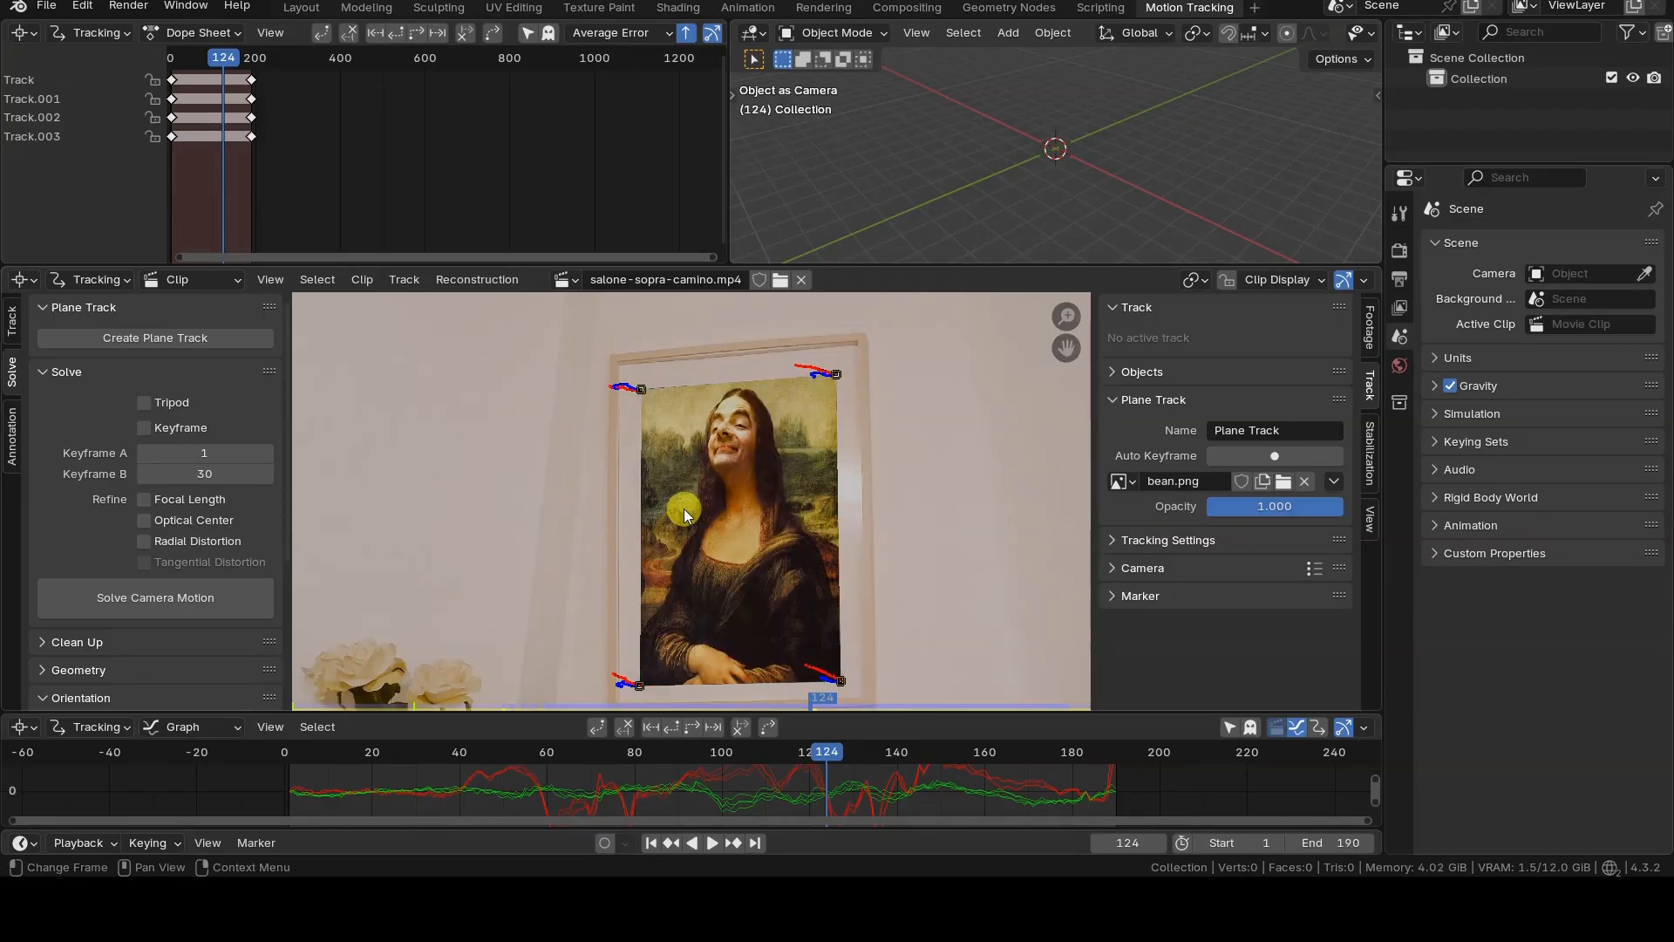
pyautogui.scroll(-1, 684, 509)
pyautogui.moveTo(934, 518); pyautogui.dragTo(900, 482, button='middle')
pyautogui.moveTo(807, 774); pyautogui.dragTo(292, 767)
pyautogui.scroll(-3, 749, 492)
pyautogui.scroll(1, 827, 469)
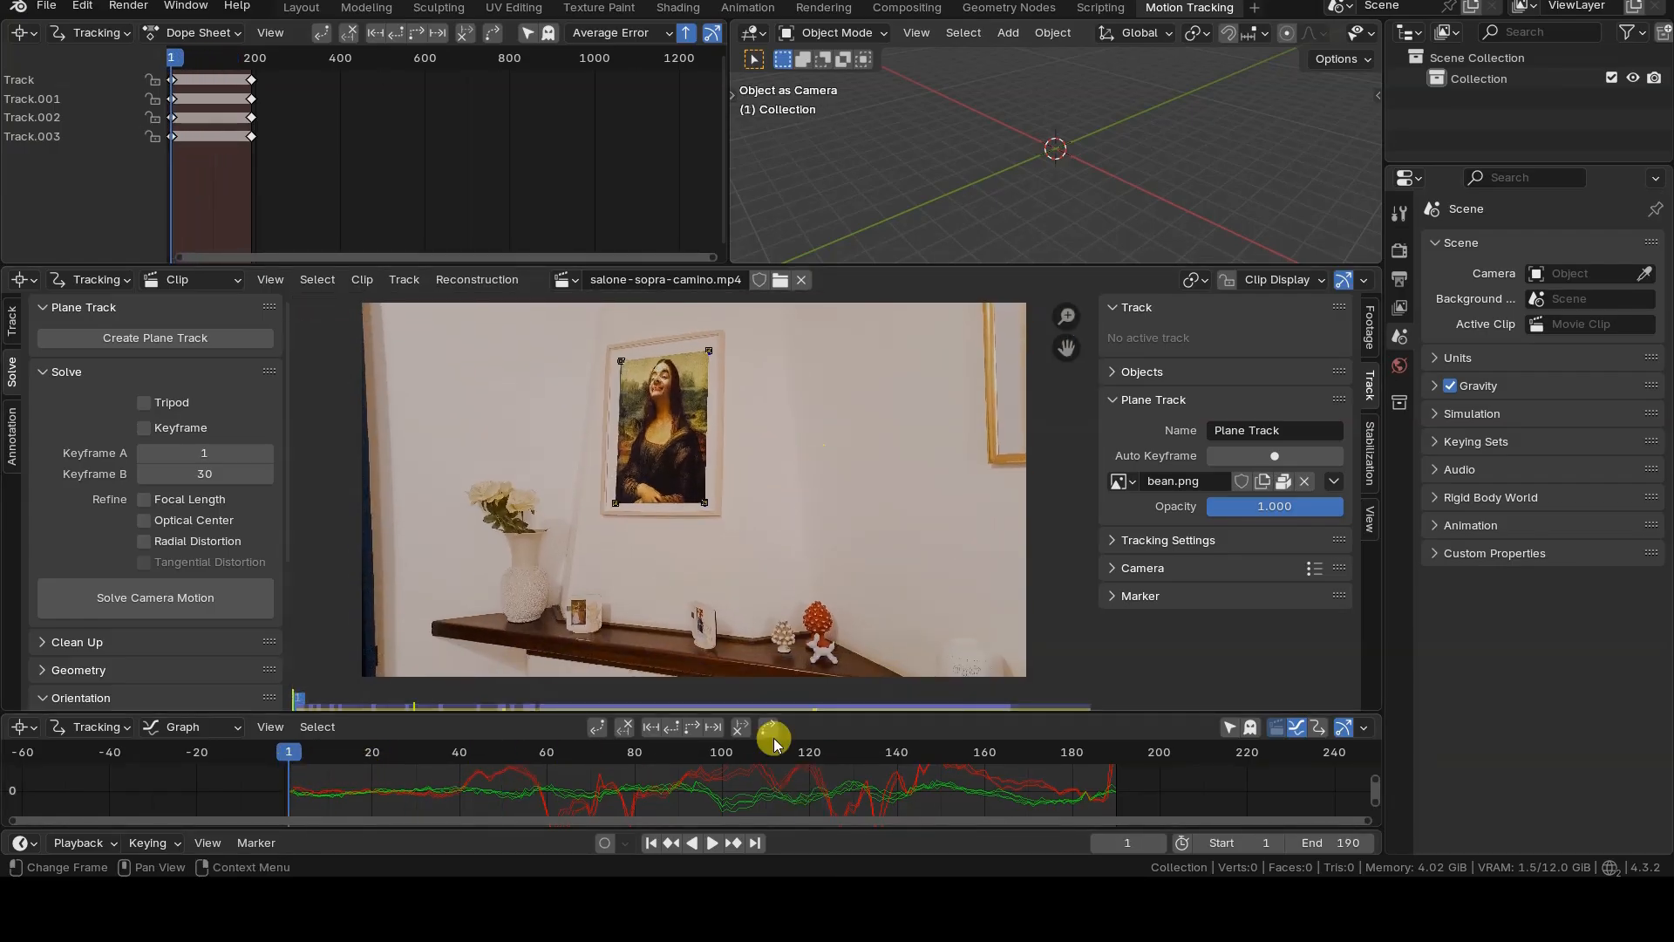
pyautogui.click(712, 842)
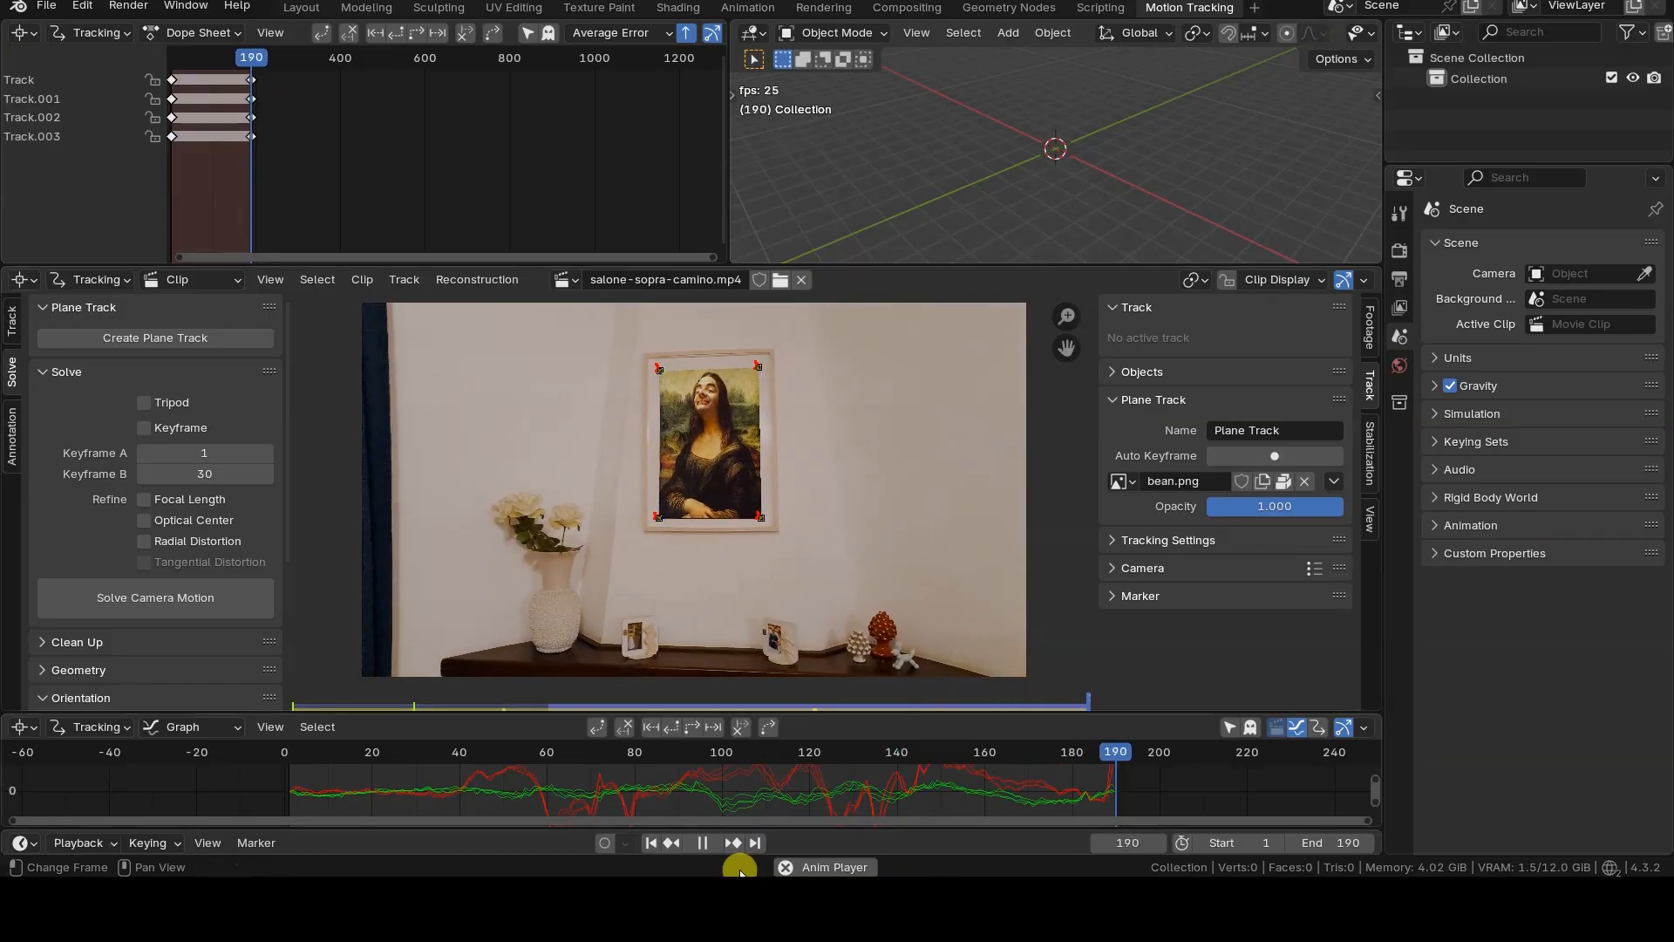
pyautogui.click(701, 842)
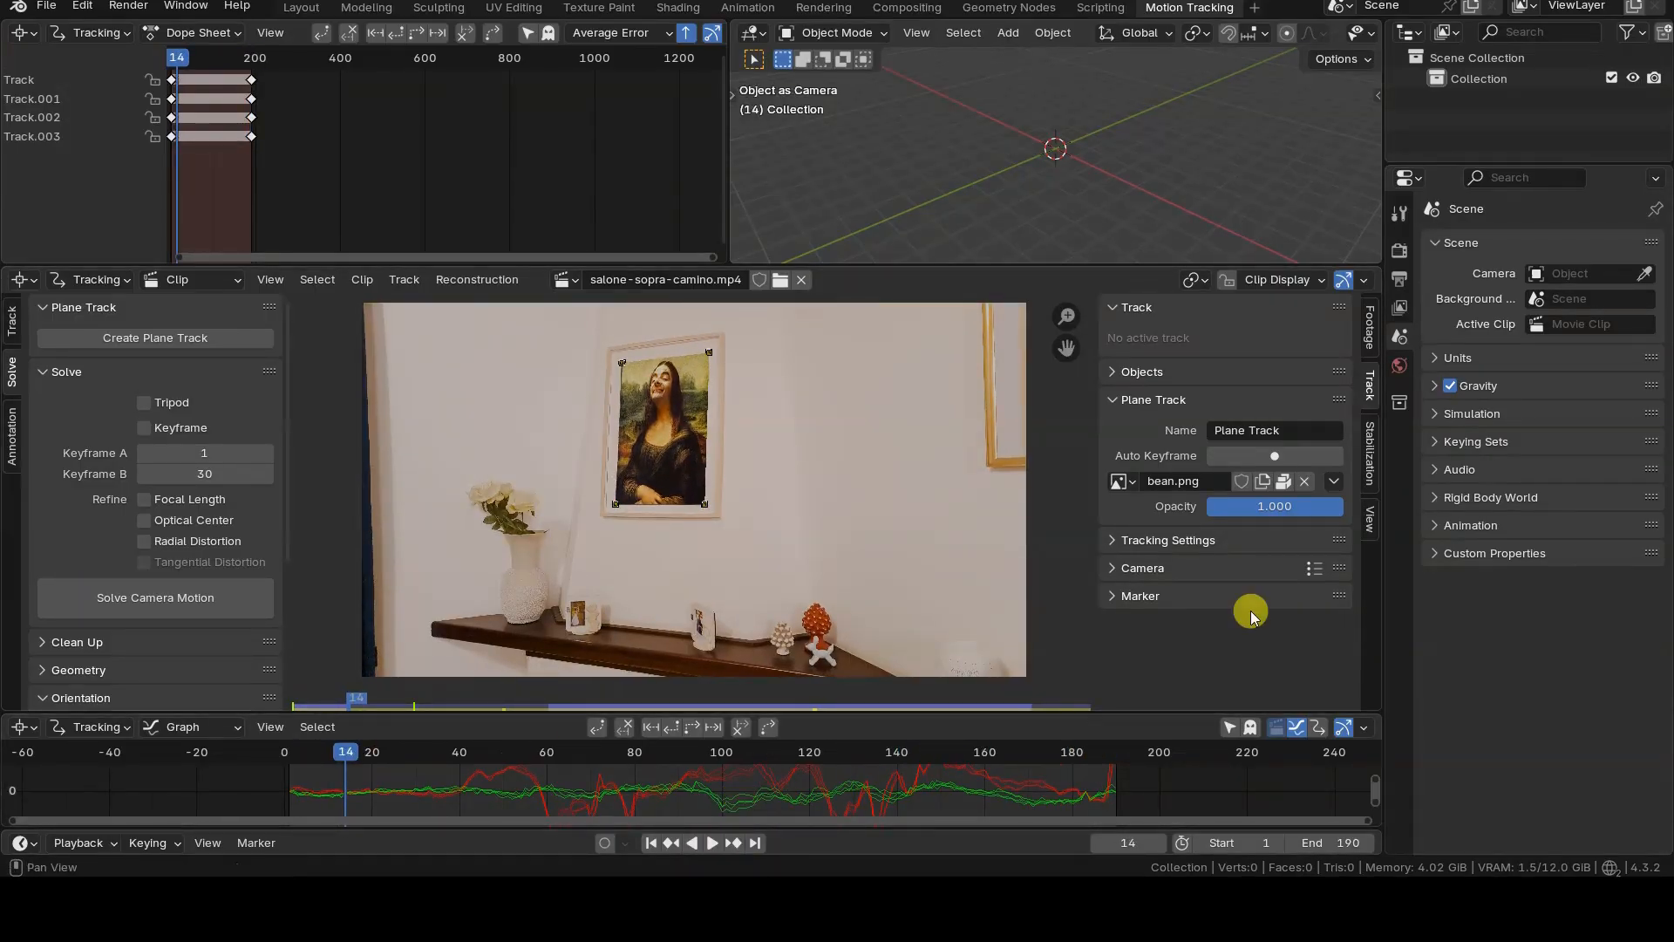
# Try lowering the plane track image's opacity to 0.044 and restore it to 1.000.
pyautogui.moveTo(1284, 509); pyautogui.dragTo(1235, 509)
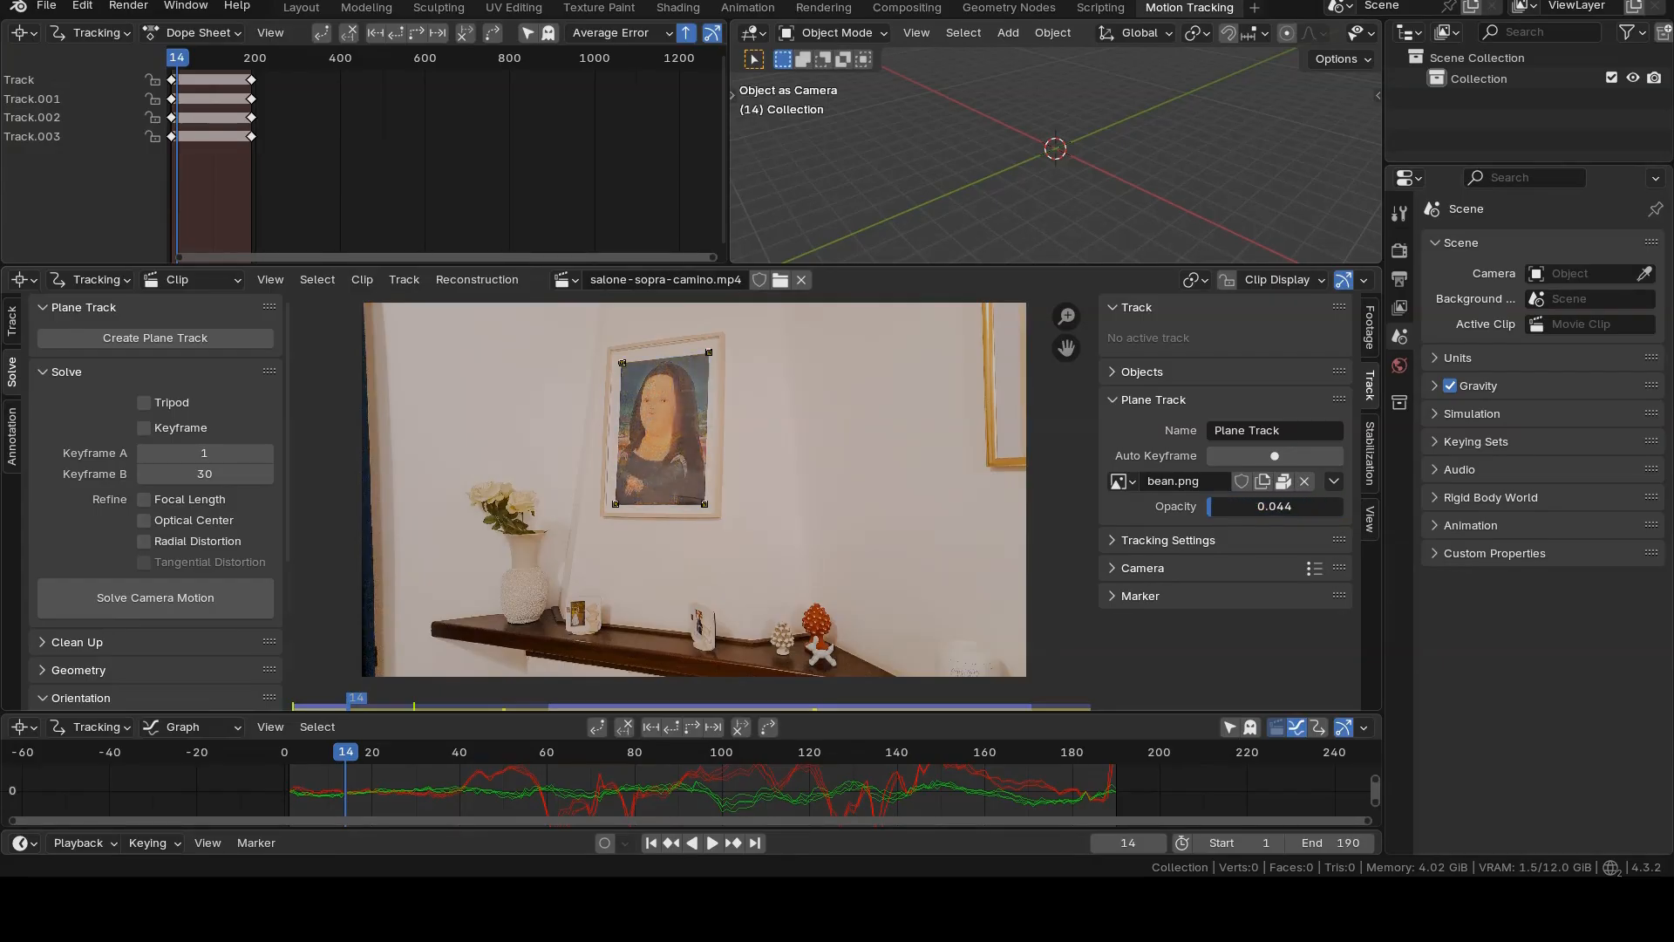
pyautogui.moveTo(1256, 505)
pyautogui.mouseDown()
pyautogui.moveTo(1325, 505)
pyautogui.moveTo(1208, 505)
pyautogui.moveTo(1306, 506)
pyautogui.mouseUp()
pyautogui.rightClick(1305, 506)
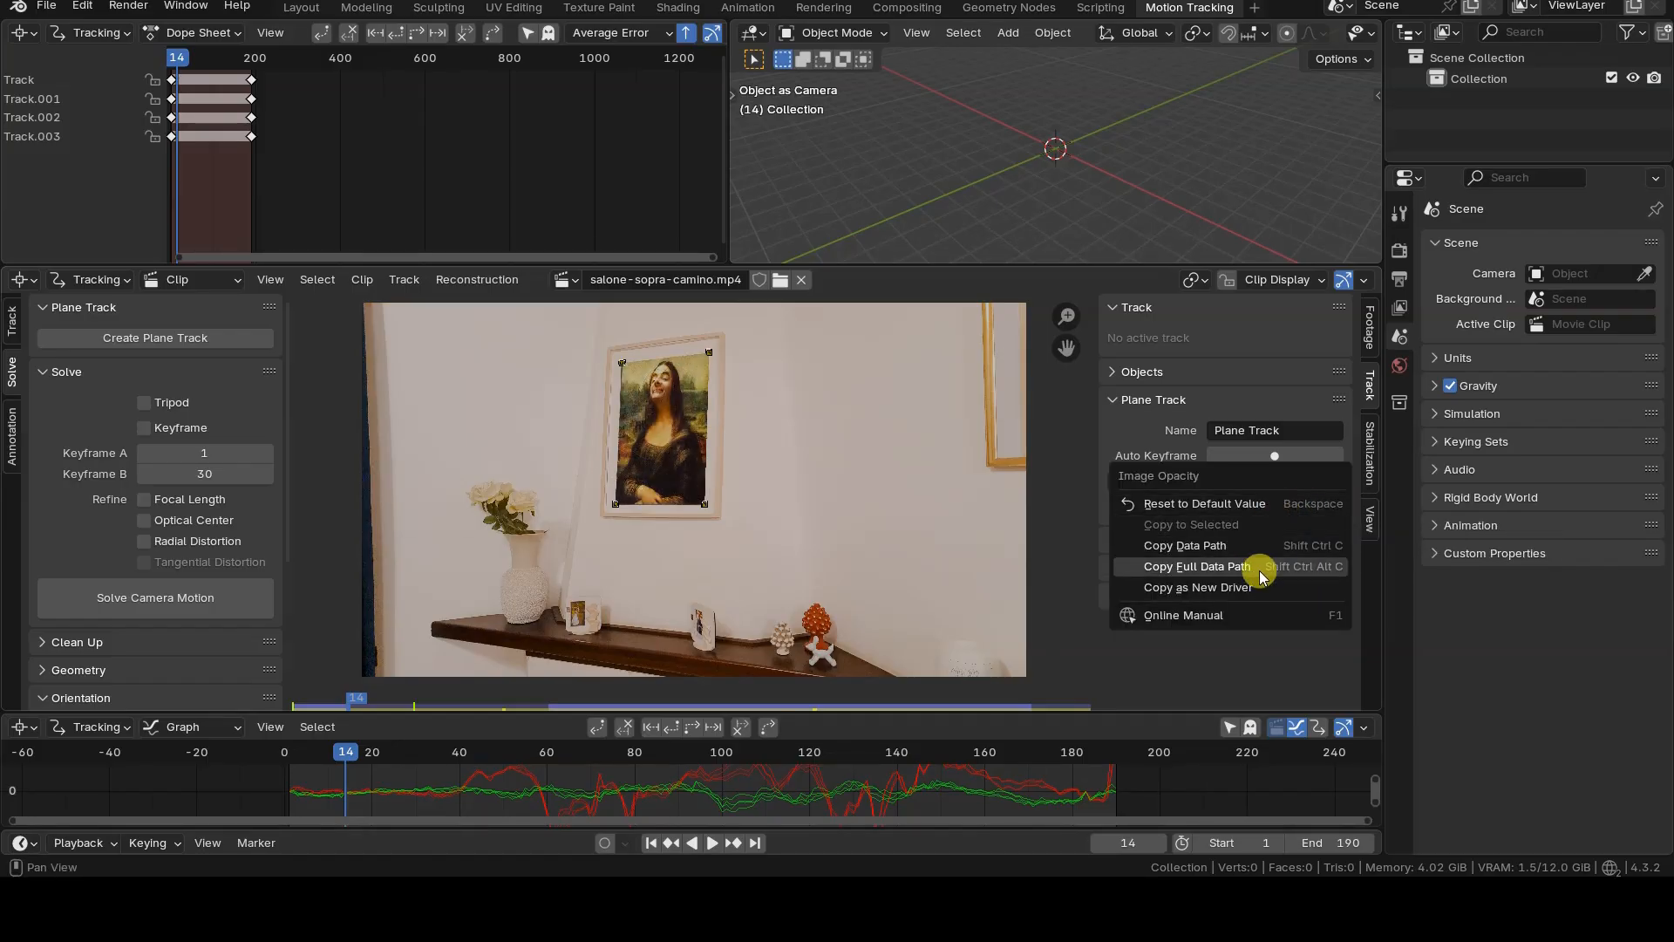
pyautogui.click(1221, 645)
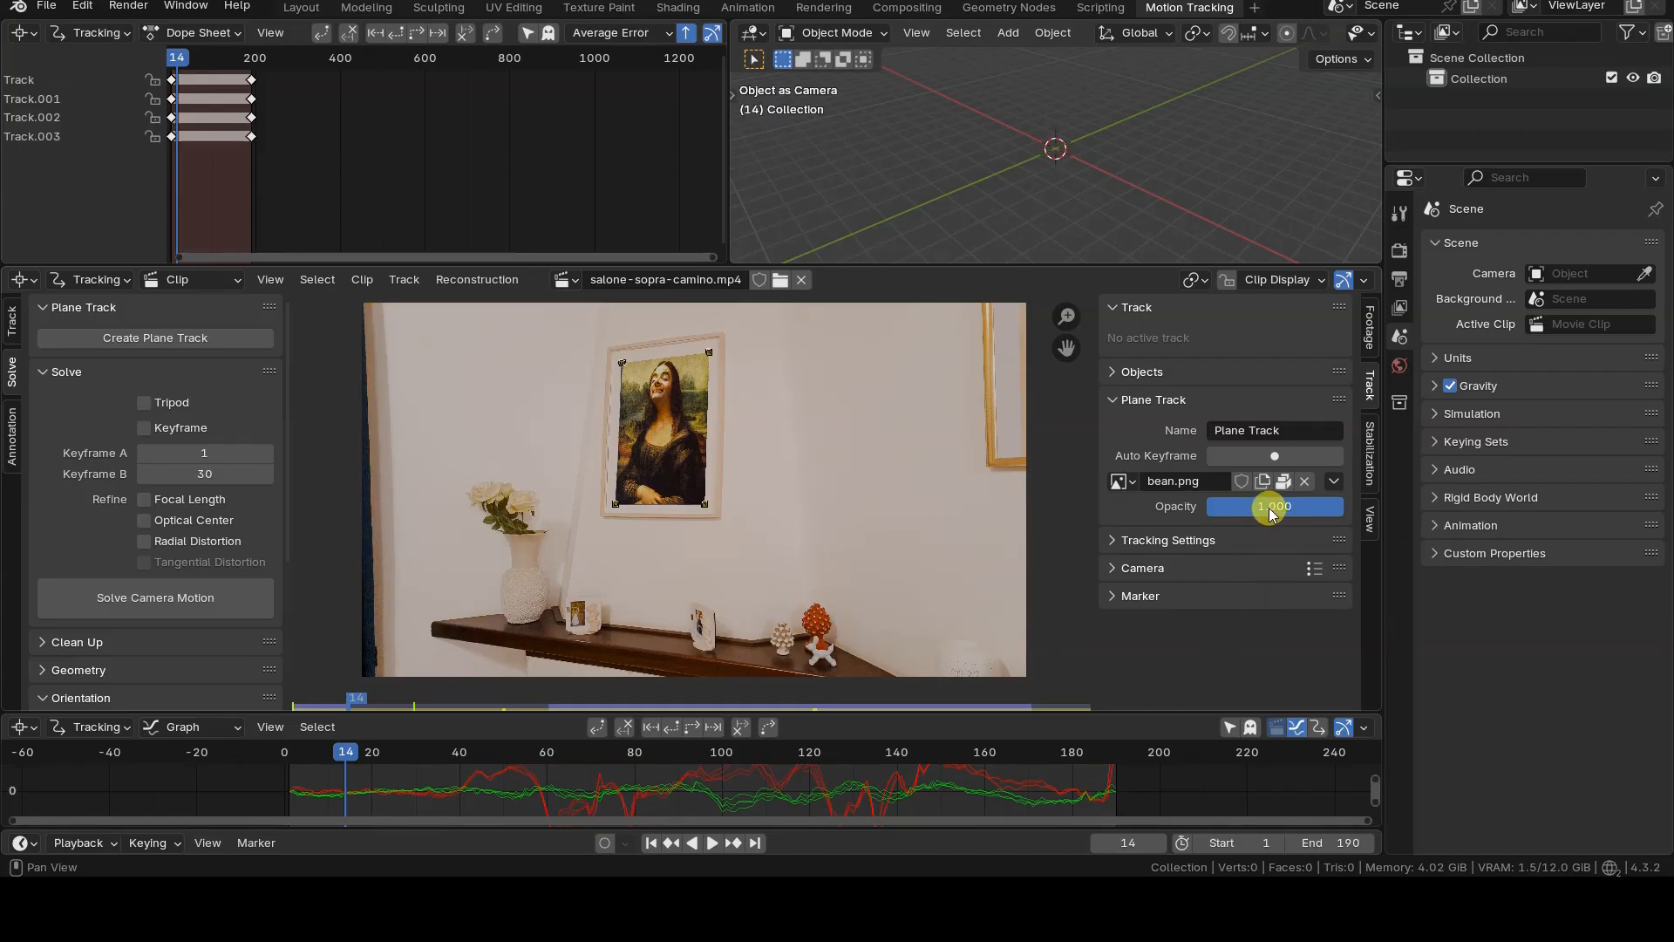
pyautogui.press('i')
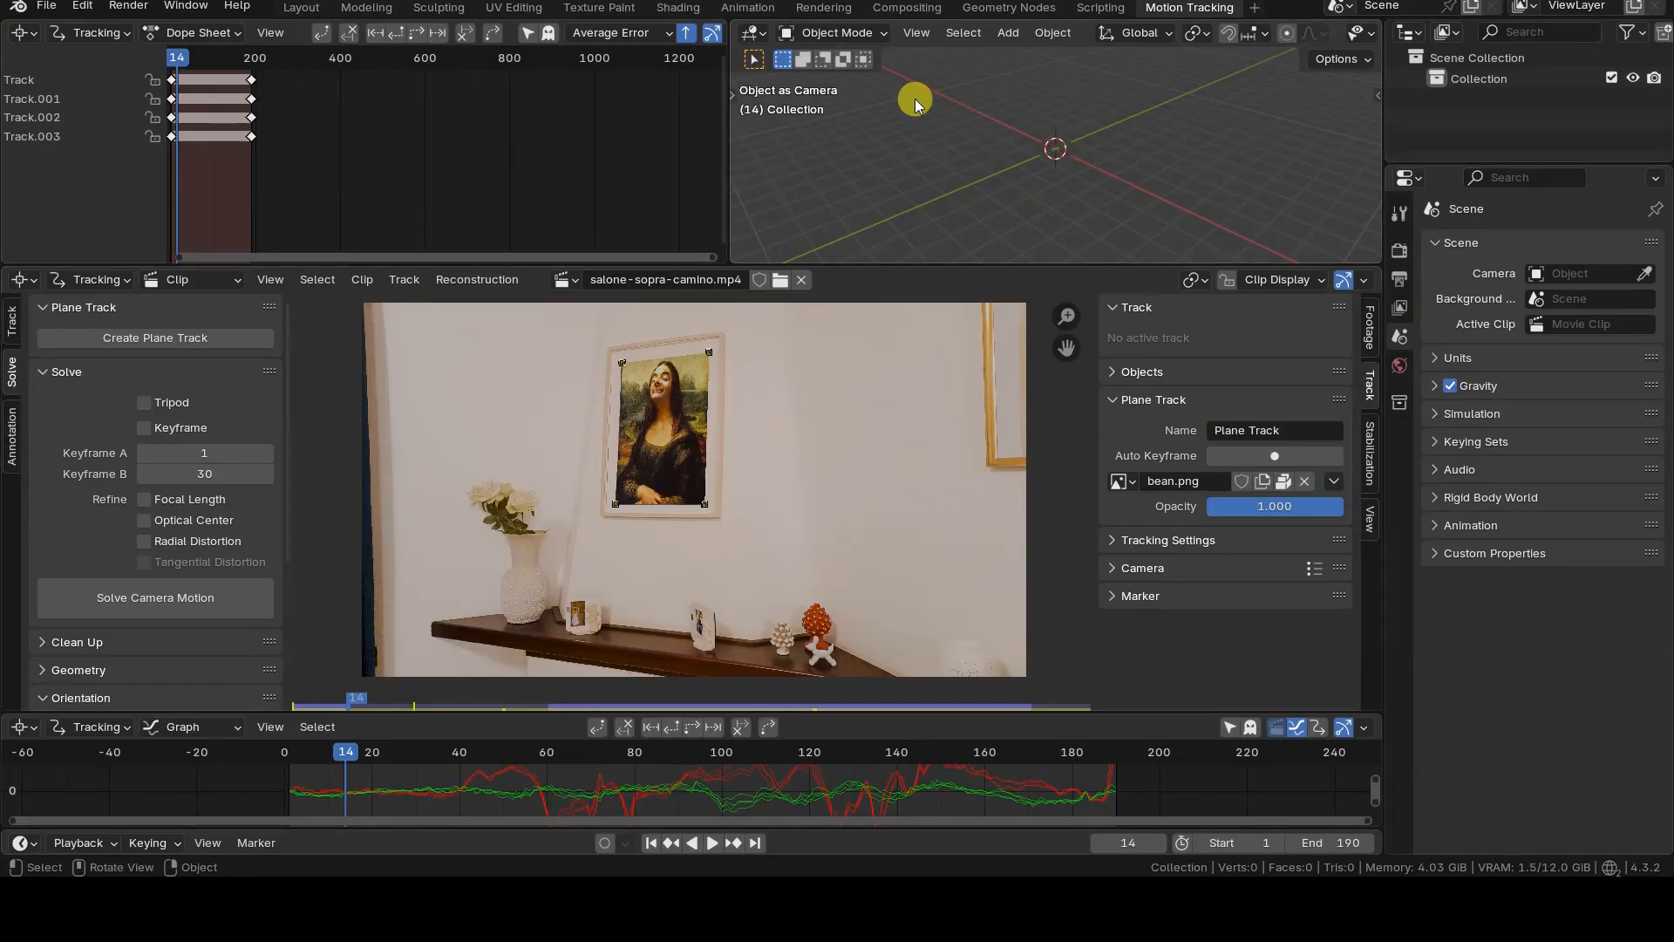
# Switch to the Compositing workspace and delete the Render Layers node.
pyautogui.click(930, 11)
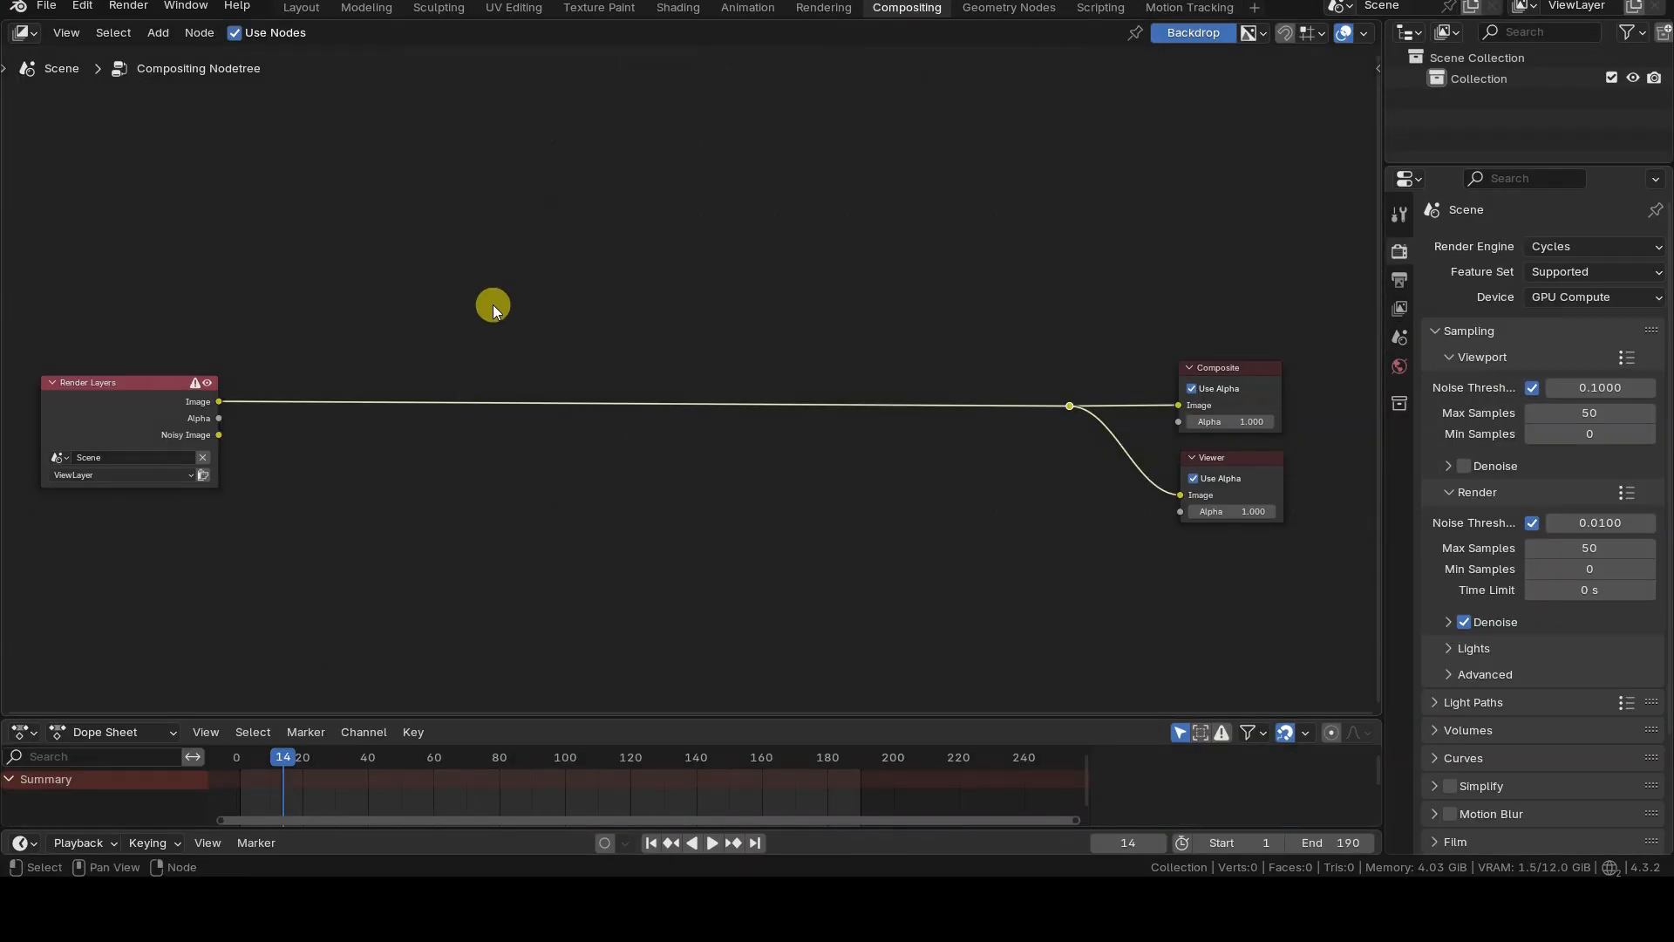
pyautogui.click(128, 384)
pyautogui.press('x')
# Add a Movie Clip input node and assign it the salone-sopra-camino.mp4 clip.
pyautogui.hotkey('shift', 'a')
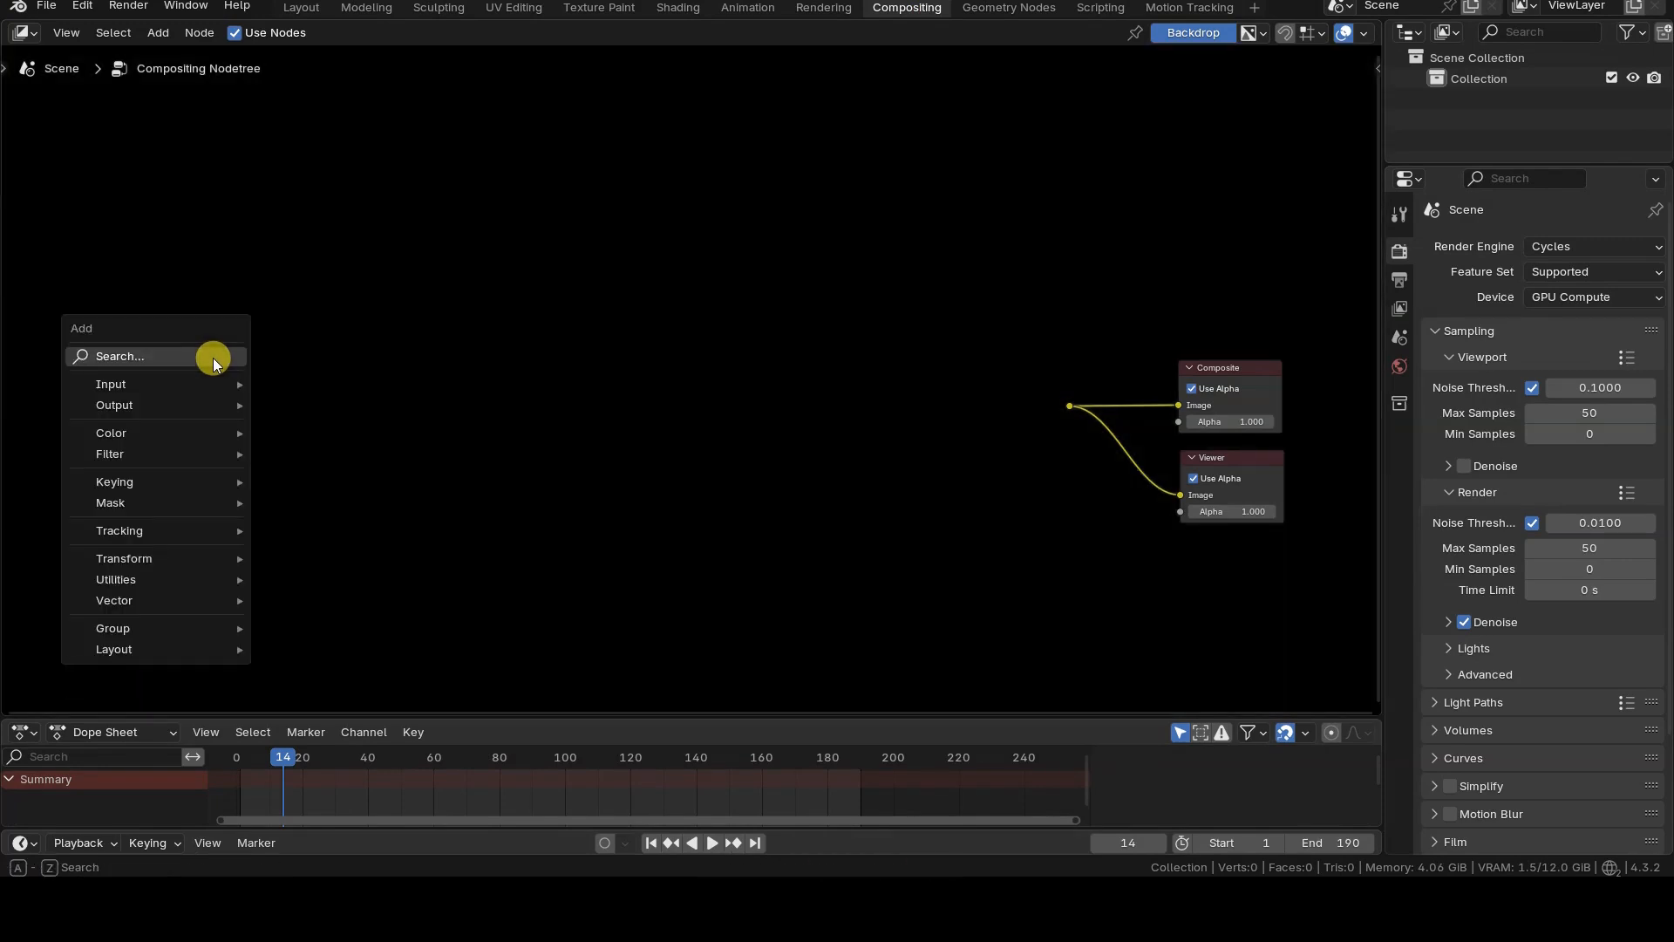
pyautogui.moveTo(180, 384)
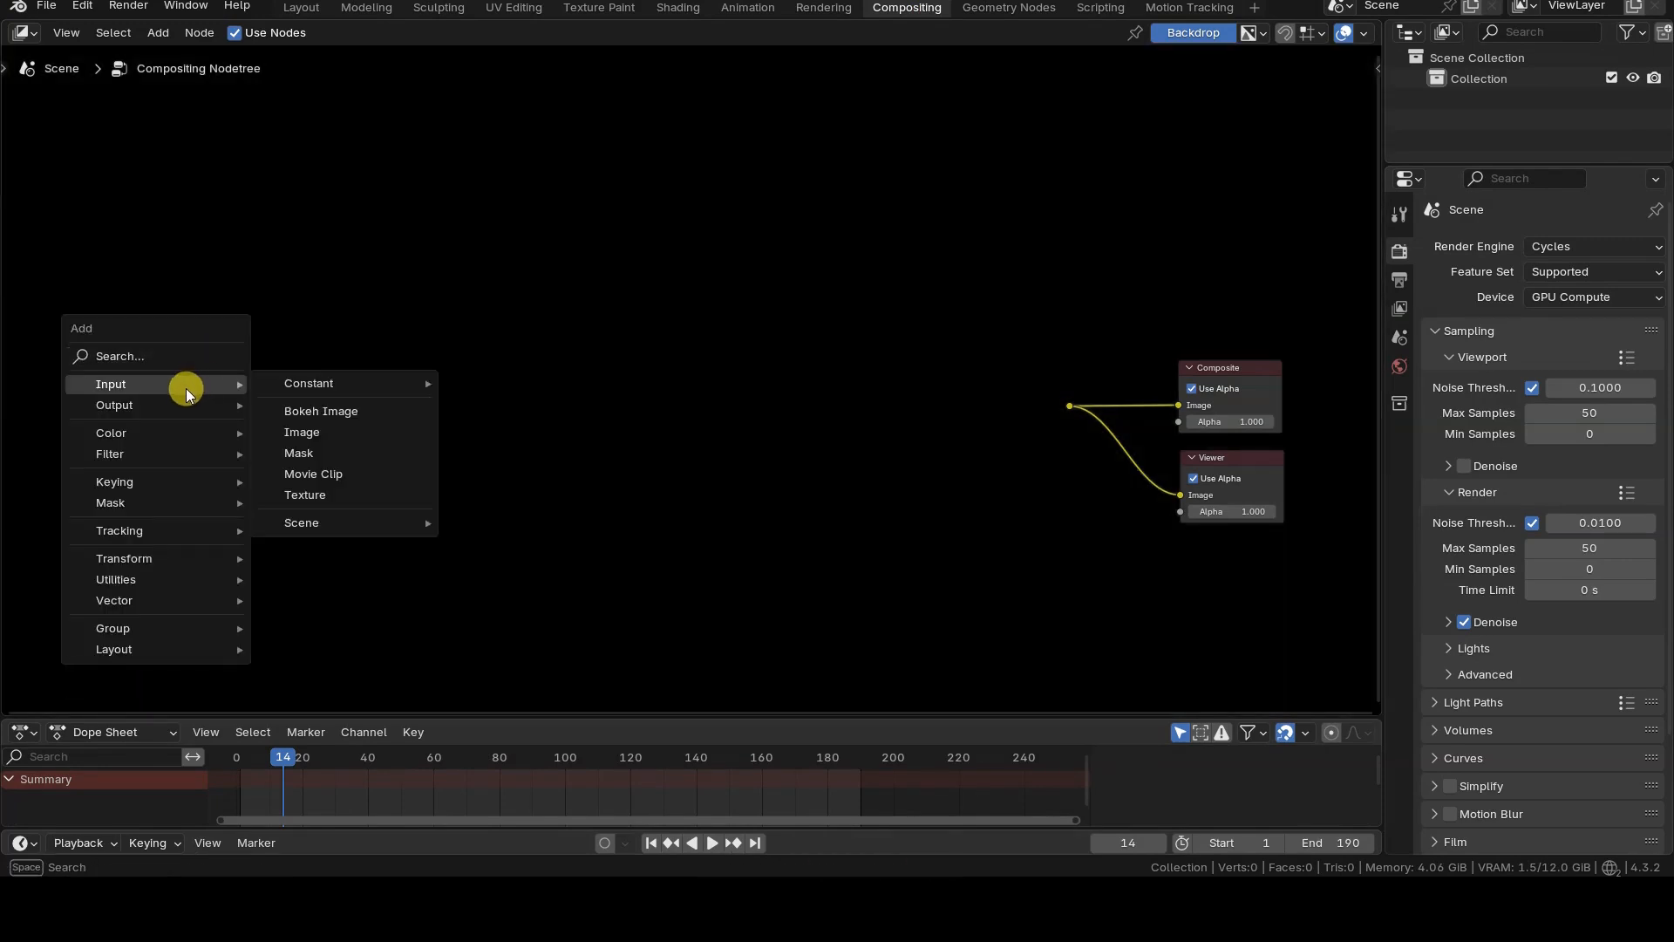
pyautogui.click(374, 476)
pyautogui.click(211, 395)
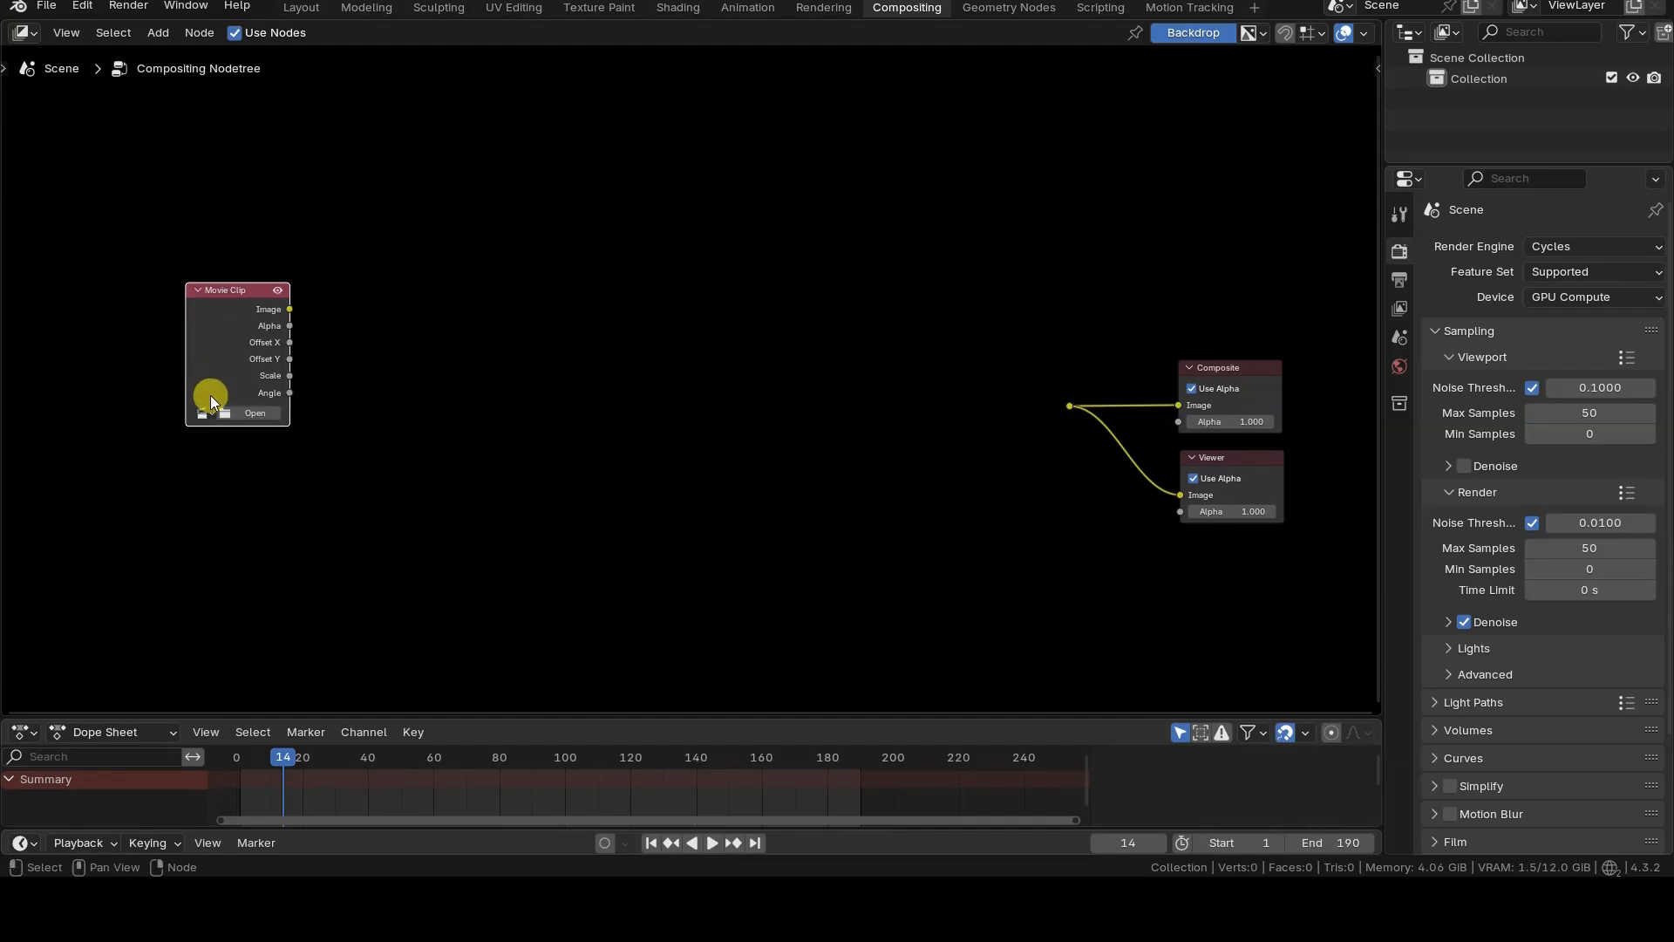
pyautogui.click(213, 411)
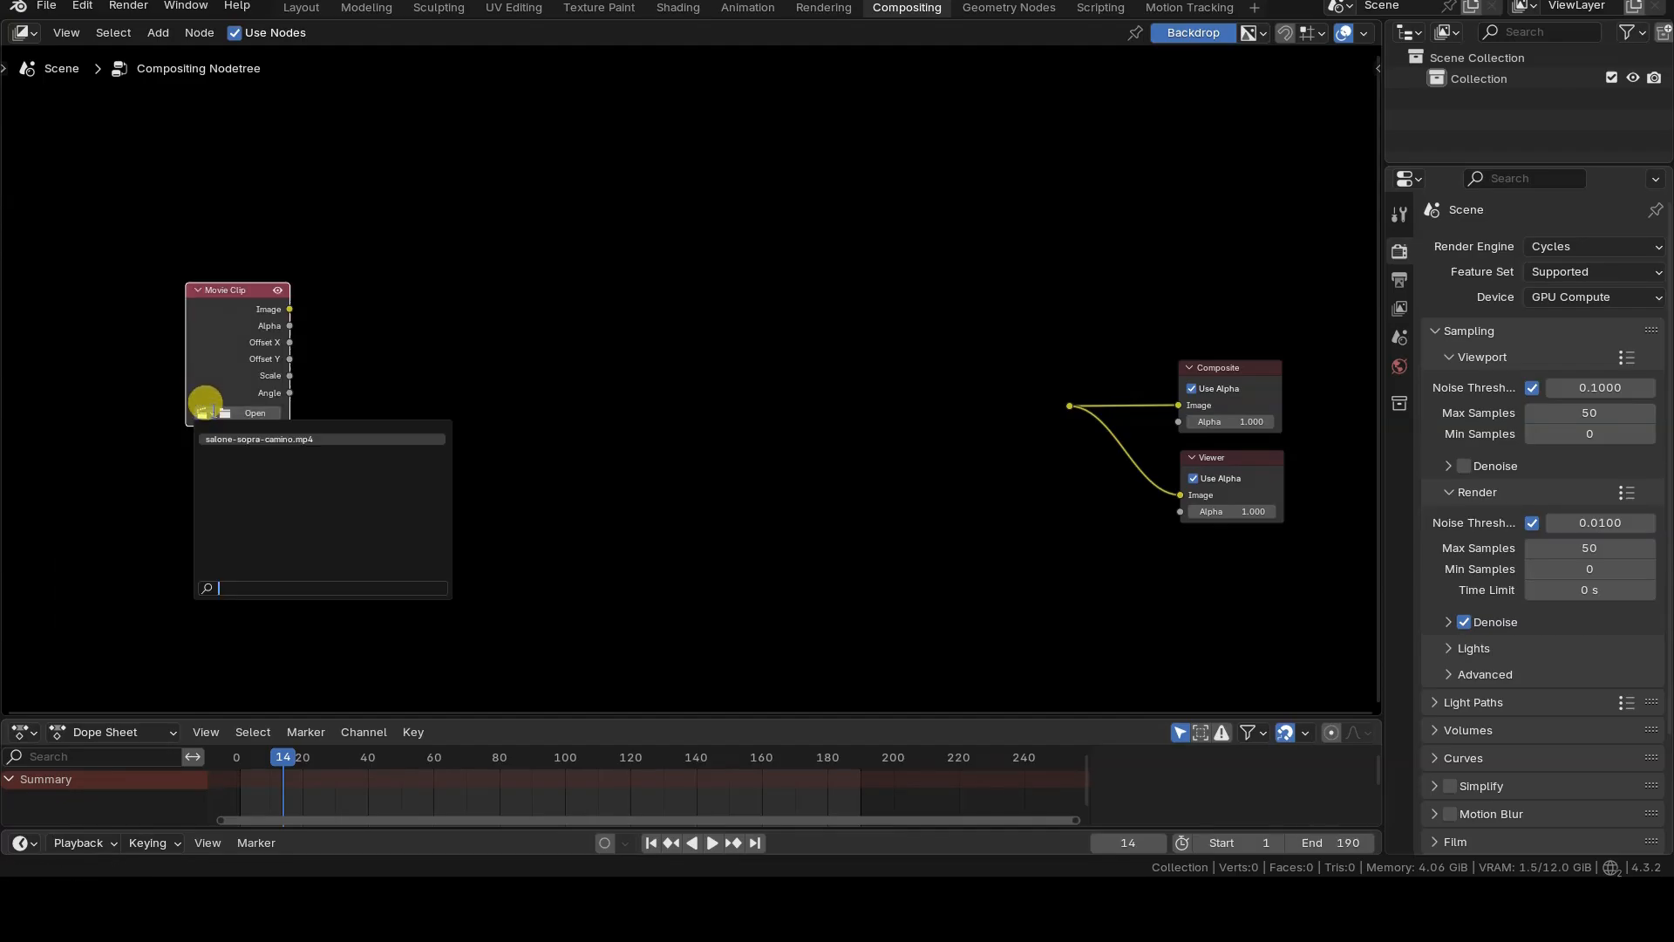
pyautogui.click(249, 439)
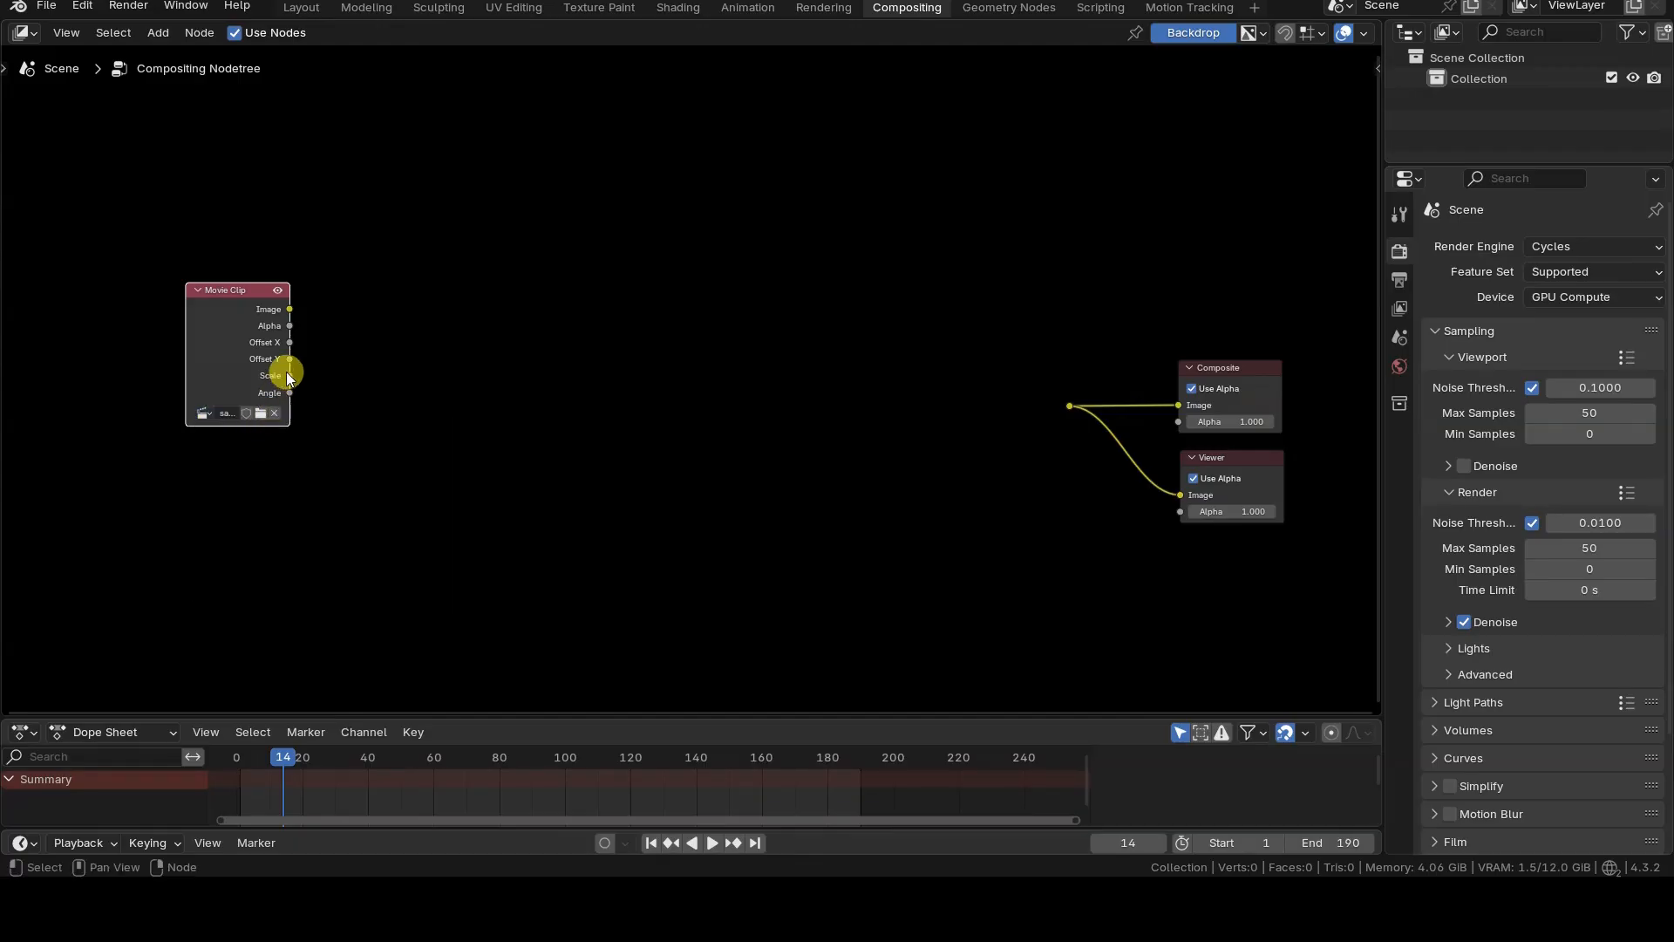
# Connect the Movie Clip's Image output to the reroute feeding Composite and Viewer, and shrink the backdrop to show the whole frame.
pyautogui.moveTo(290, 310); pyautogui.dragTo(1070, 405)
pyautogui.scroll(-1, 730, 468)
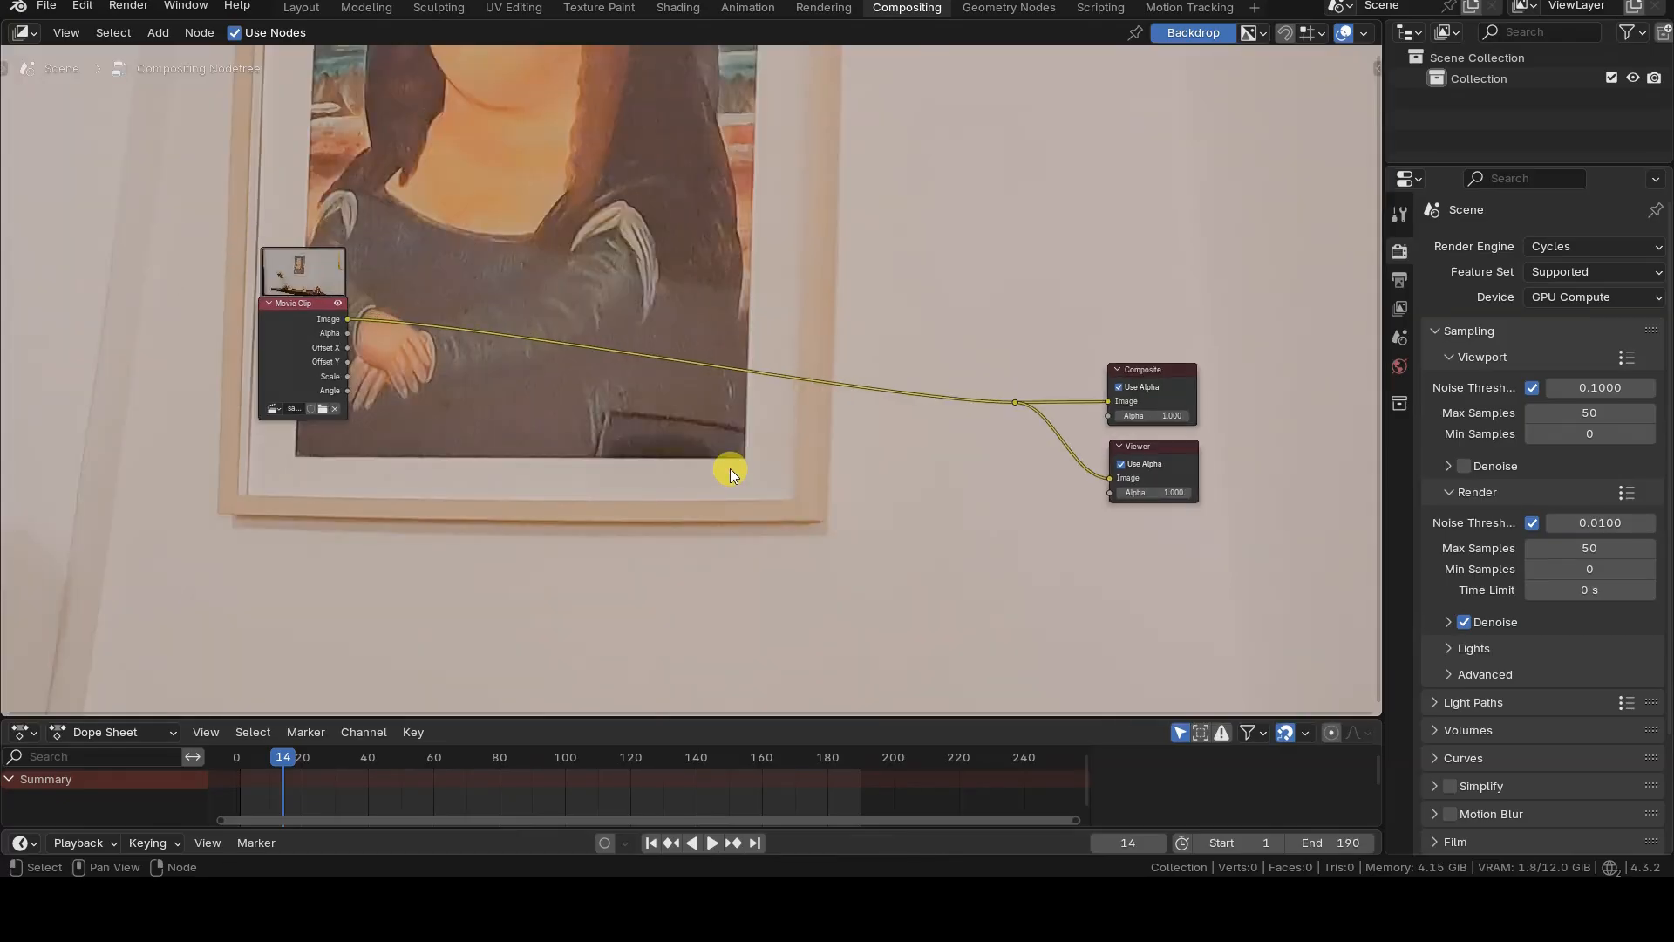
pyautogui.press('v')
pyautogui.press('v')
pyautogui.press('v')
pyautogui.press('v')
pyautogui.moveTo(629, 457); pyautogui.dragTo(584, 423, button='middle')
pyautogui.scroll(1, 270, 463)
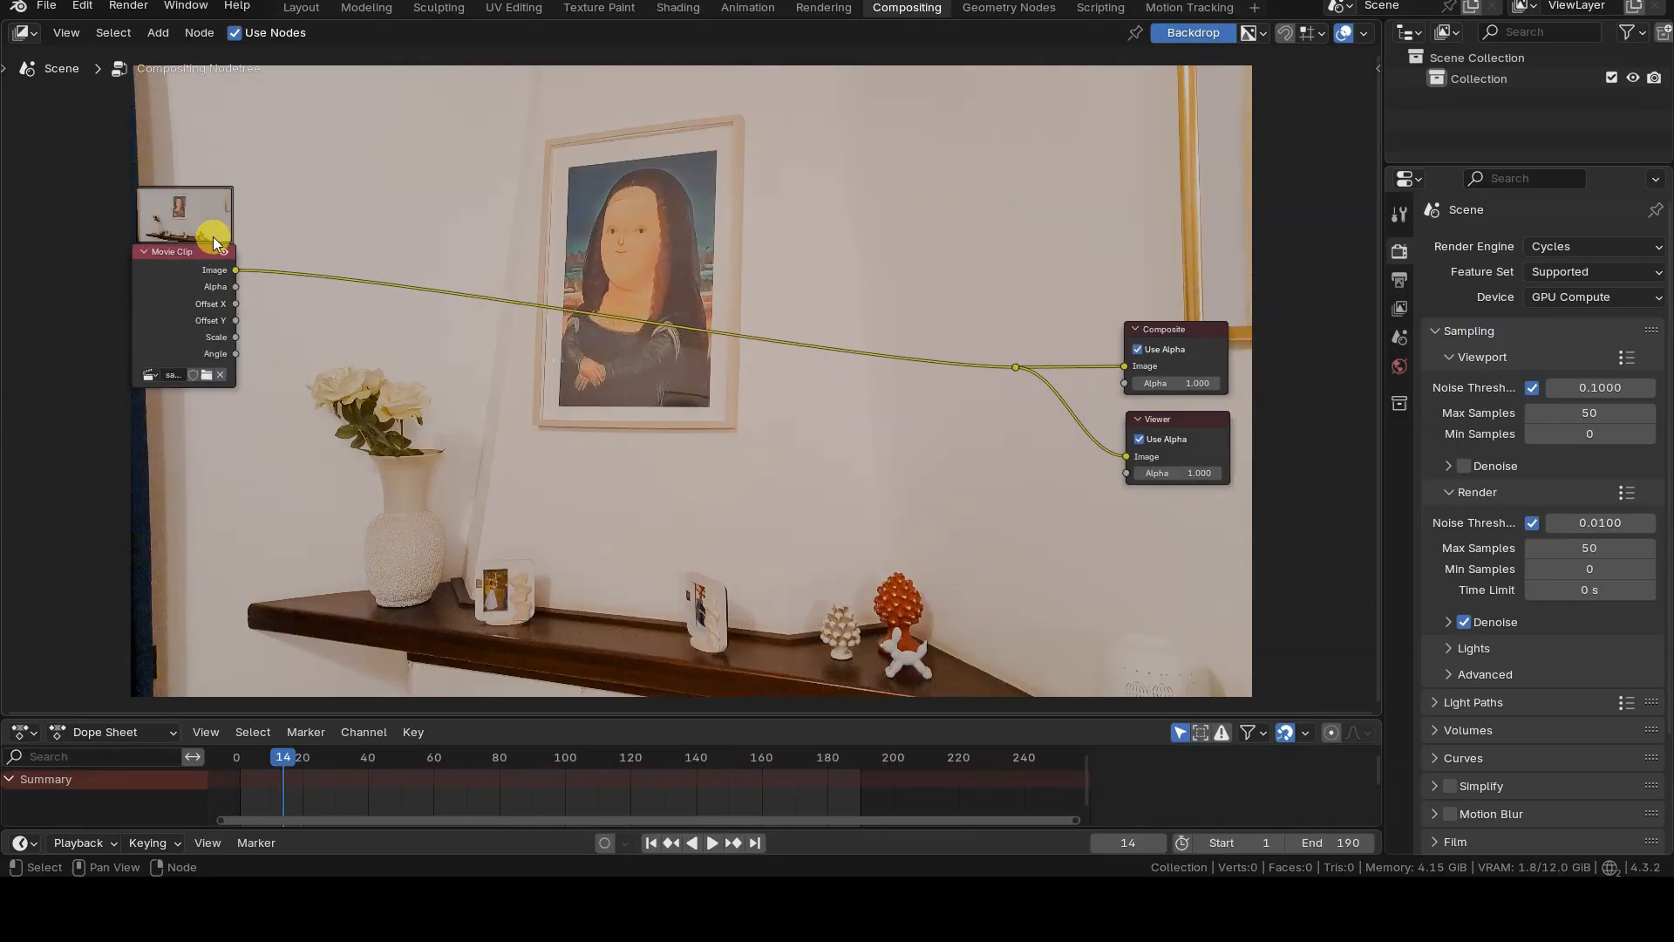
# Reposition the Movie Clip node so its Image output is level with the reroute.
pyautogui.moveTo(168, 254); pyautogui.dragTo(325, 339)
pyautogui.scroll(1, 583, 411)
pyautogui.moveTo(860, 432); pyautogui.dragTo(777, 368, button='middle')
pyautogui.click(484, 502)
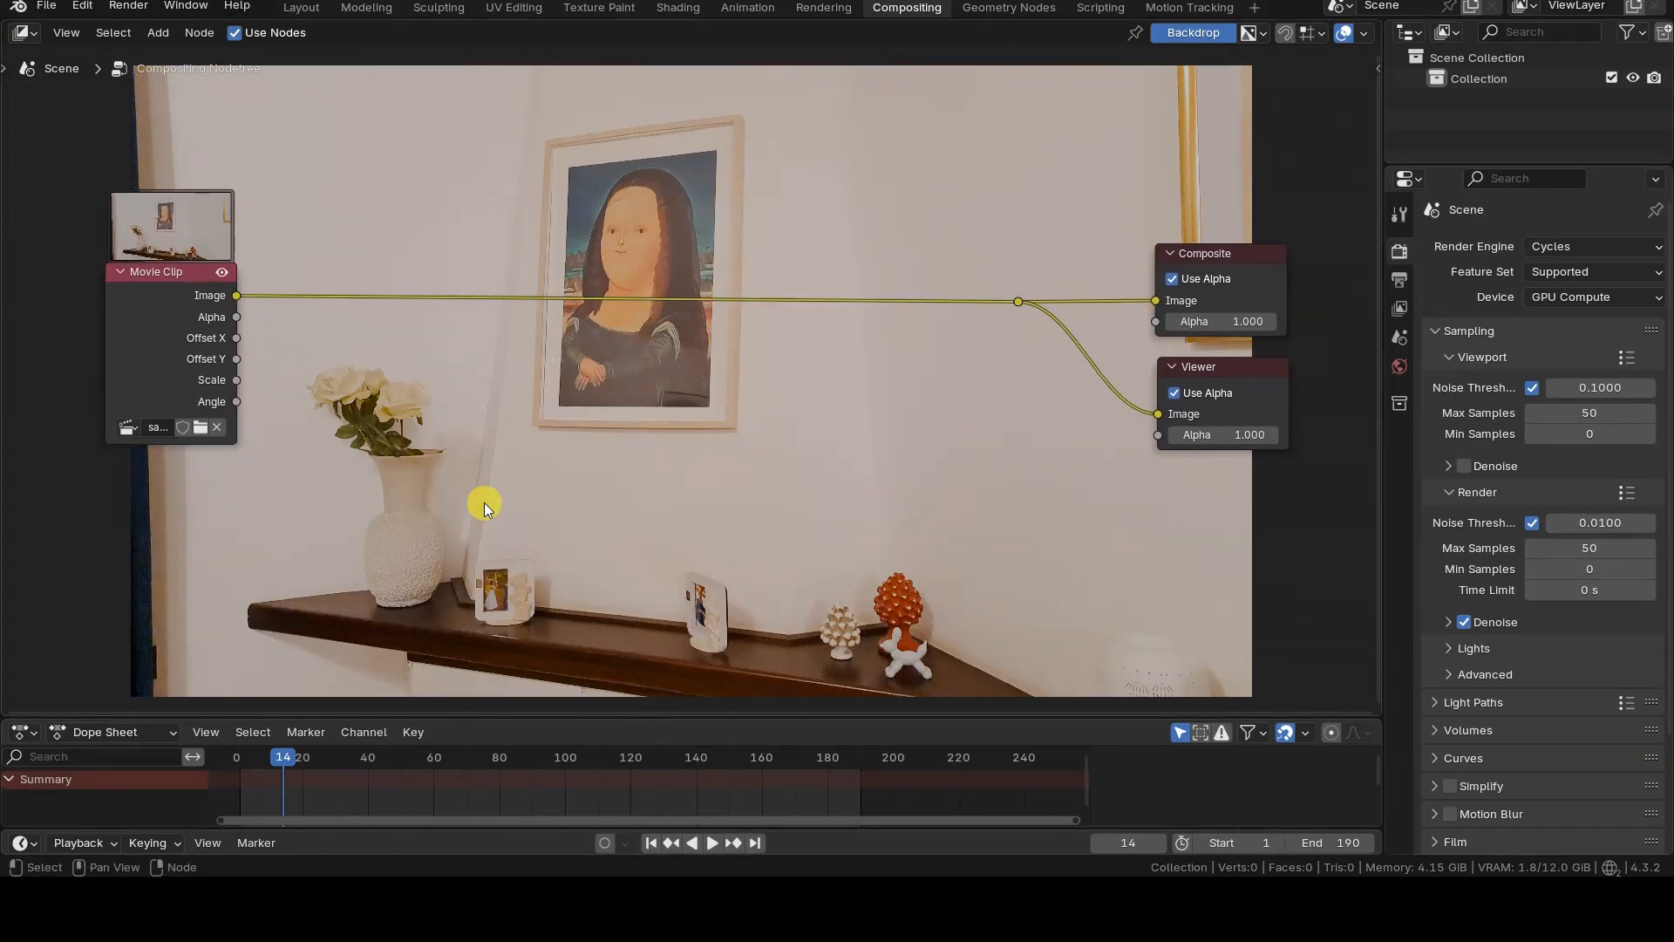
# Add an Image input node below the Movie Clip node and assign it bean.png.
pyautogui.hotkey('shift', 'a')
pyautogui.moveTo(484, 502)
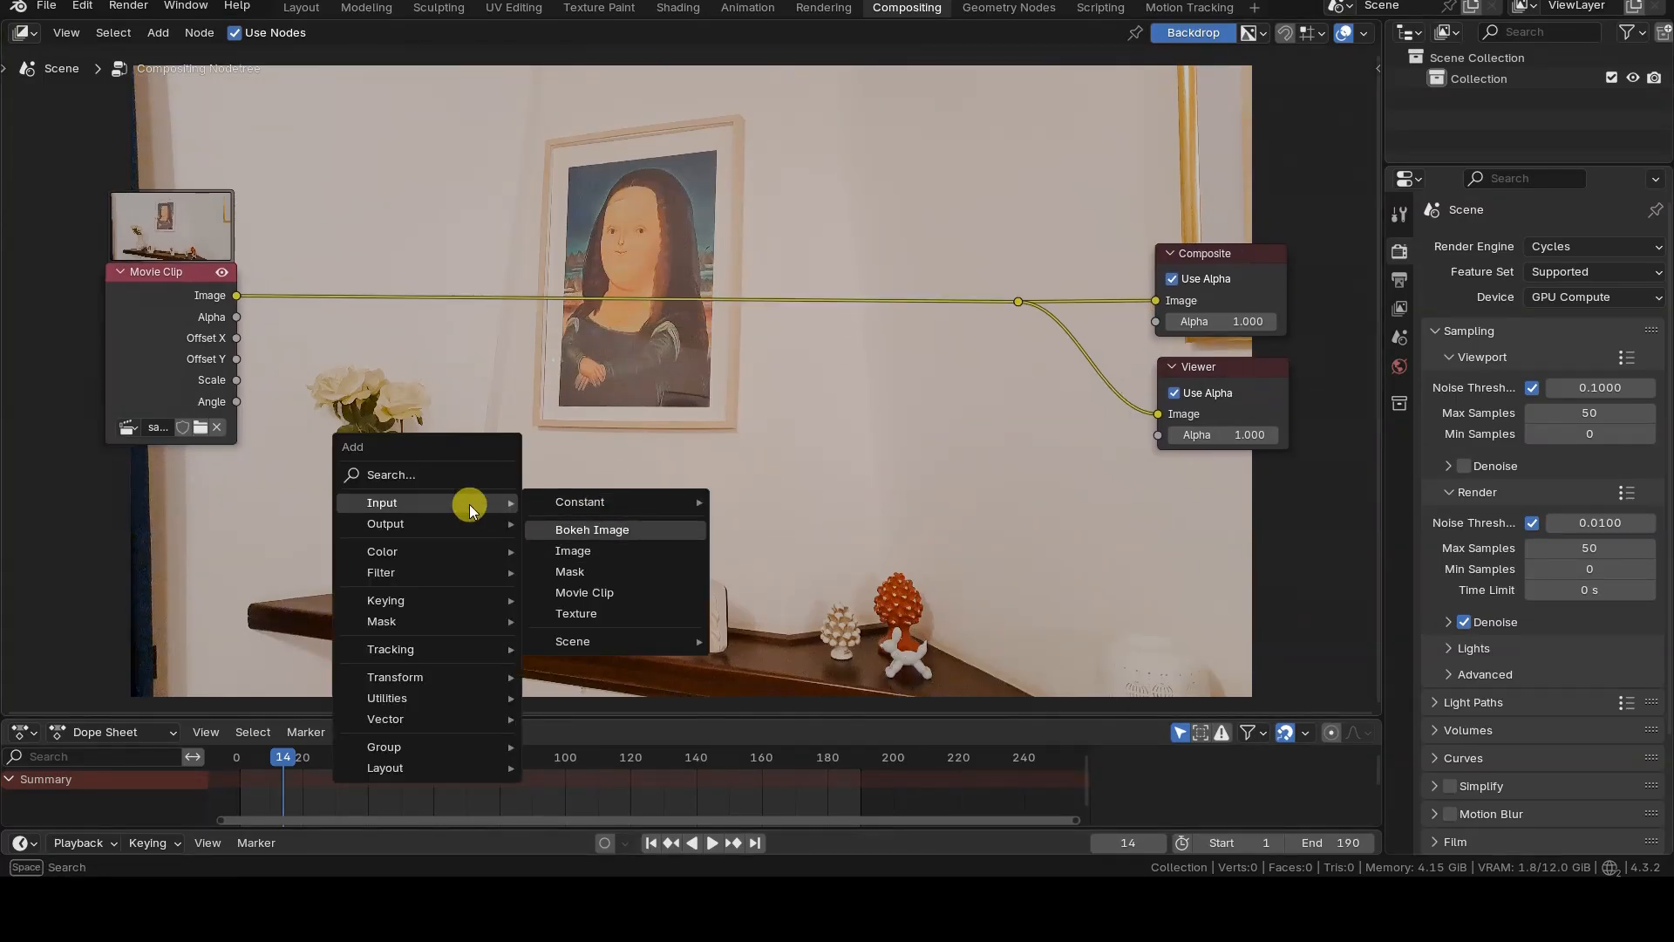
pyautogui.click(654, 552)
pyautogui.click(112, 484)
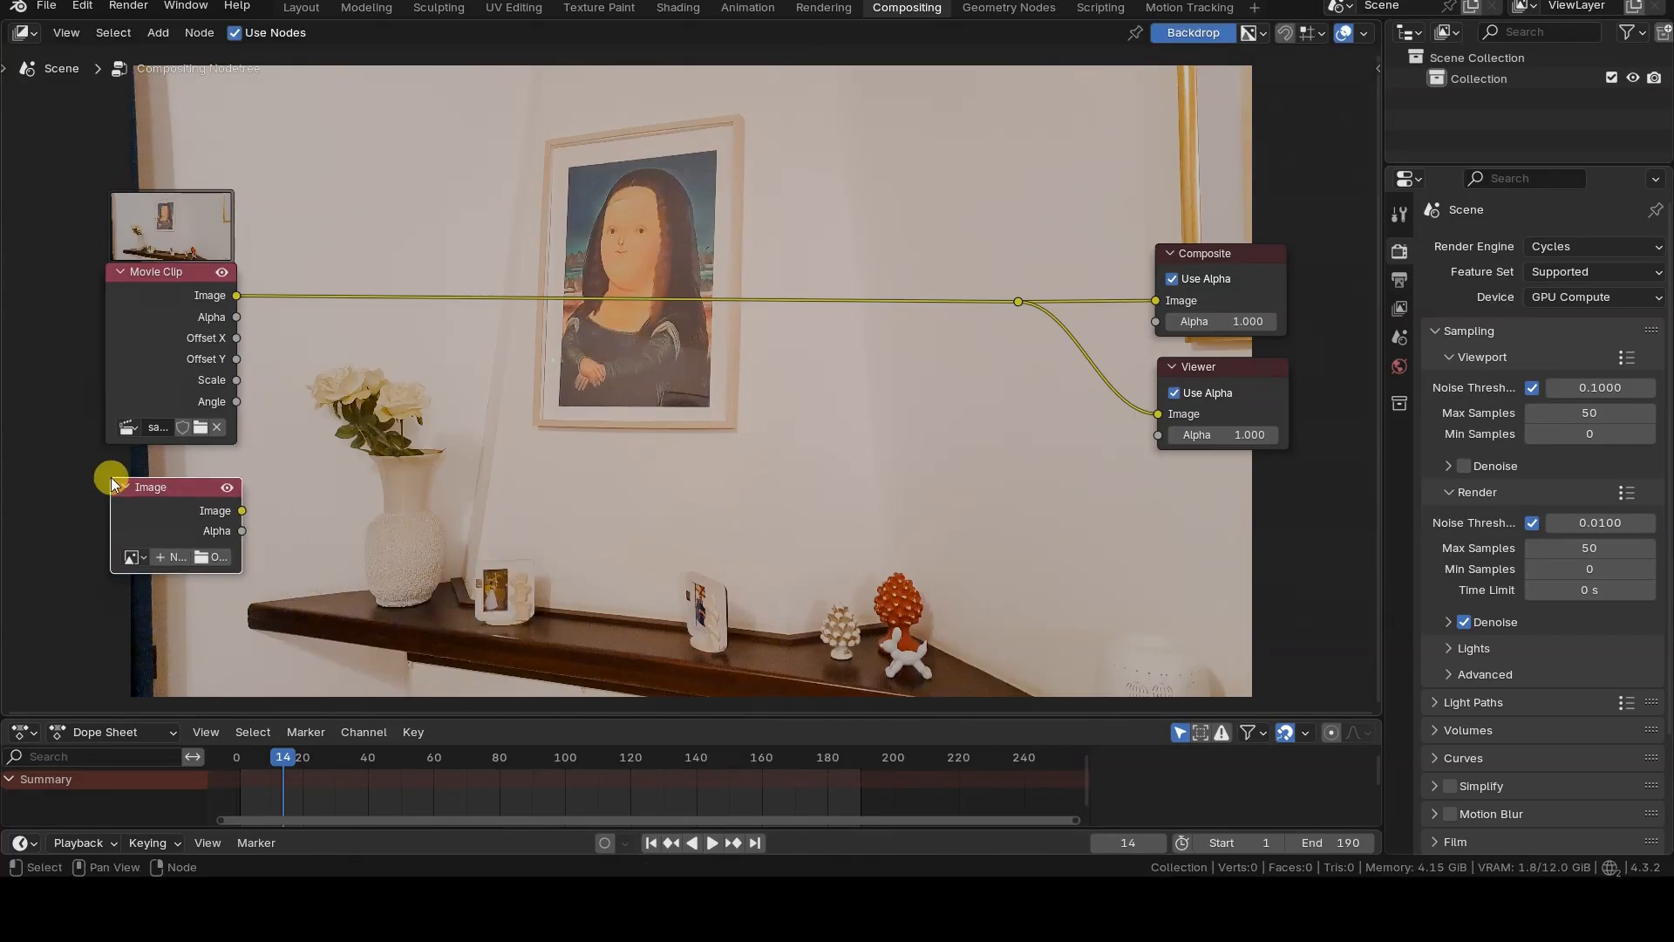
pyautogui.click(131, 556)
pyautogui.click(222, 575)
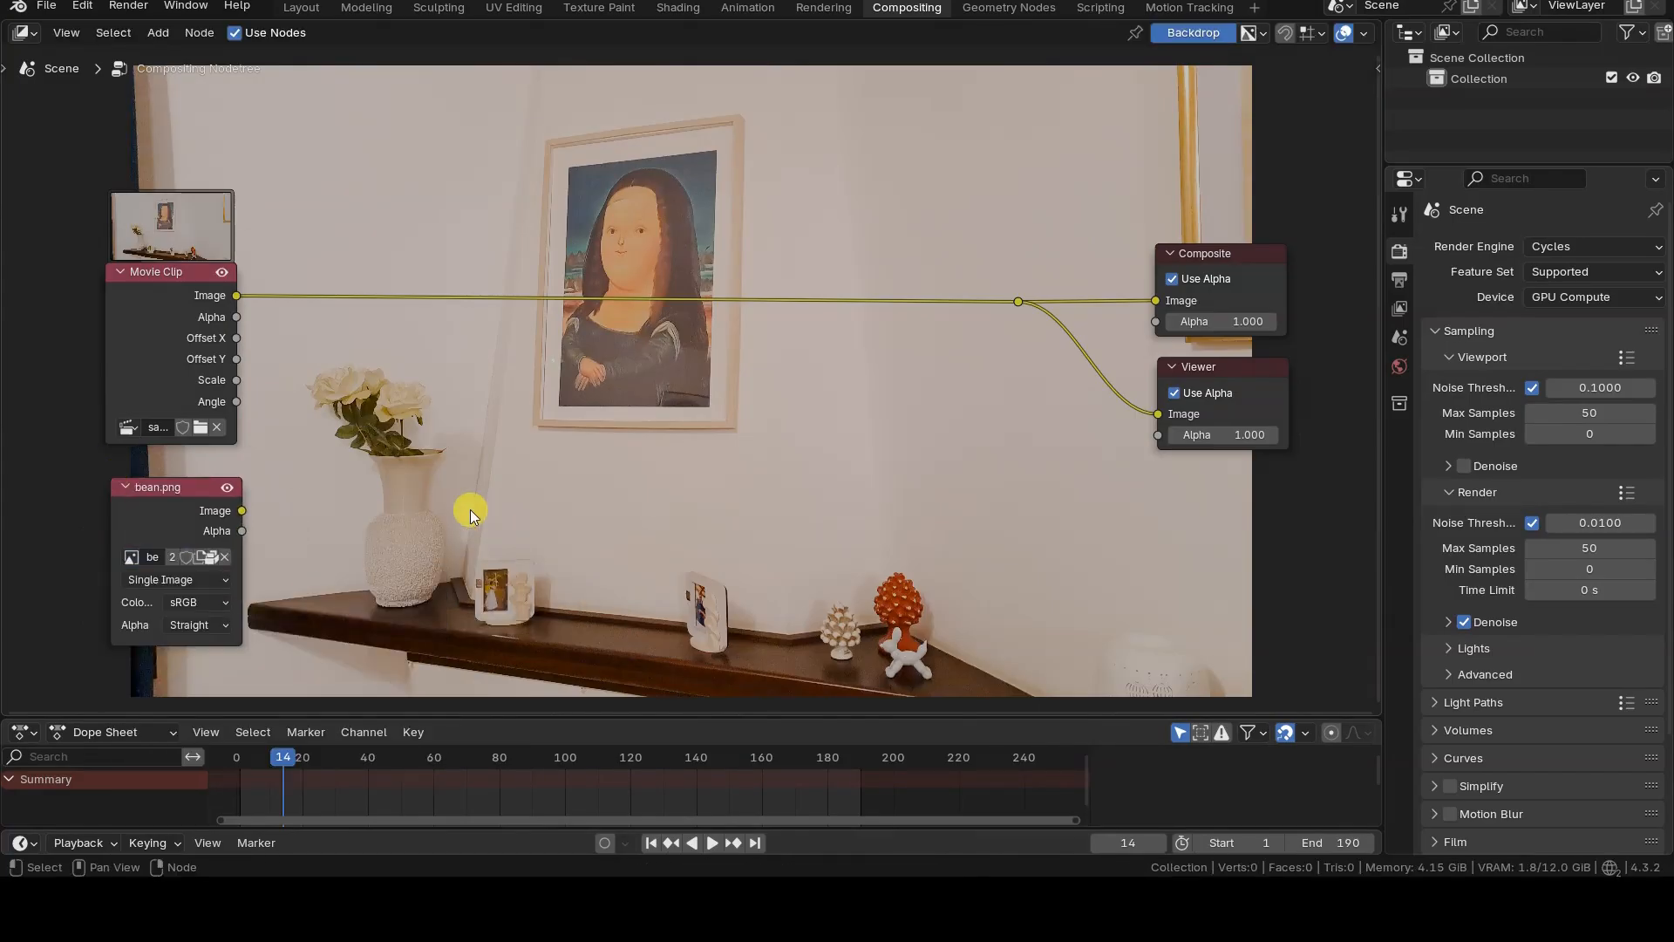
# Add a Plane Track Deform node beside the bean.png image node.
pyautogui.hotkey('shift', 'a')
pyautogui.write('plane')
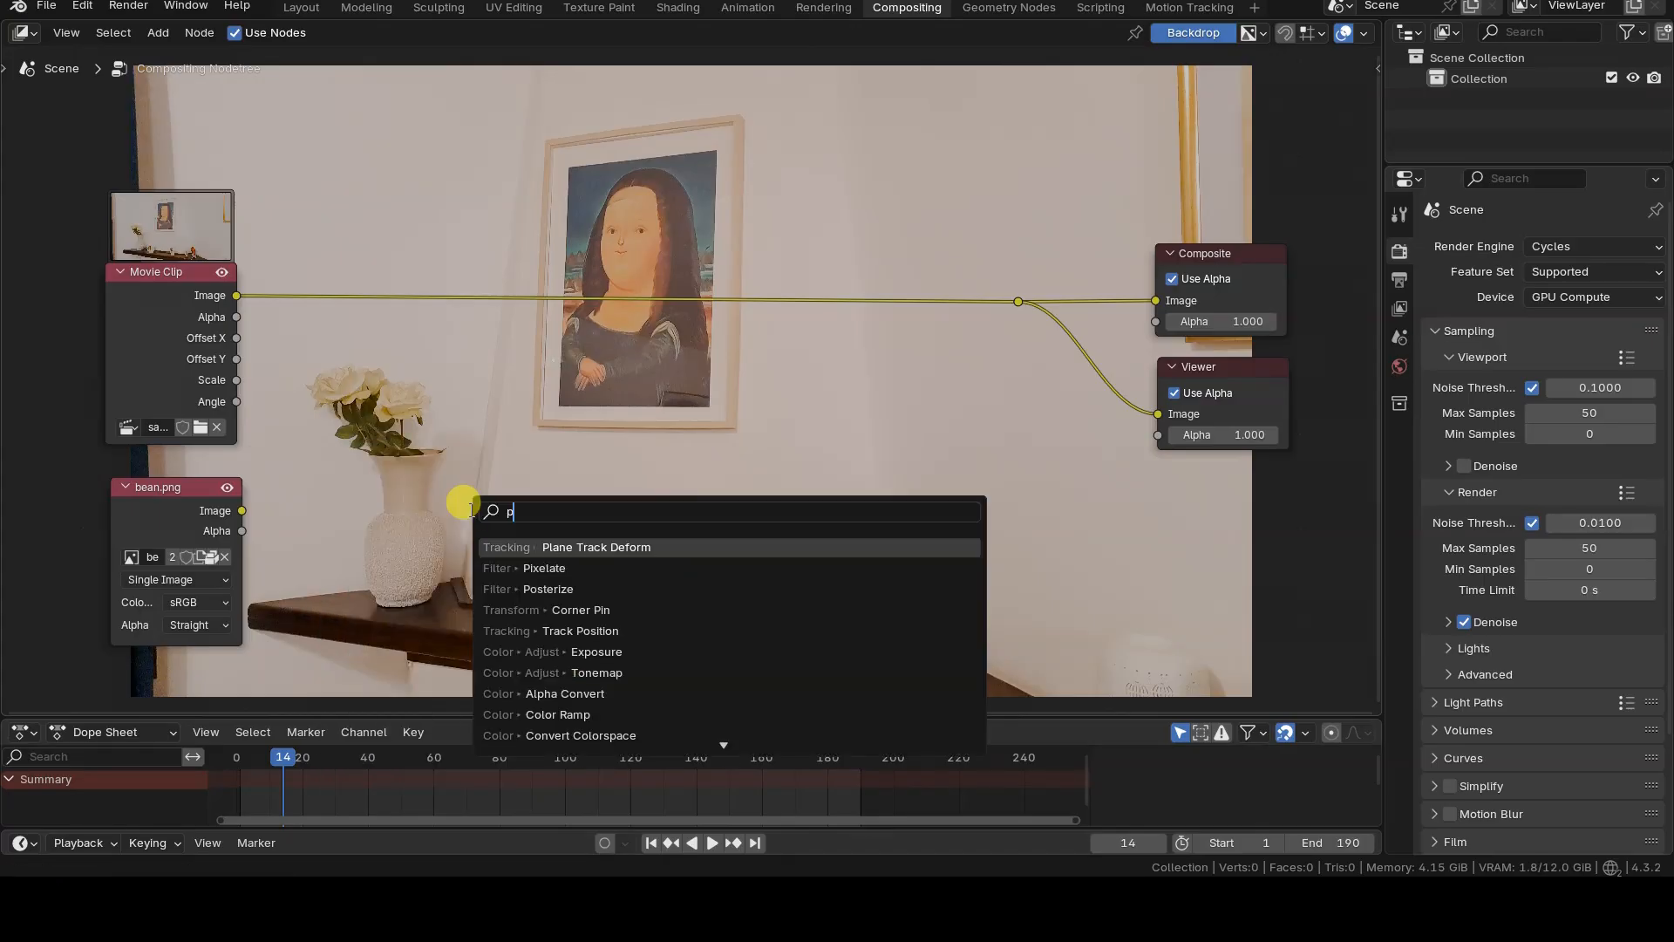
pyautogui.click(652, 546)
pyautogui.click(338, 476)
# Select the Composite and Viewer nodes together with the reroute and reposition them.
pyautogui.scroll(1, 469, 515)
pyautogui.scroll(1, 470, 509)
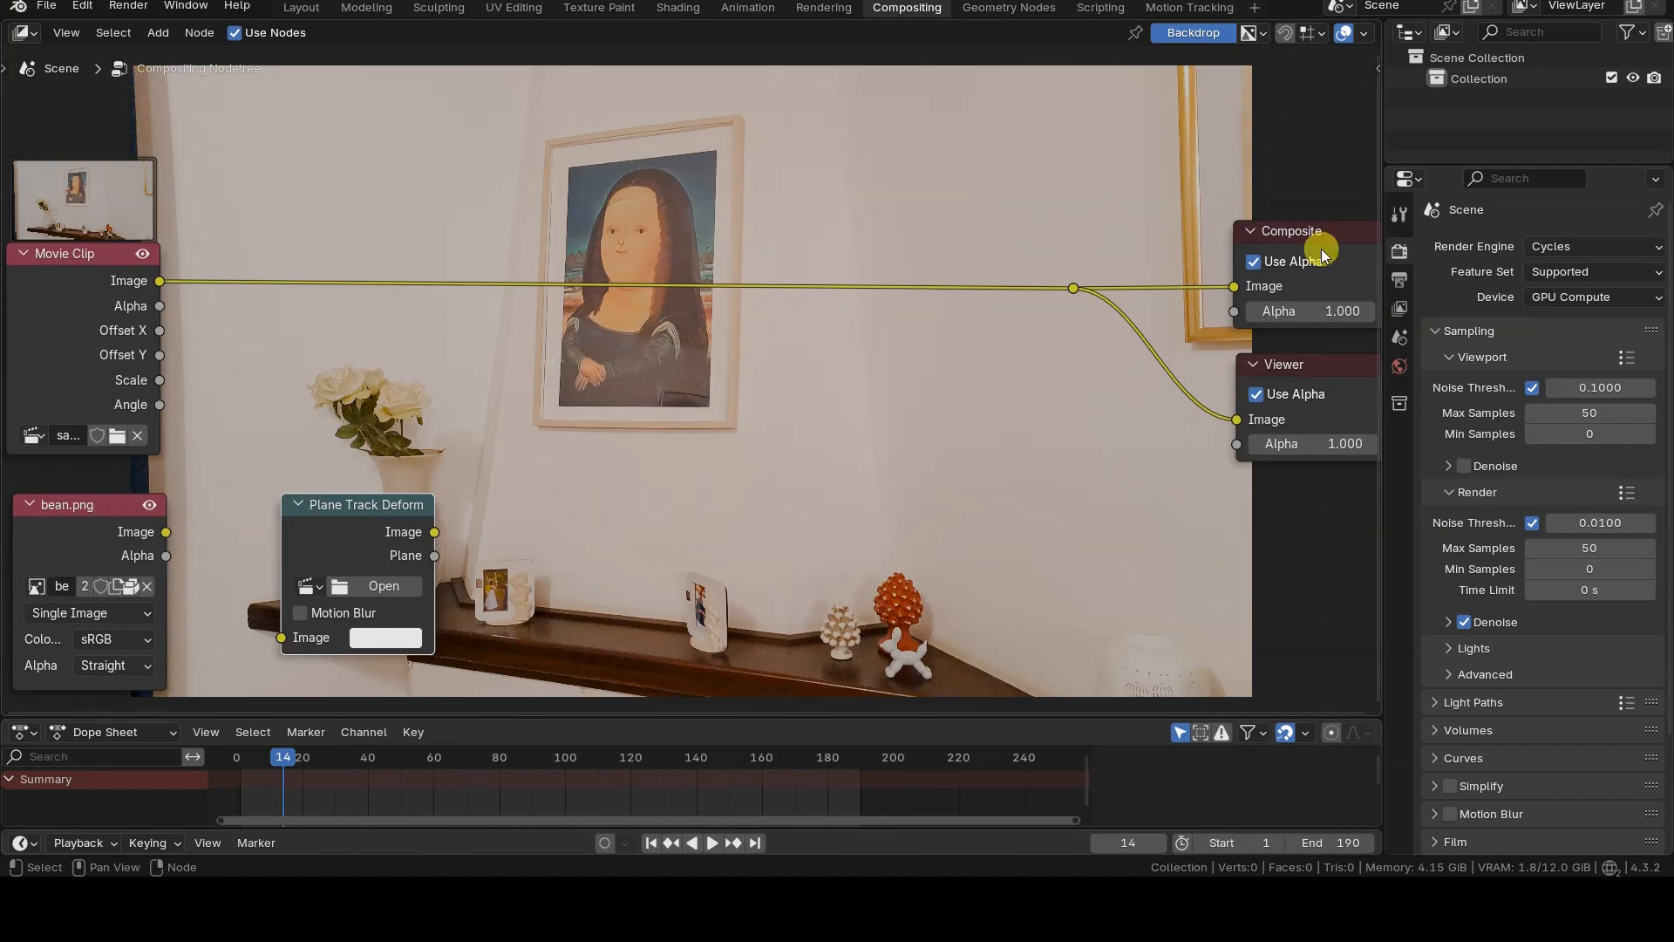
pyautogui.moveTo(1123, 185); pyautogui.dragTo(1312, 554)
pyautogui.press('g')
pyautogui.click(1166, 529)
# Connect bean.png's Image output to Plane Track Deform, and its Image output to the reroute feeding Composite and Viewer.
pyautogui.moveTo(726, 486); pyautogui.dragTo(759, 480, button='middle')
pyautogui.scroll(1, 692, 495)
pyautogui.moveTo(199, 531); pyautogui.dragTo(323, 645)
pyautogui.moveTo(489, 530); pyautogui.dragTo(1014, 259)
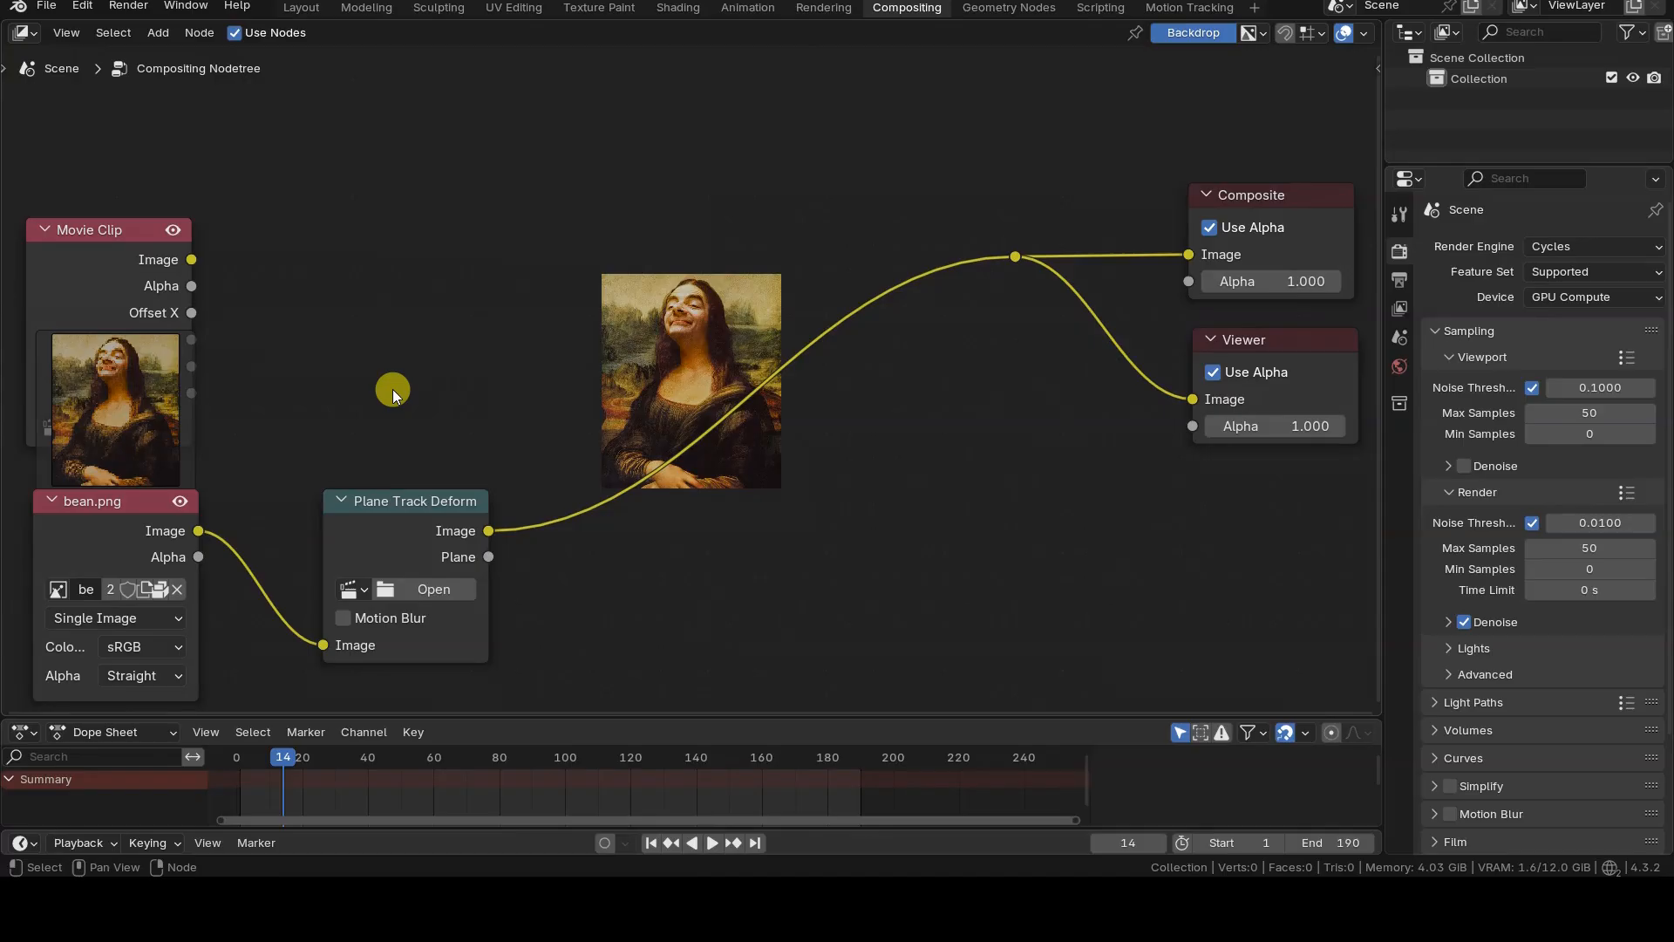
# Assign the salone-sopra-camino.mp4 clip to the Plane Track Deform node.
pyautogui.click(347, 587)
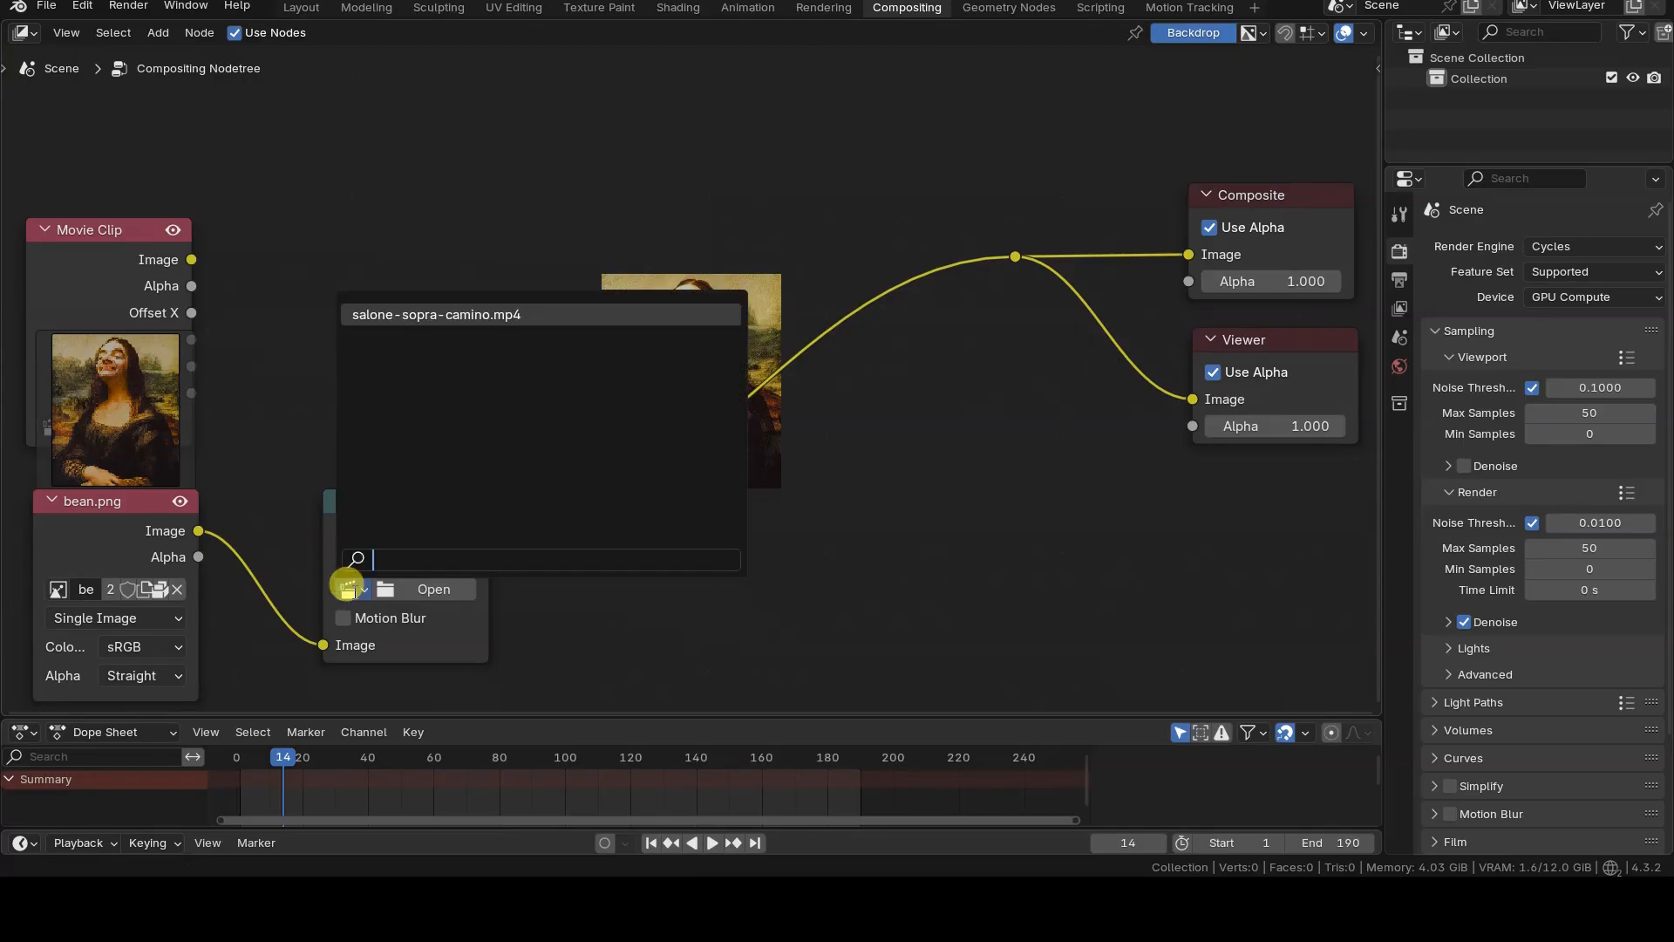
pyautogui.click(350, 588)
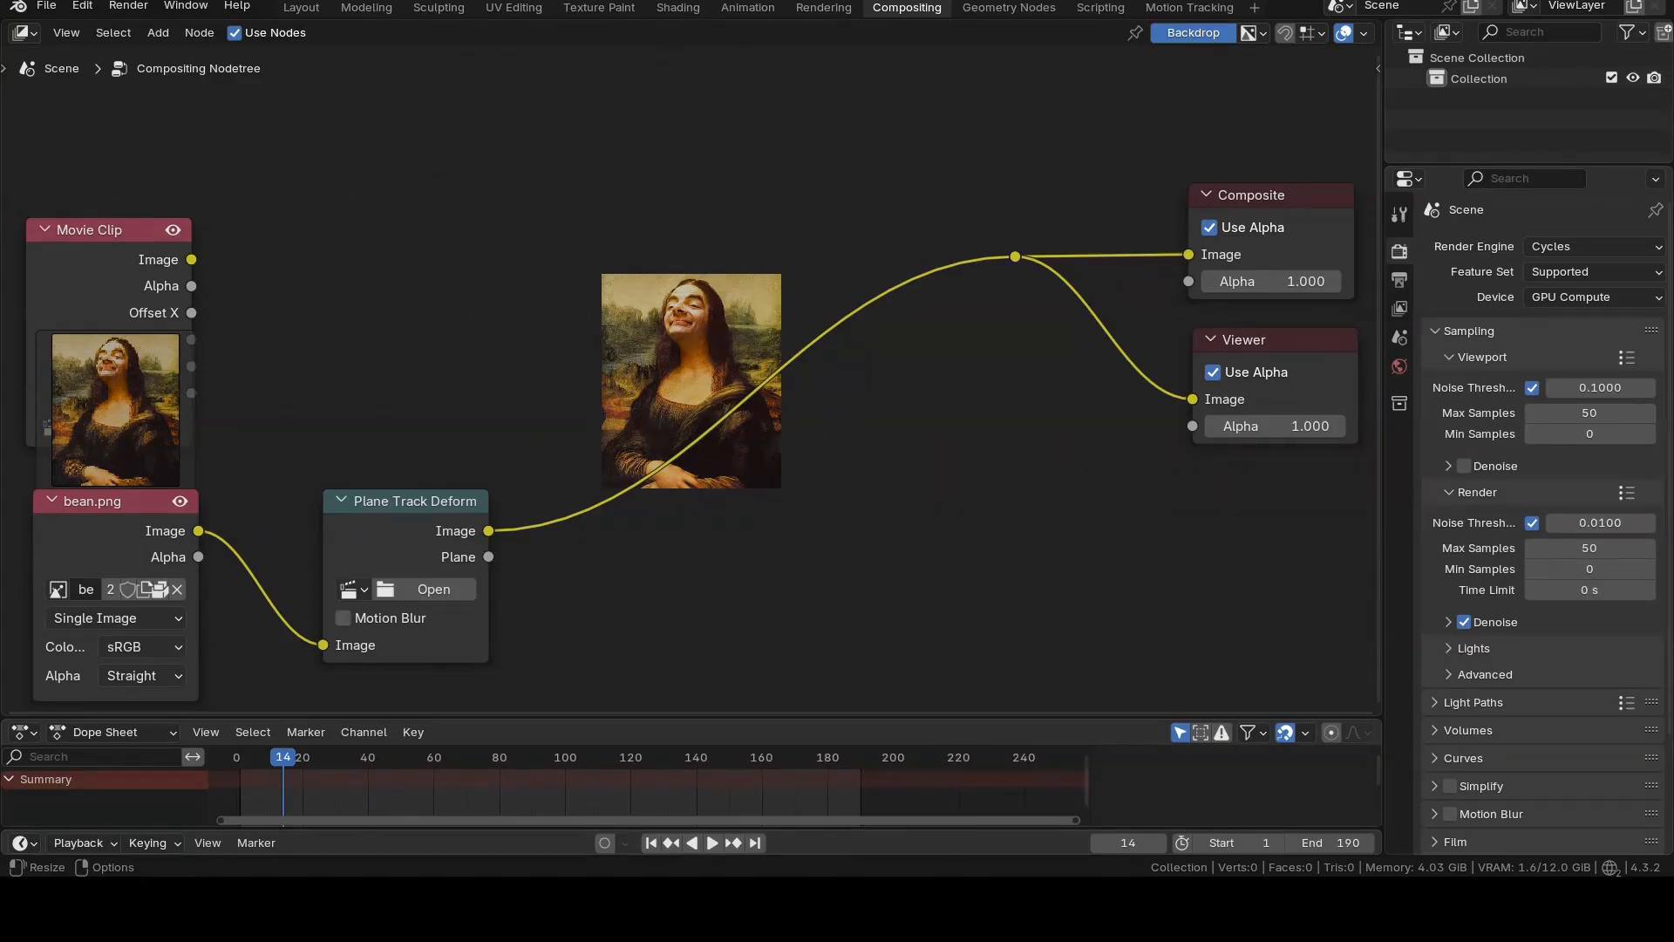
pyautogui.click(351, 586)
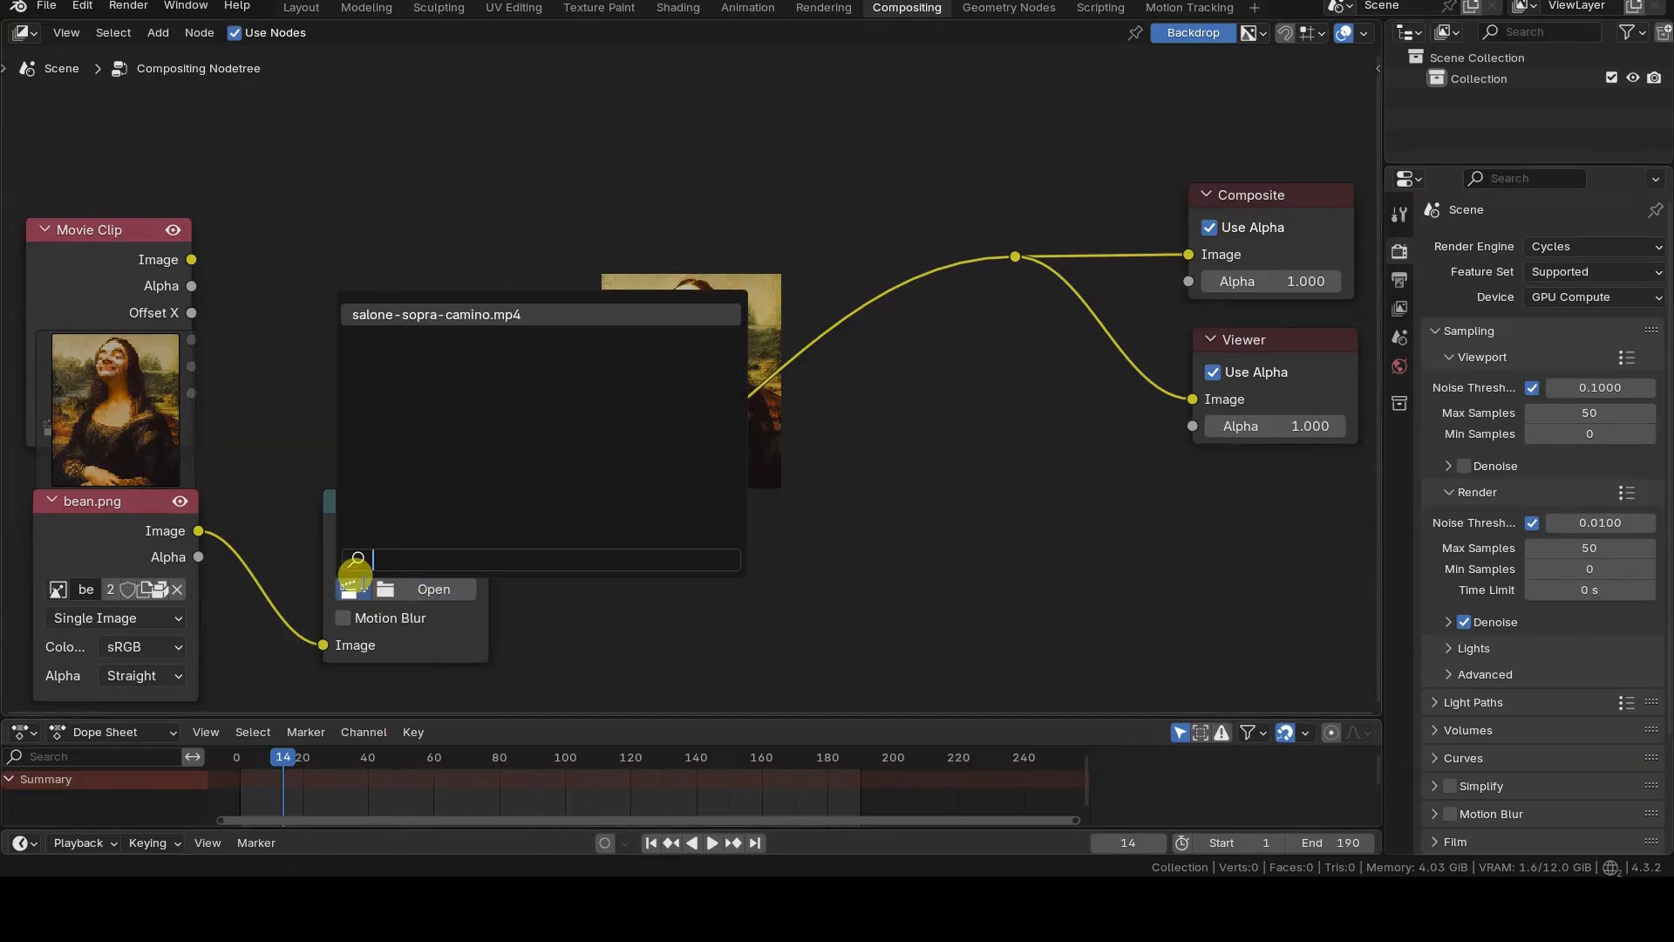
pyautogui.click(573, 314)
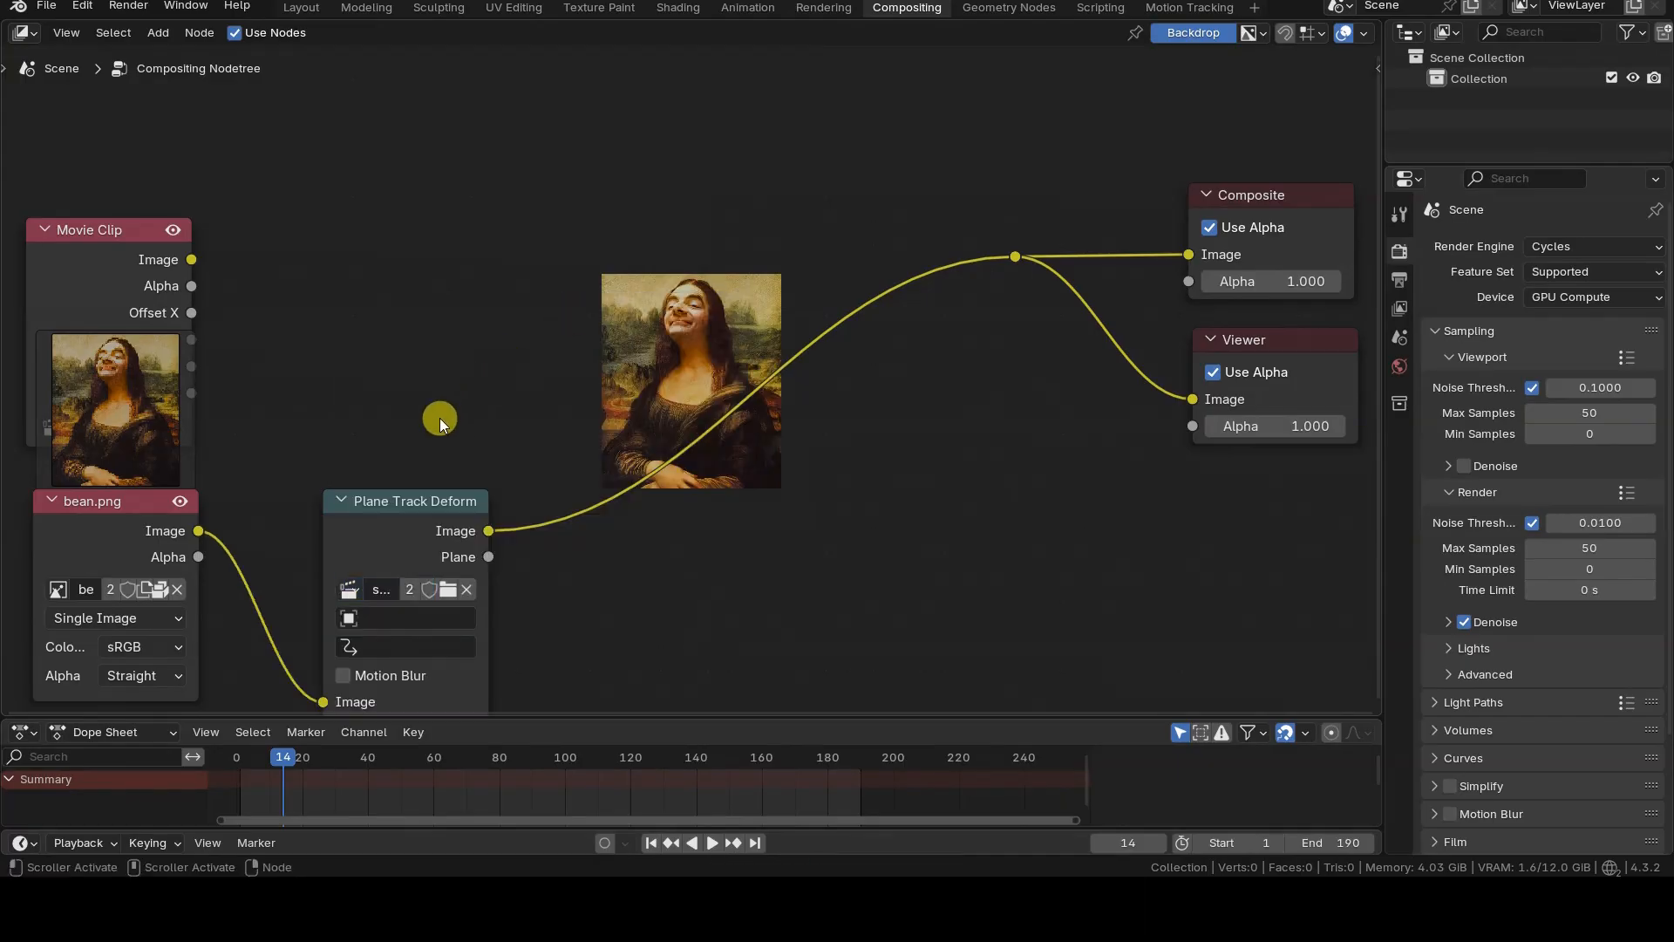
# Move the Plane Track Deform node slightly up, and set its tracking object to Camera and its track to Plane Track.
pyautogui.moveTo(395, 504); pyautogui.dragTo(362, 453)
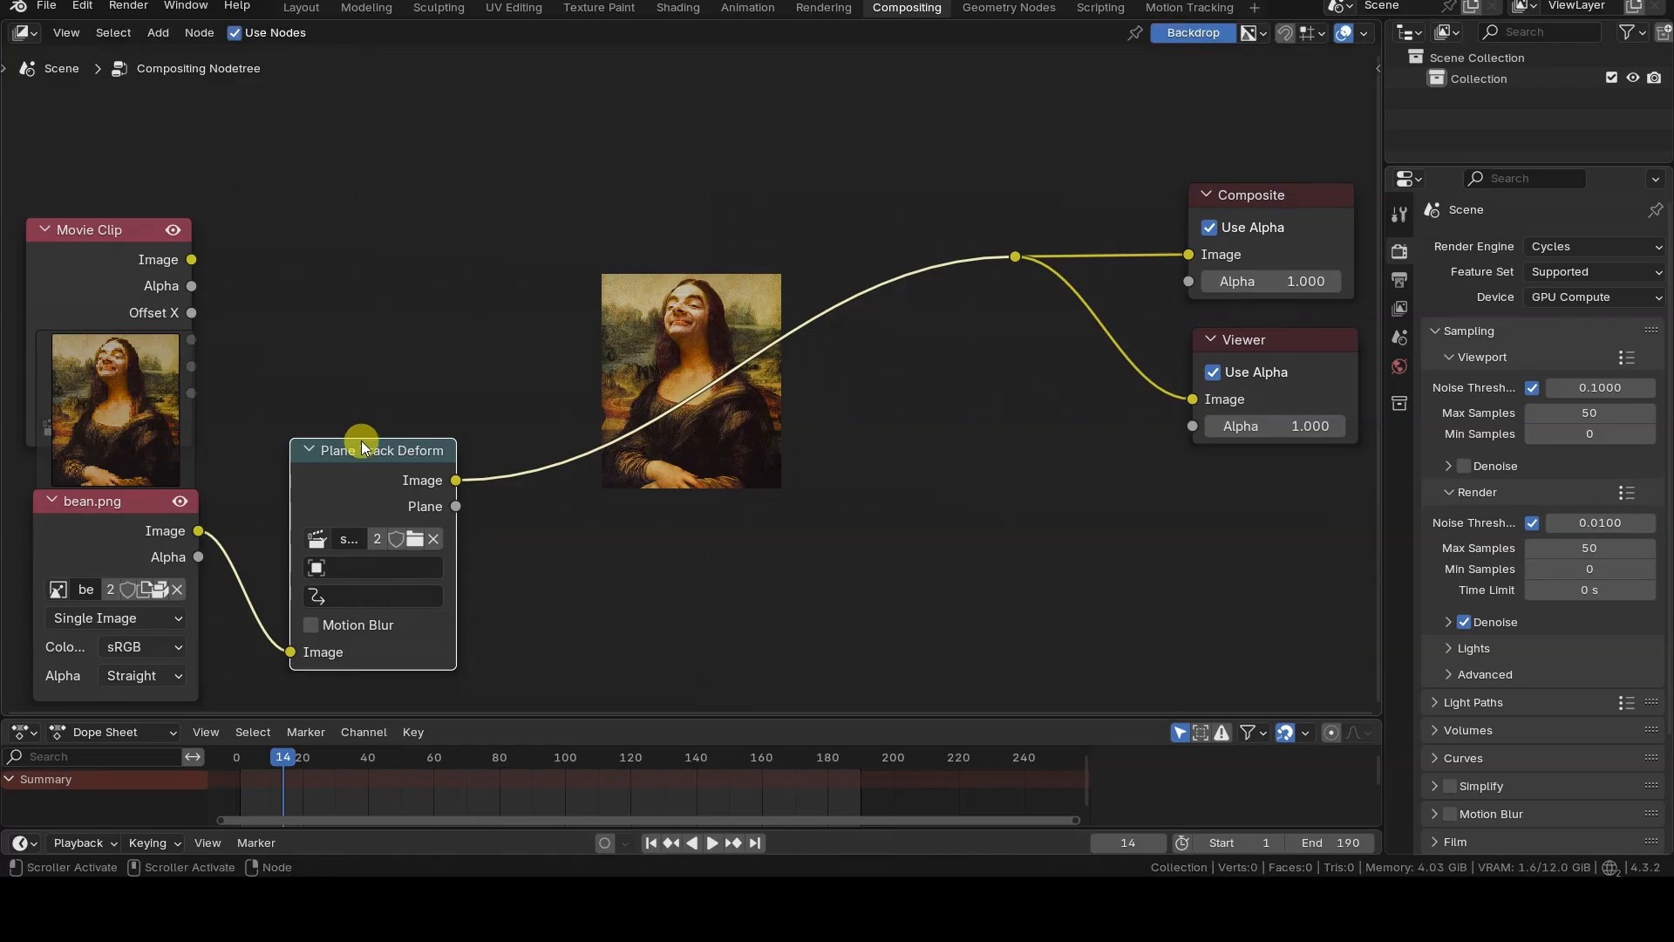
pyautogui.click(380, 565)
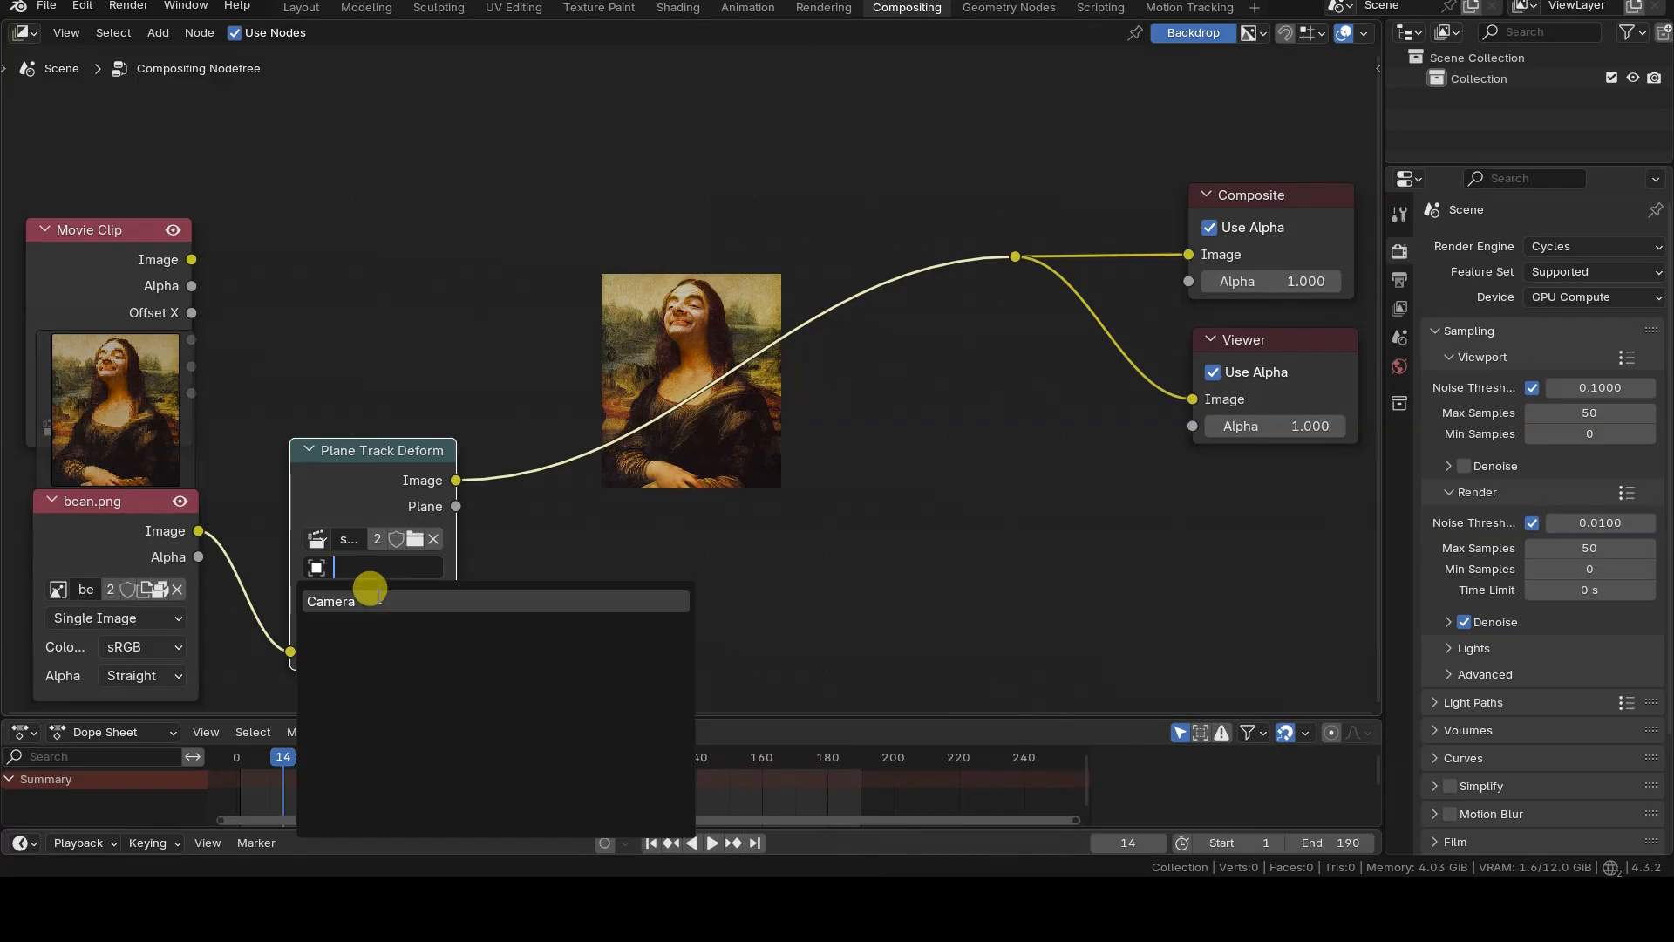
pyautogui.click(369, 598)
pyautogui.click(371, 593)
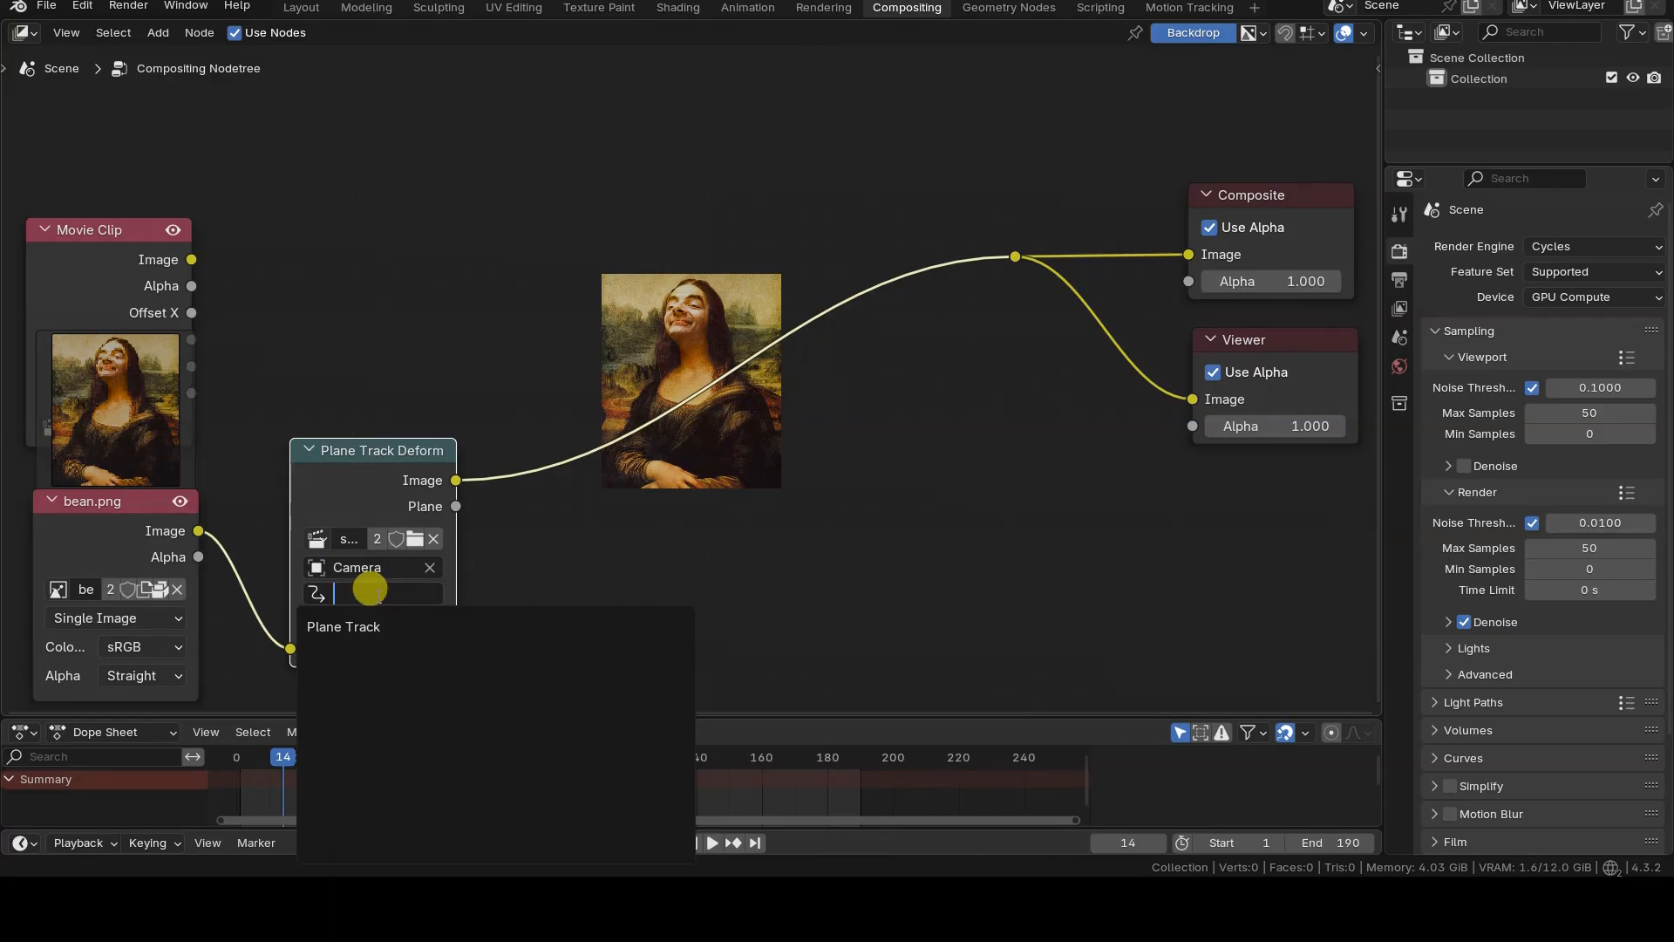
pyautogui.click(366, 626)
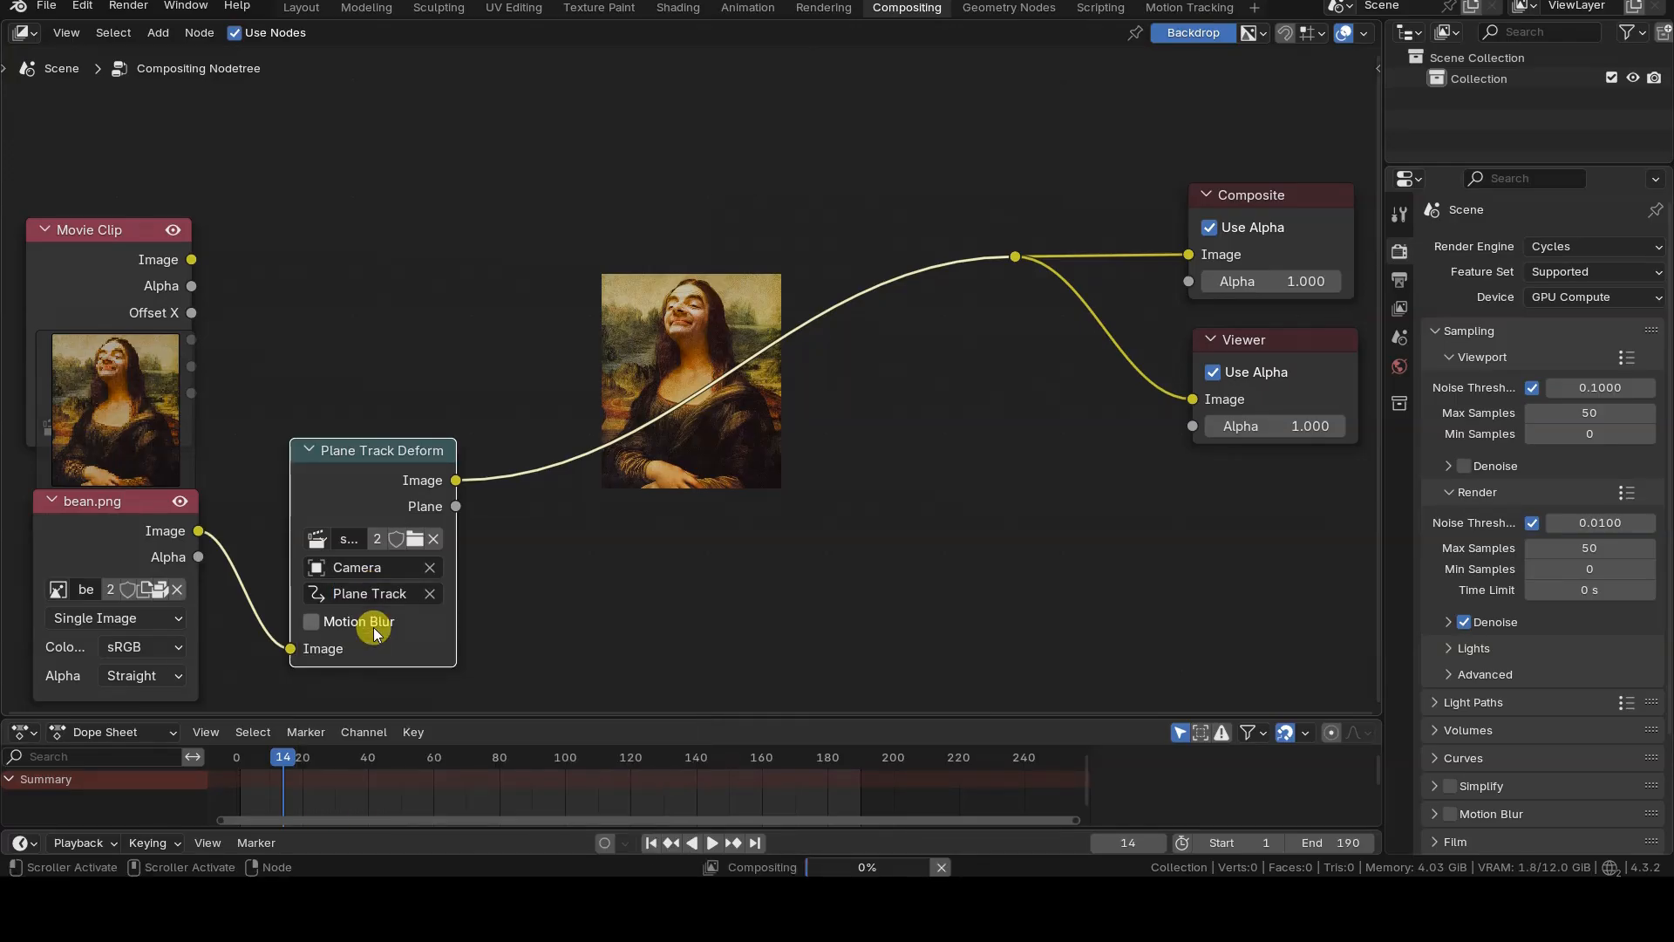
# Add an Alpha Over node on the link between Plane Track Deform and the reroute.
pyautogui.scroll(-3, 661, 349)
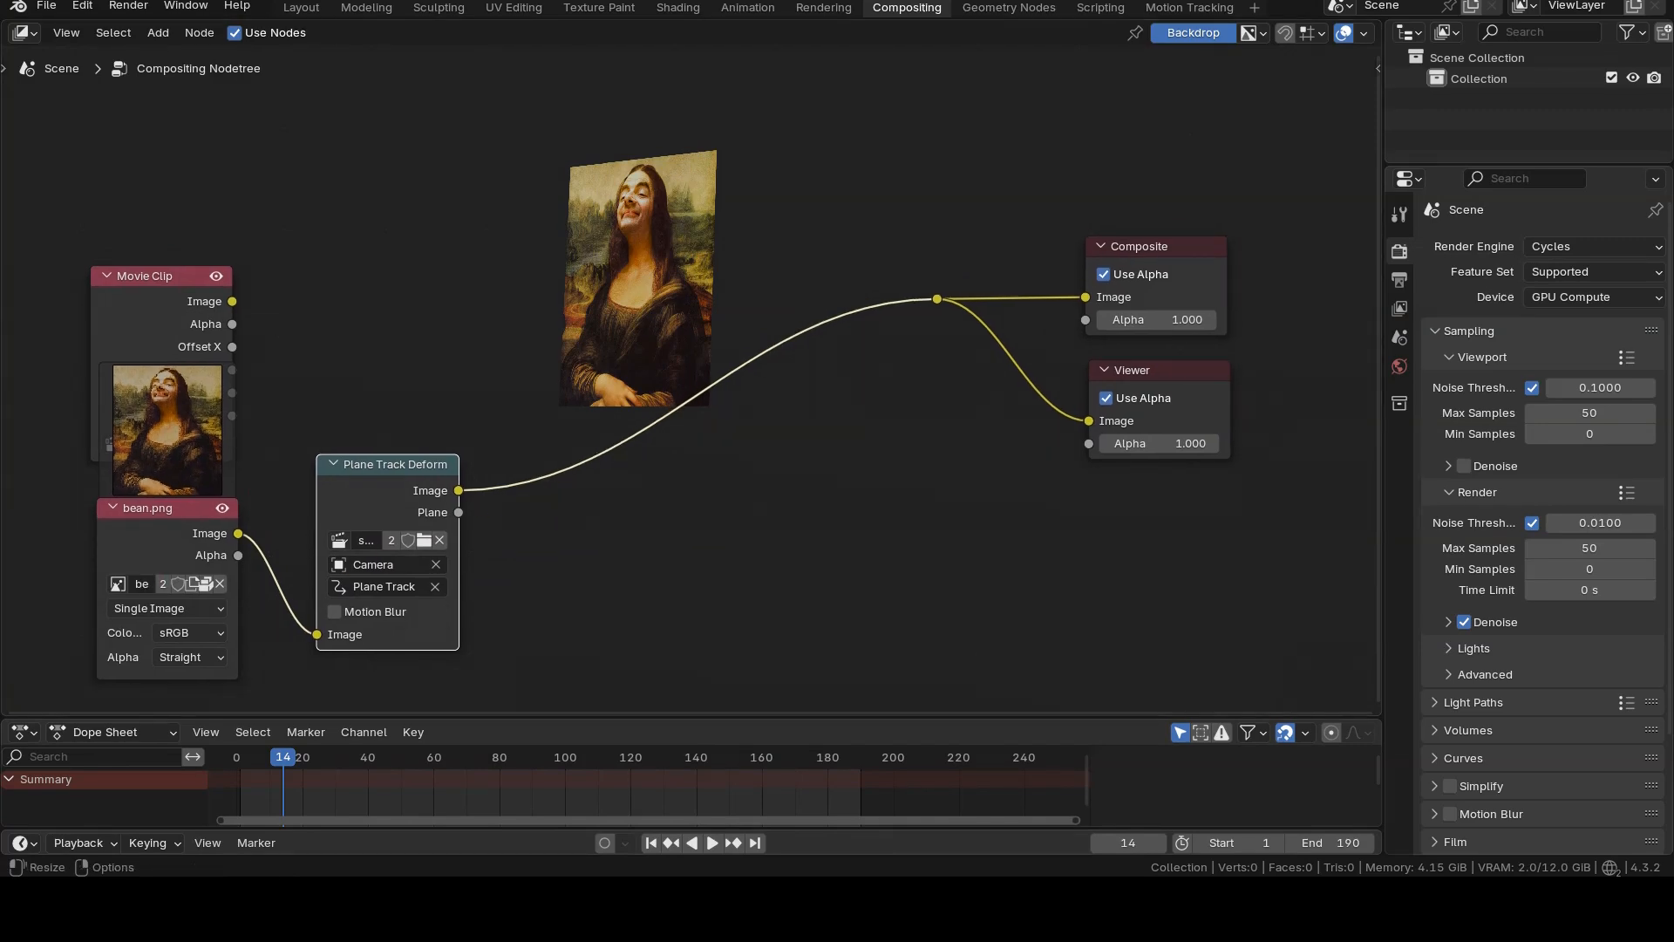
pyautogui.click(297, 317)
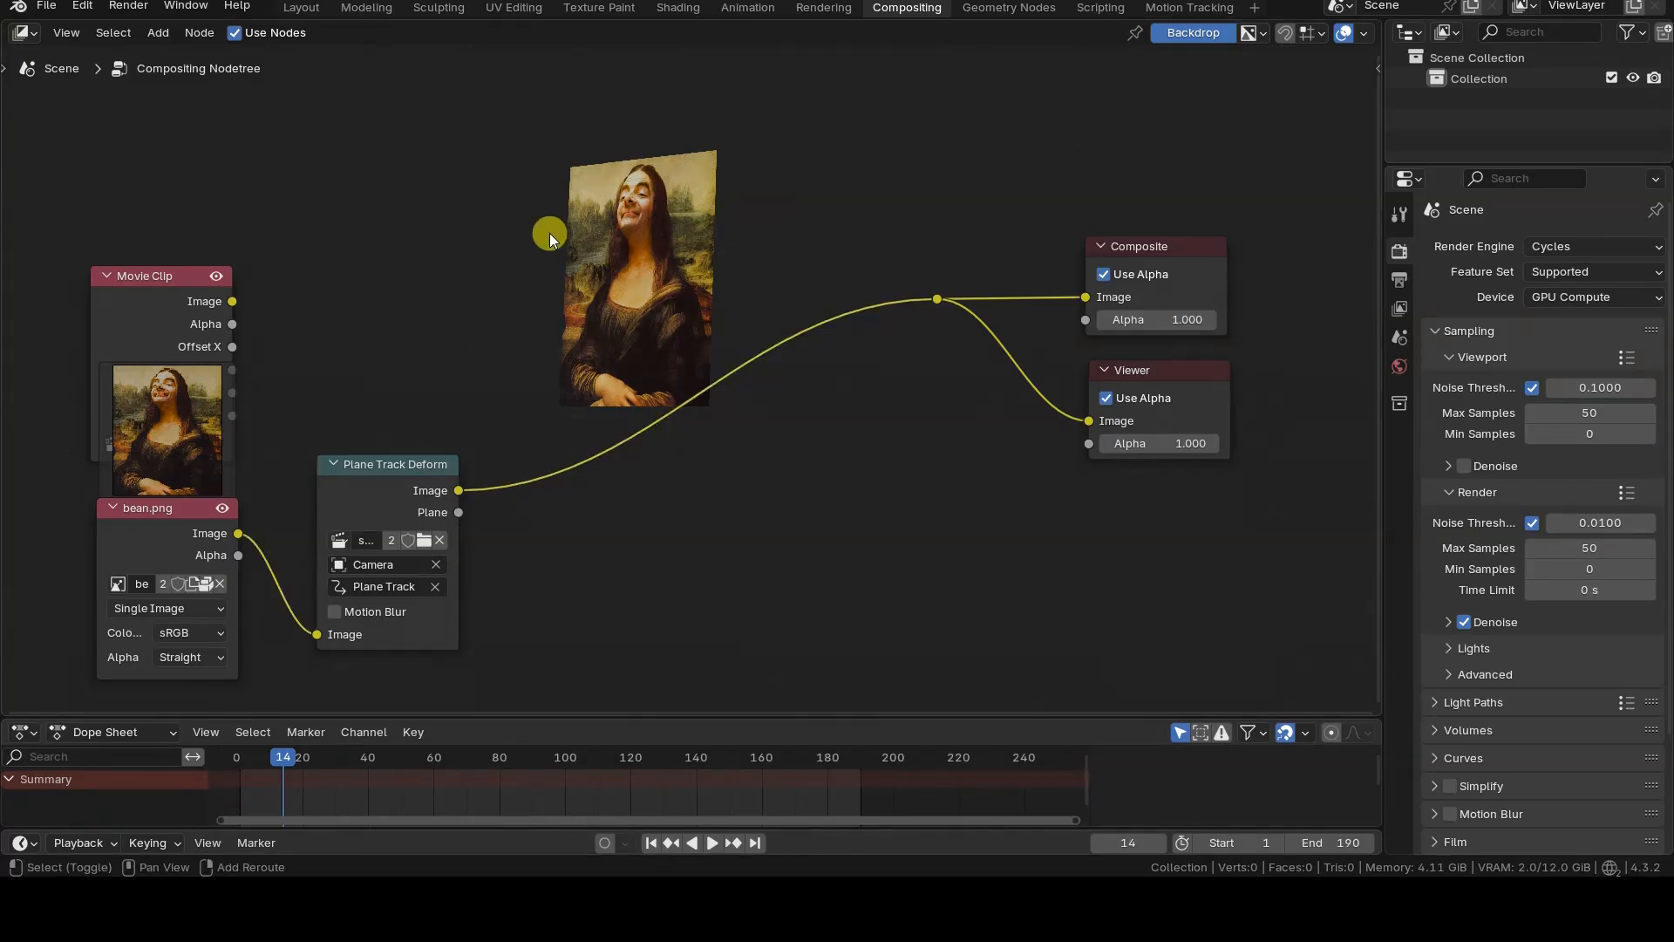
pyautogui.hotkey('shift', 'a')
pyautogui.write('alpha')
pyautogui.press('Down')
pyautogui.press('Return')
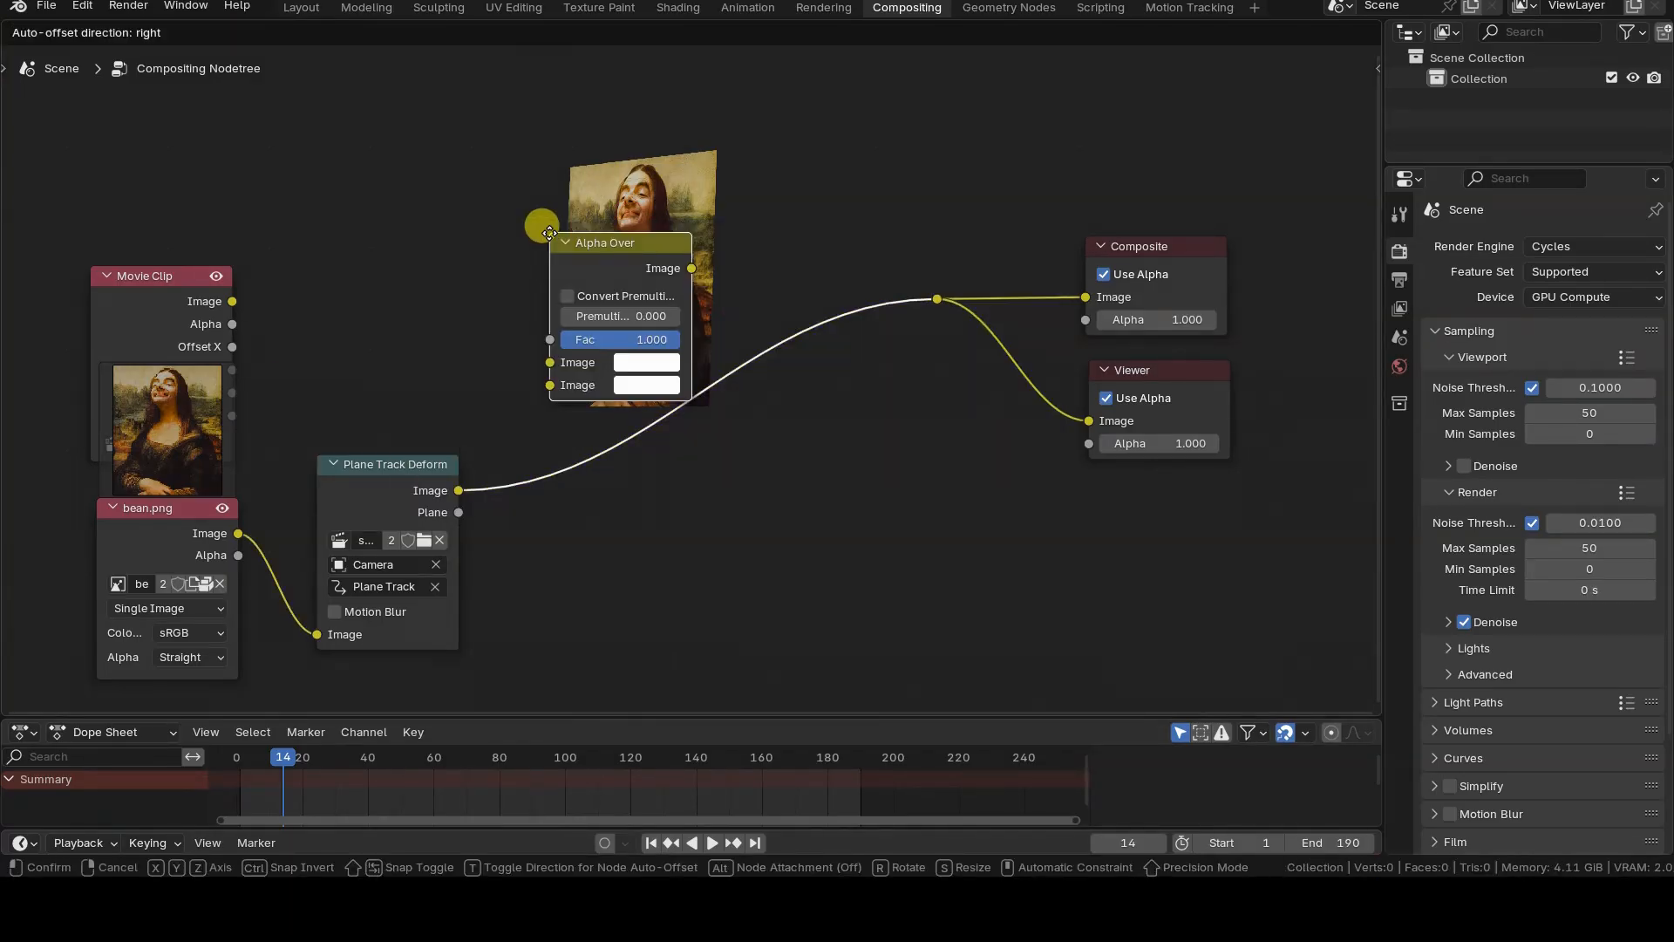
pyautogui.click(603, 299)
# Feed Movie Clip into Alpha Over's first Image input and Plane Track Deform into the second, and rearrange both processing nodes.
pyautogui.moveTo(609, 435); pyautogui.dragTo(613, 458)
pyautogui.moveTo(233, 300); pyautogui.dragTo(613, 434)
pyautogui.moveTo(691, 324); pyautogui.dragTo(740, 431)
pyautogui.moveTo(344, 463); pyautogui.dragTo(325, 502)
pyautogui.keyDown('ctrl'); pyautogui.hscroll(-1, 798, 772); pyautogui.keyUp('ctrl')
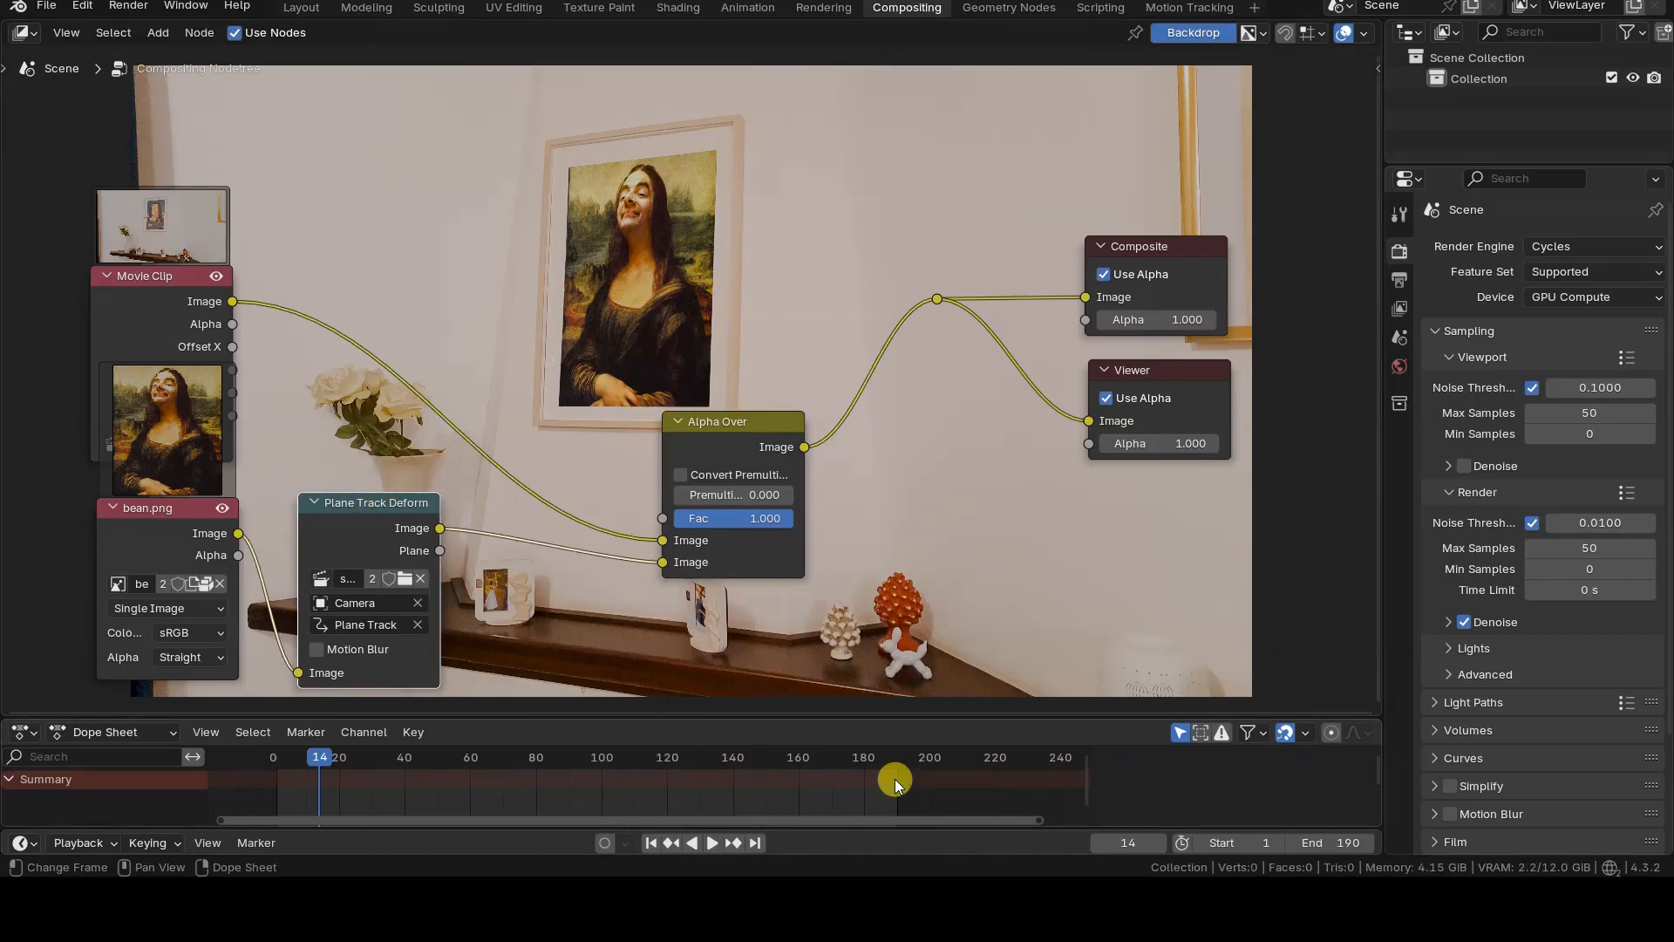
# Set the output resolution to 3840 × 2160 px.
pyautogui.click(1399, 279)
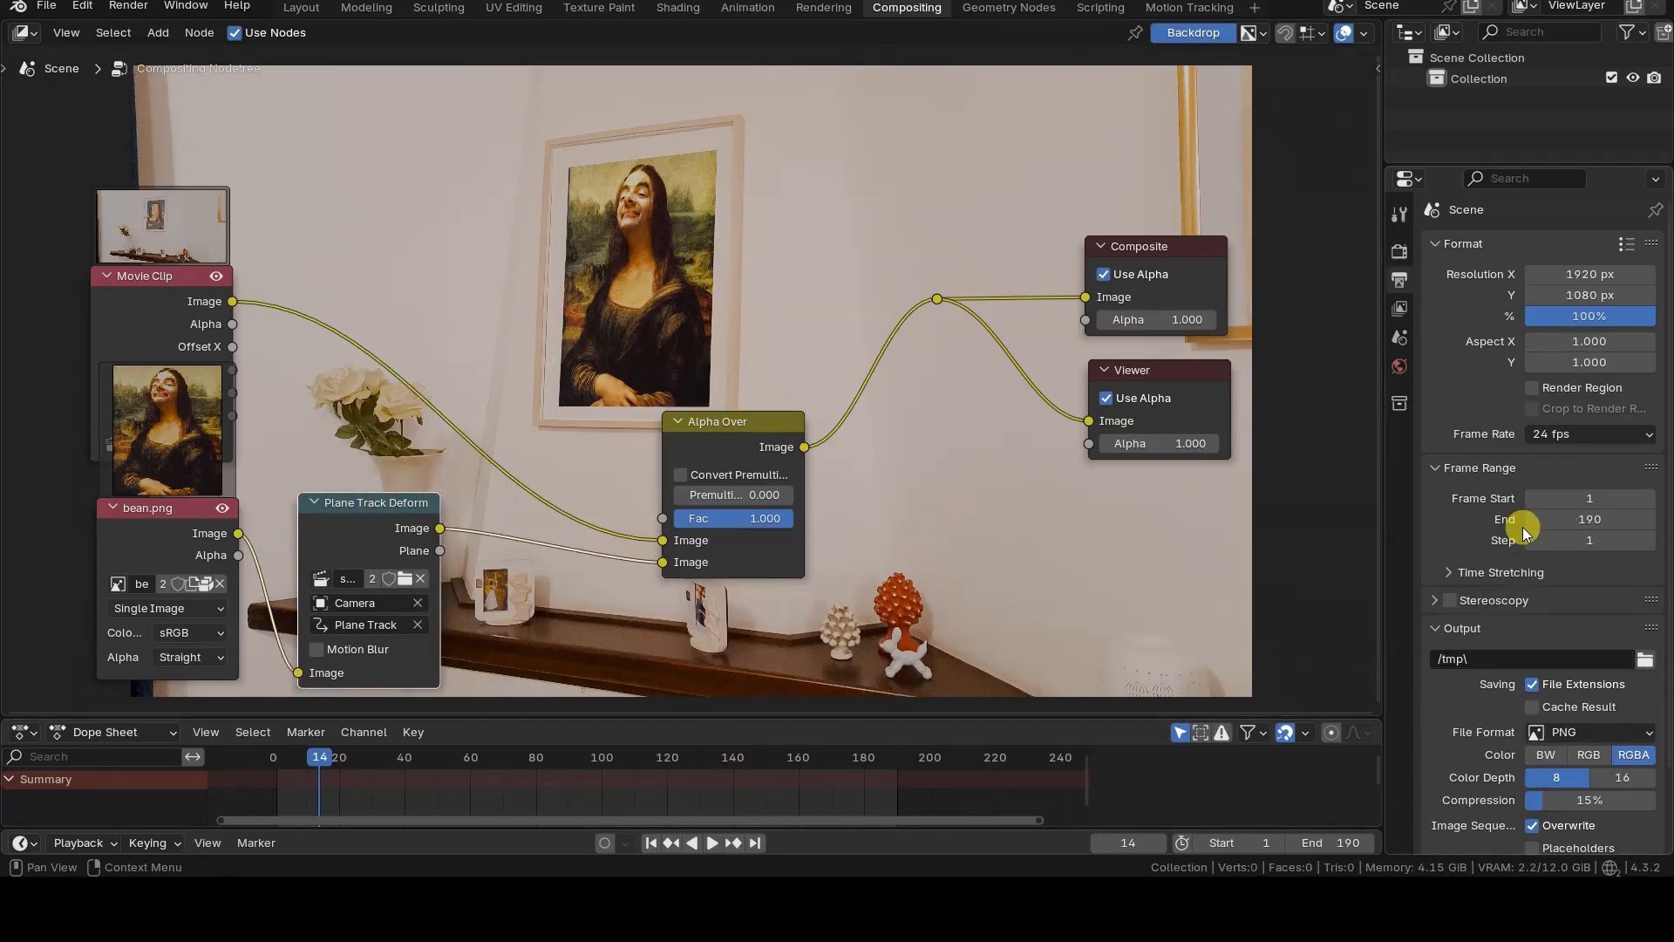
pyautogui.click(1565, 270)
pyautogui.write('3840')
pyautogui.press('Tab')
pyautogui.write('2160')
pyautogui.press('Return')
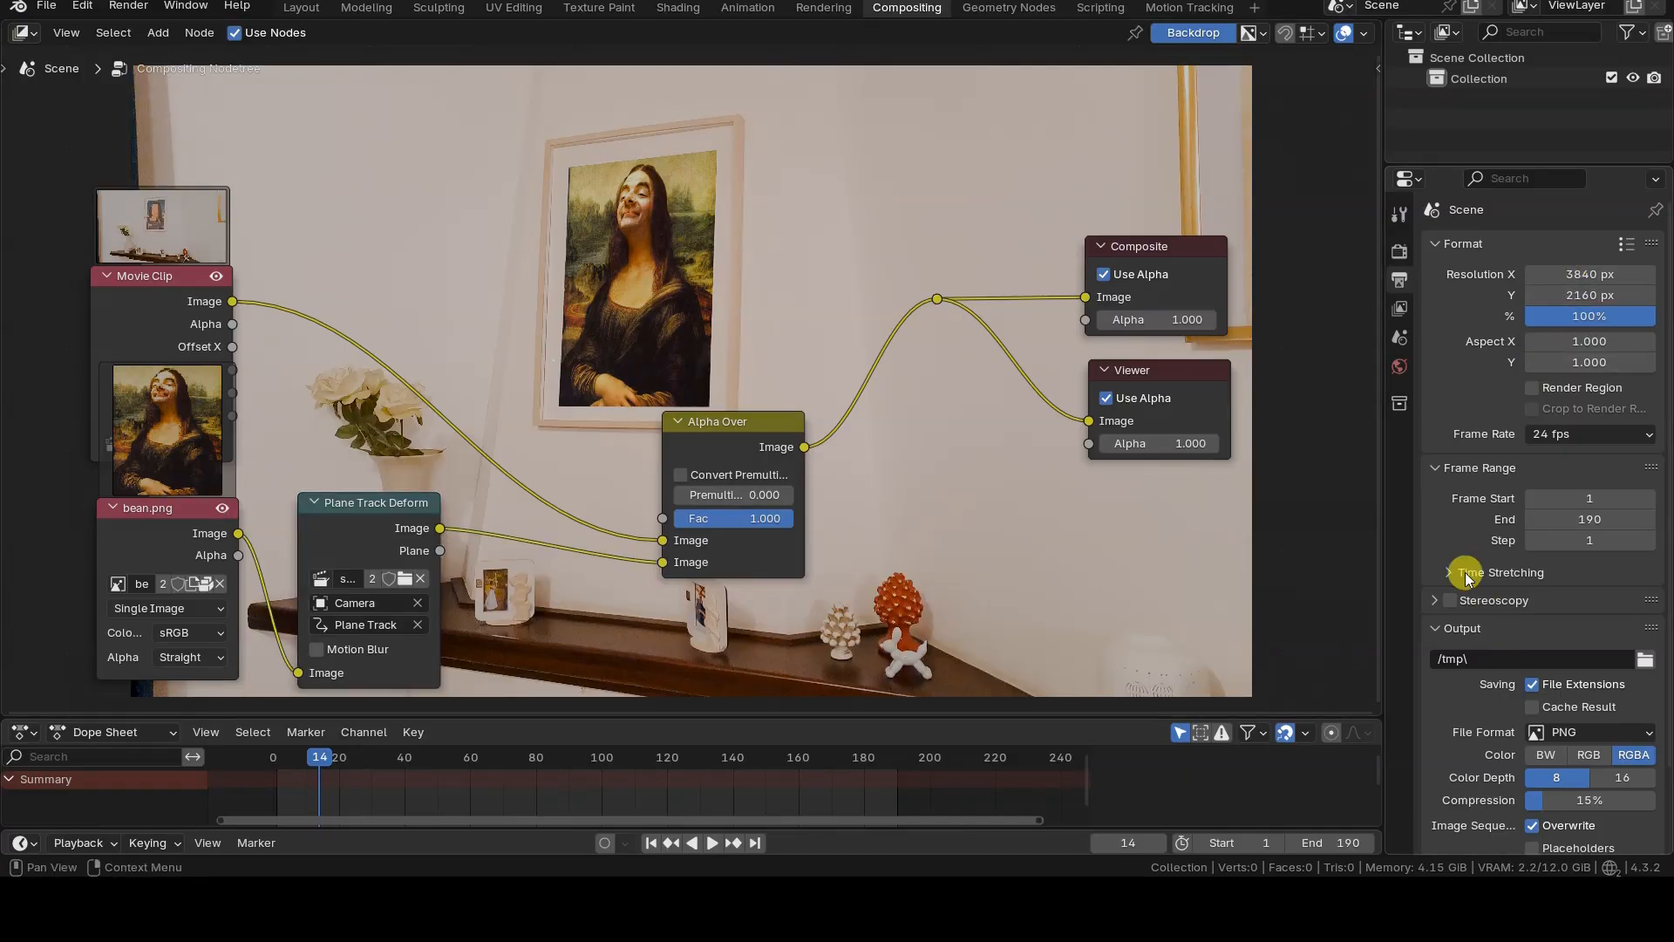
# Collapse the format and frame range settings, look through the output file formats, and open the rendering commands.
pyautogui.click(1437, 468)
pyautogui.click(1432, 243)
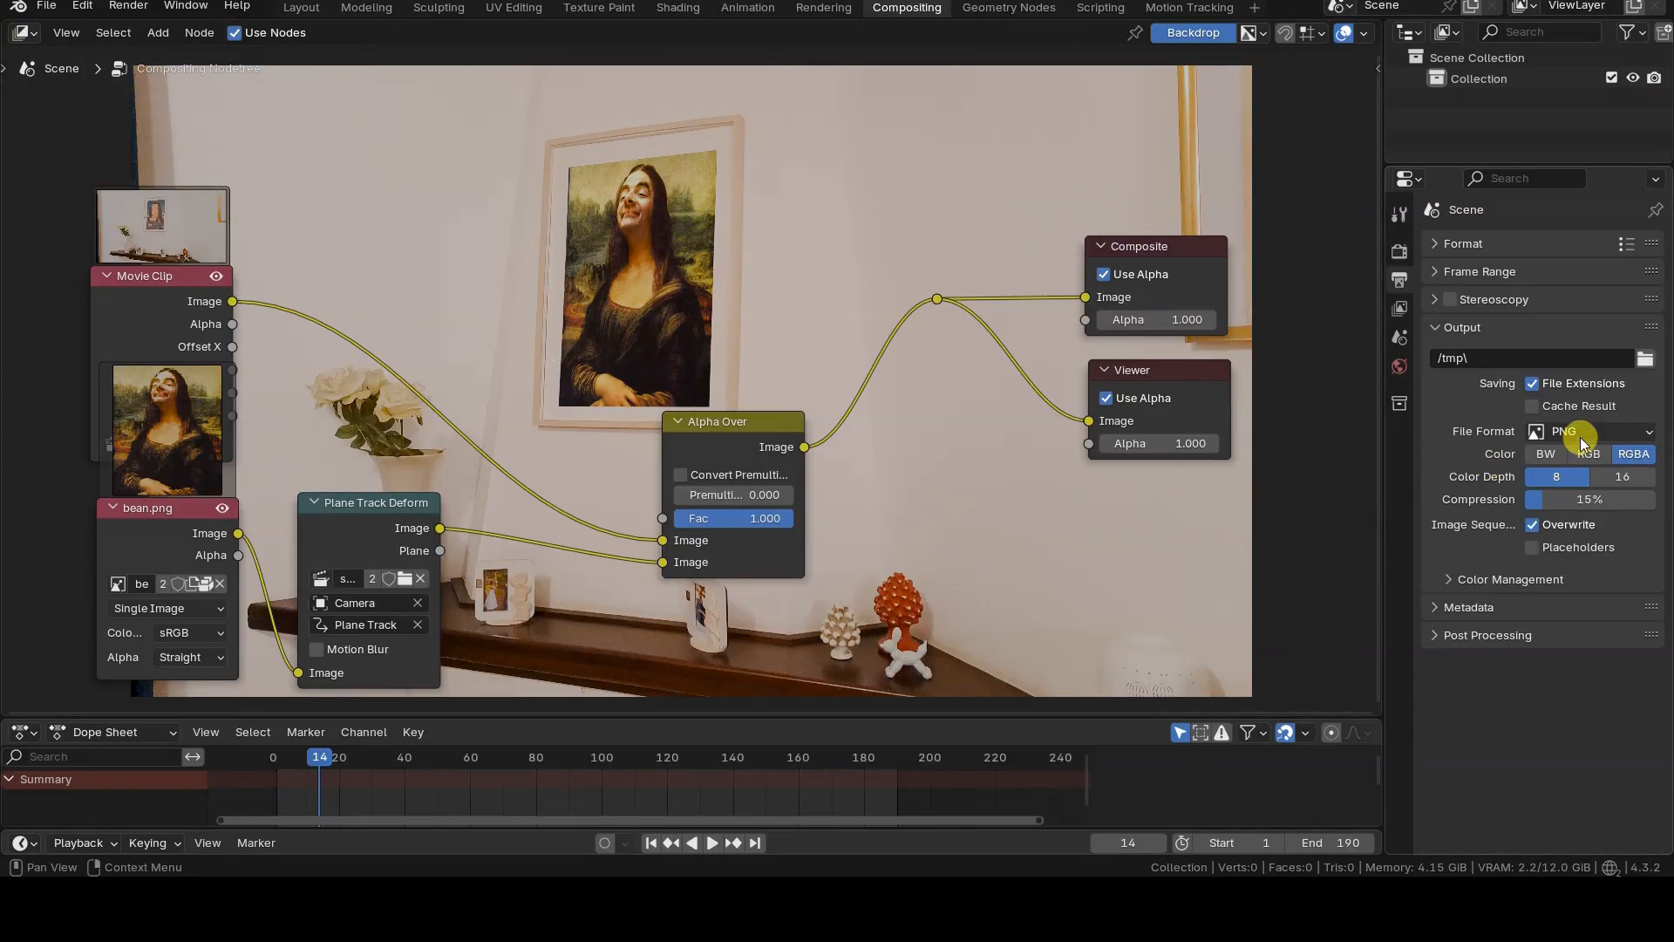
pyautogui.click(1594, 430)
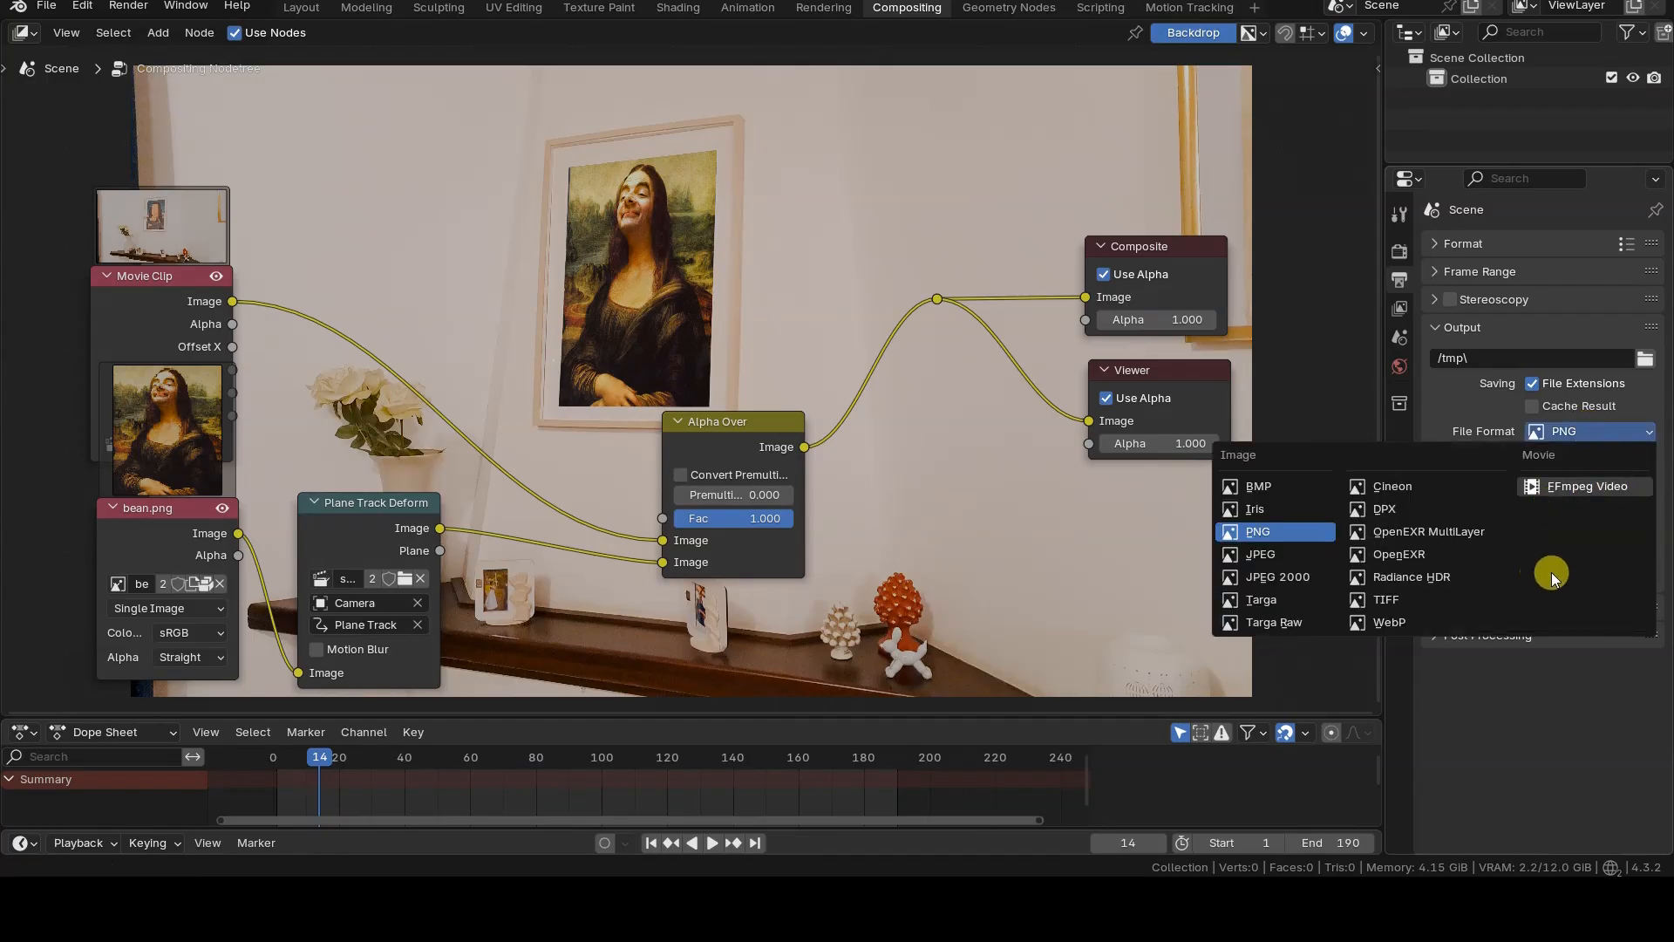
pyautogui.click(1510, 676)
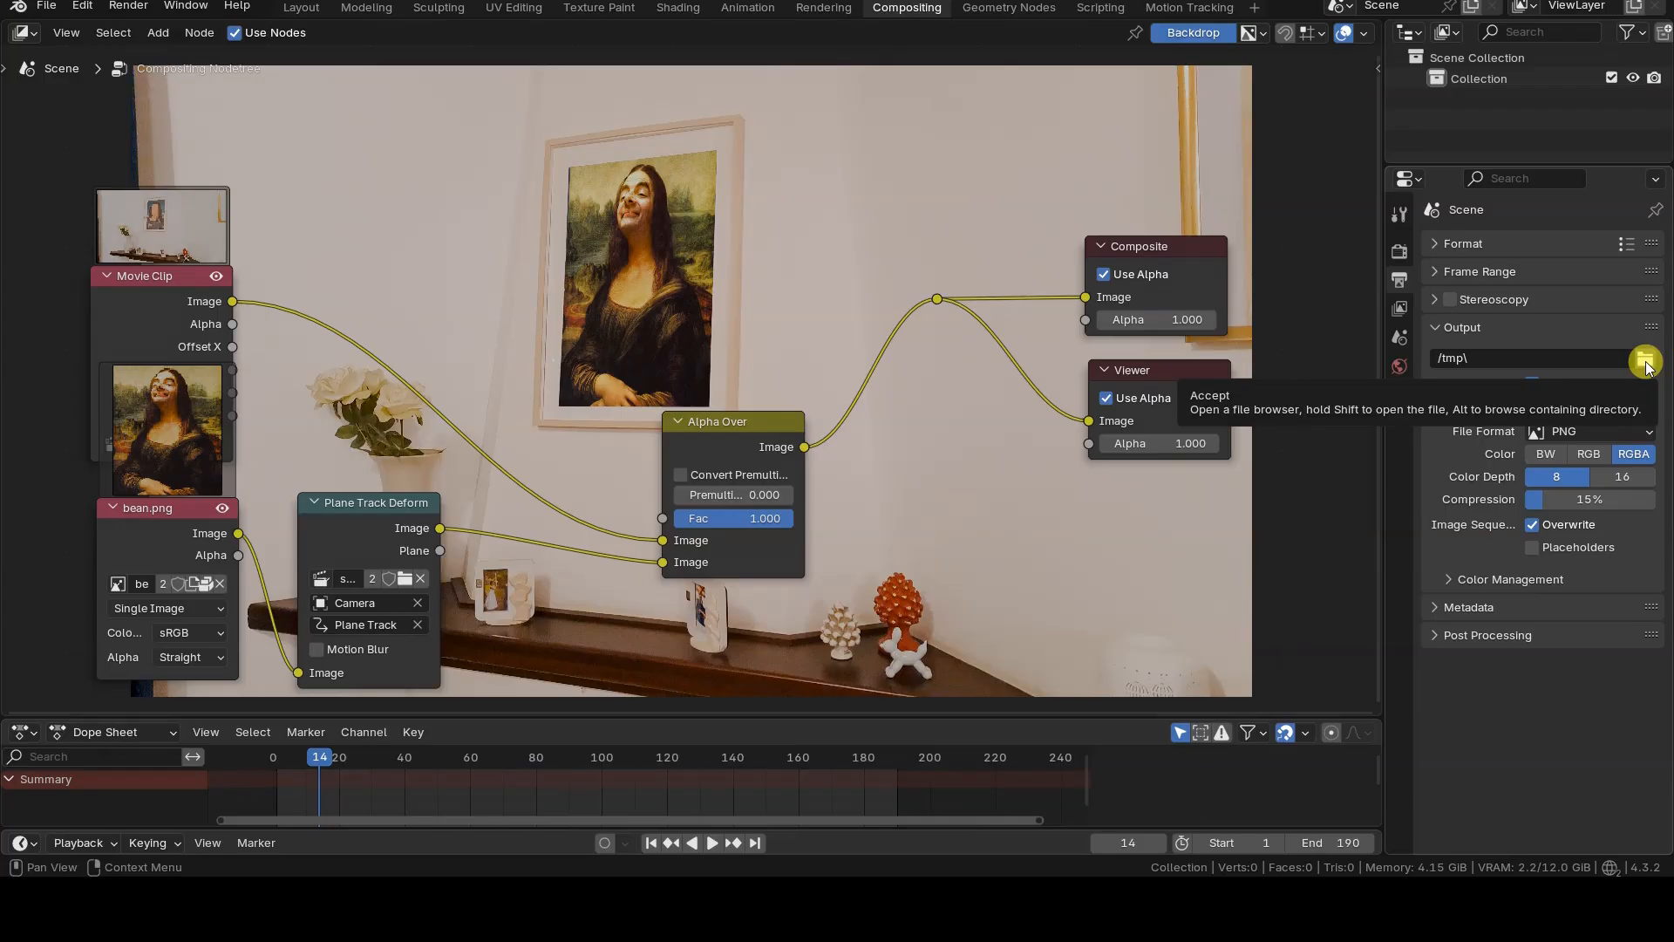
pyautogui.click(129, 6)
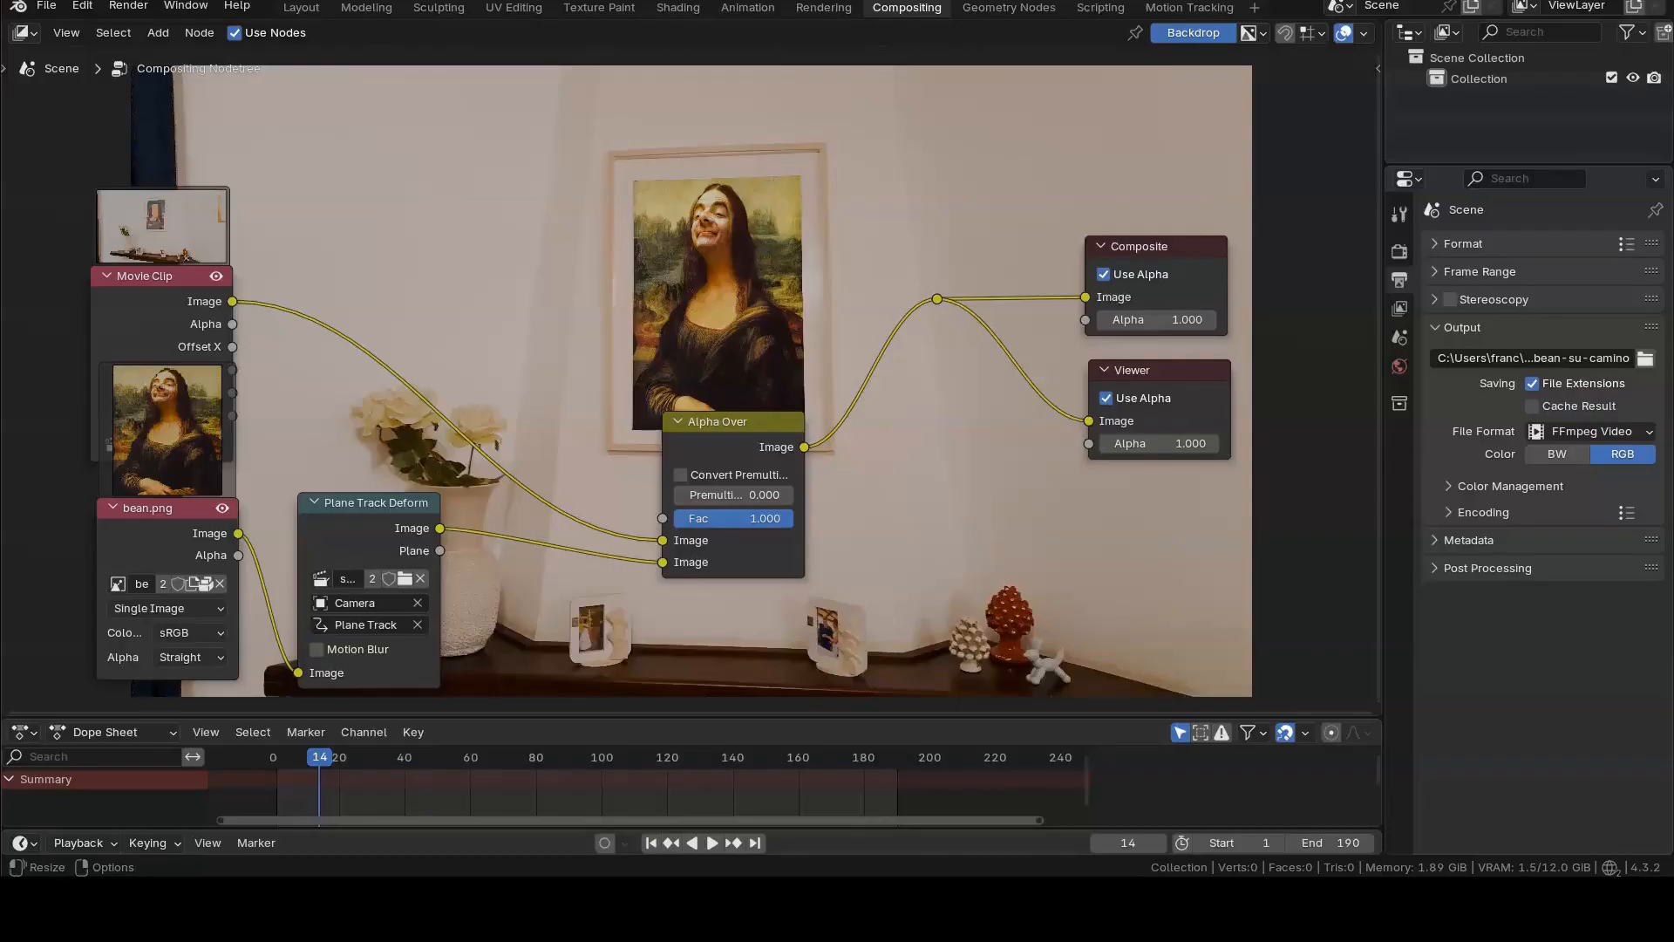
# Go to frame 1, set Alpha Over's Fac to 0, and insert a keyframe on it.
pyautogui.moveTo(322, 764); pyautogui.dragTo(277, 755)
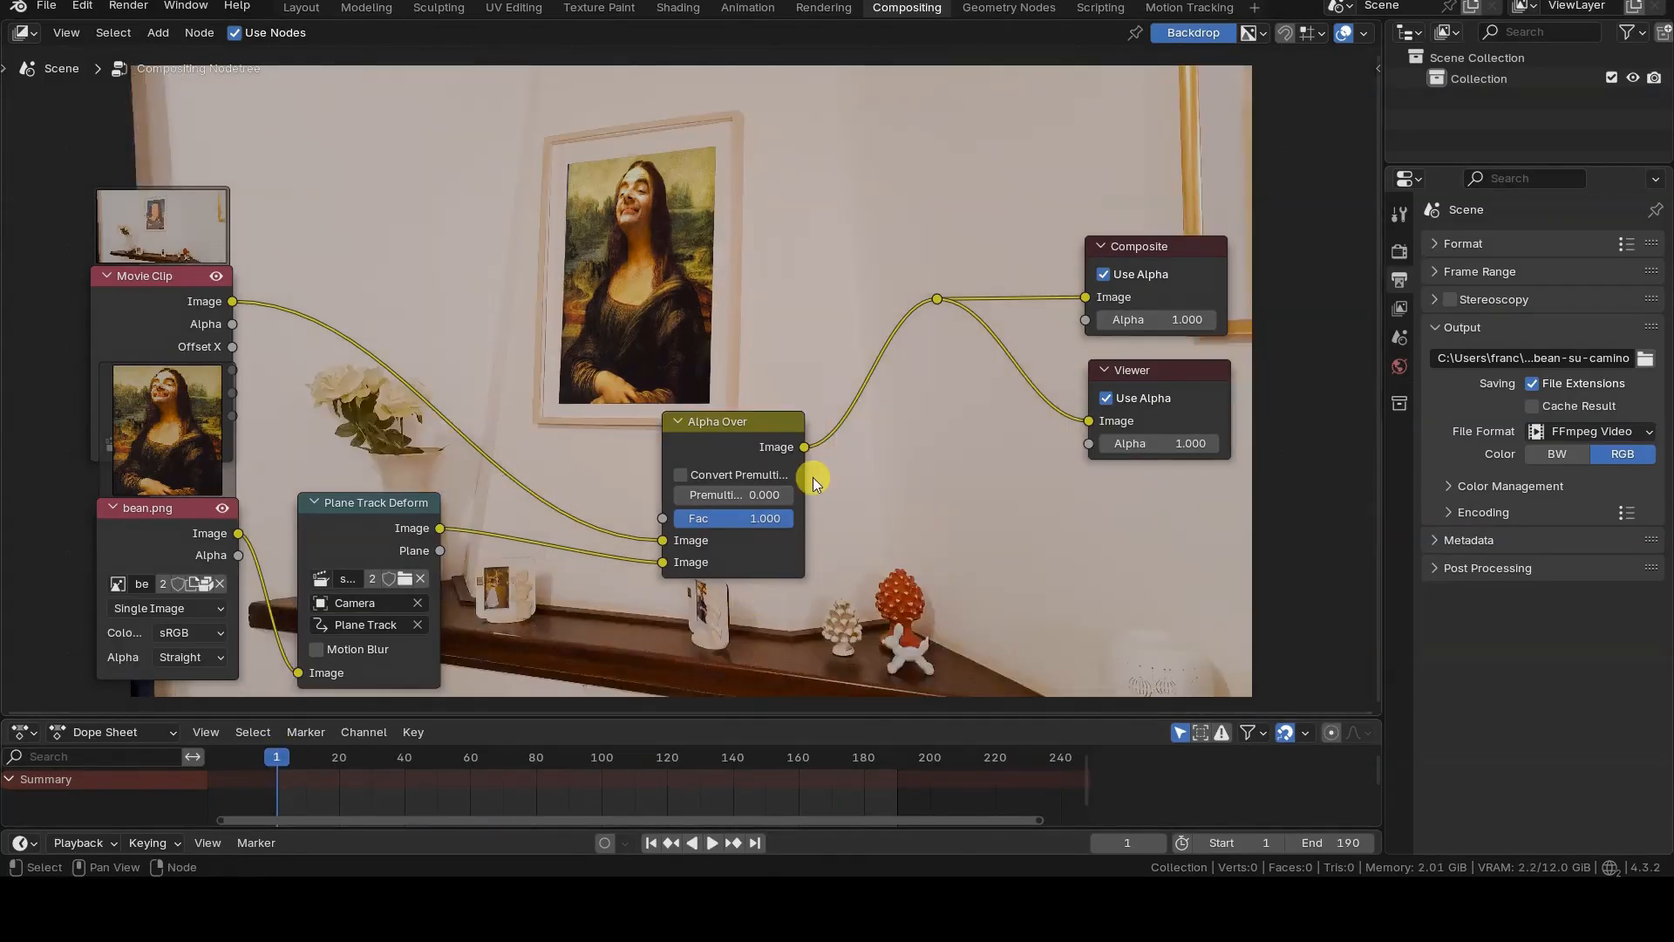
pyautogui.click(741, 520)
pyautogui.write('0')
pyautogui.press('Return')
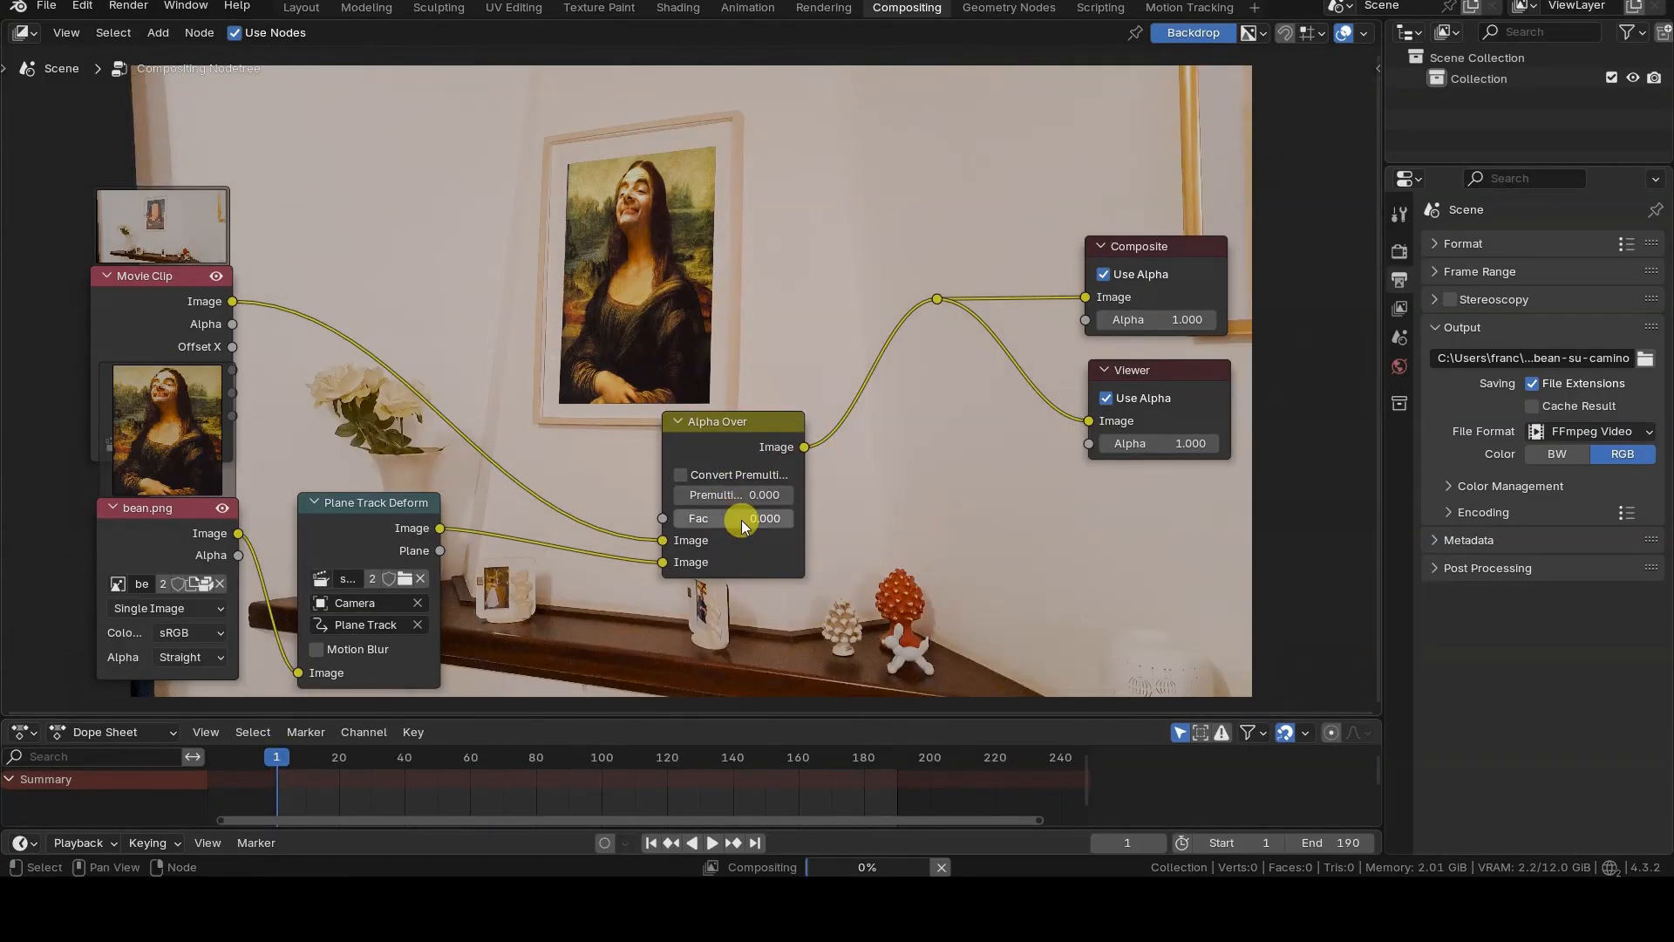
pyautogui.press('i')
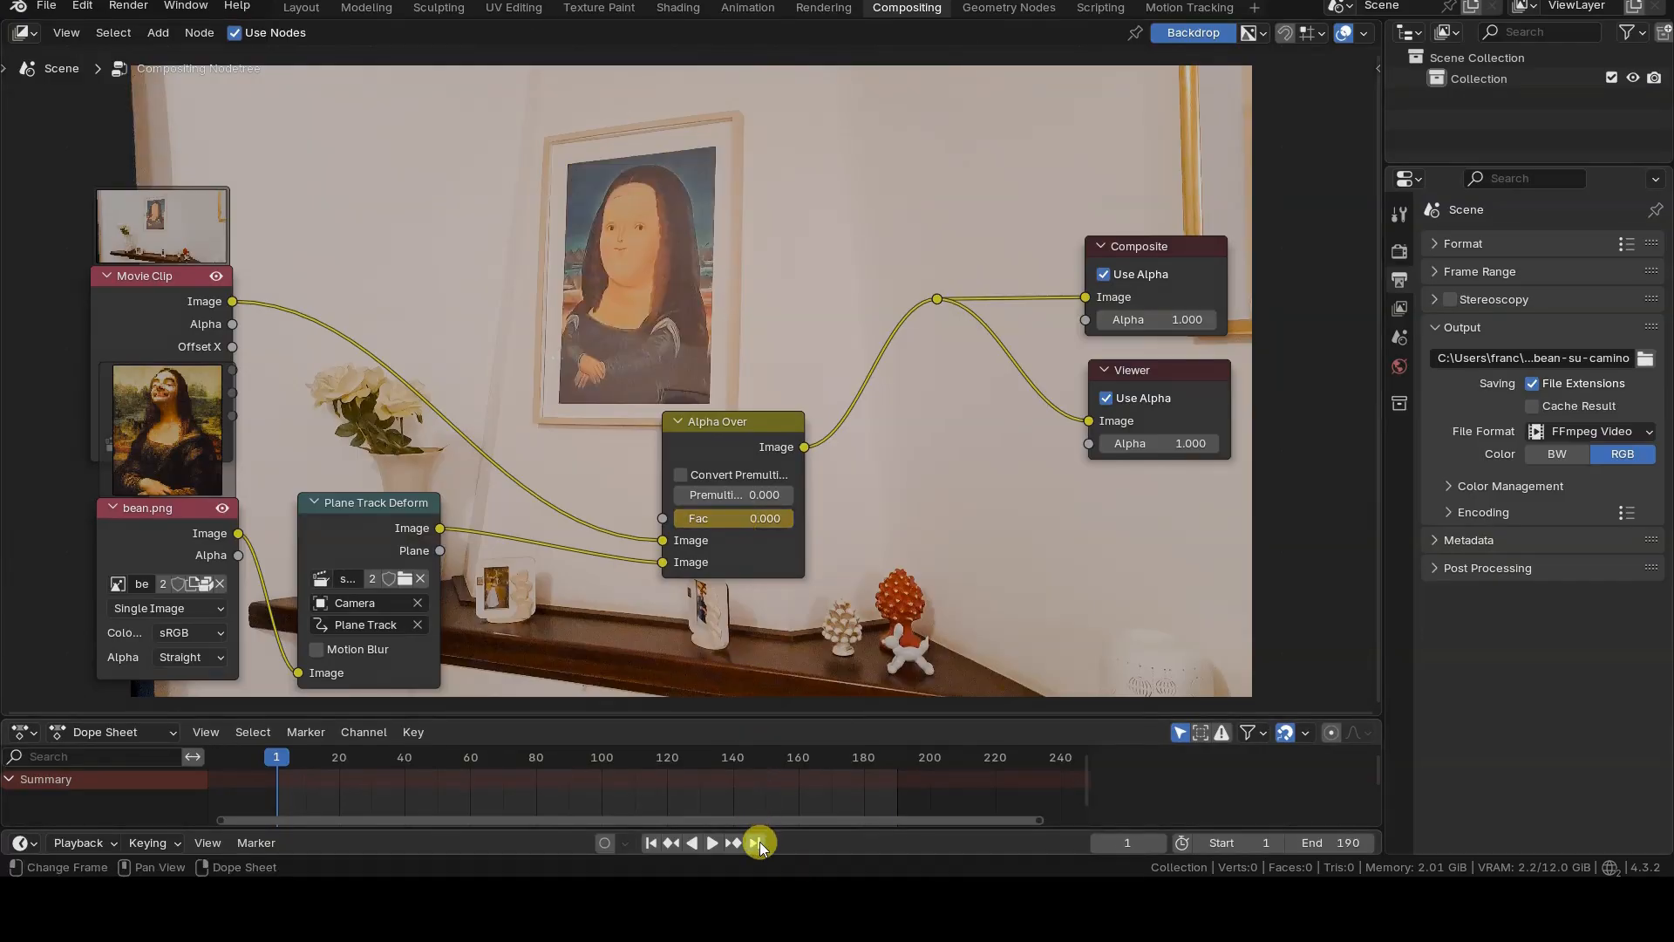
# Go to the last frame, 190, set Alpha Over's Fac to 1, and keyframe it.
pyautogui.click(756, 842)
pyautogui.click(738, 517)
pyautogui.press('Return')
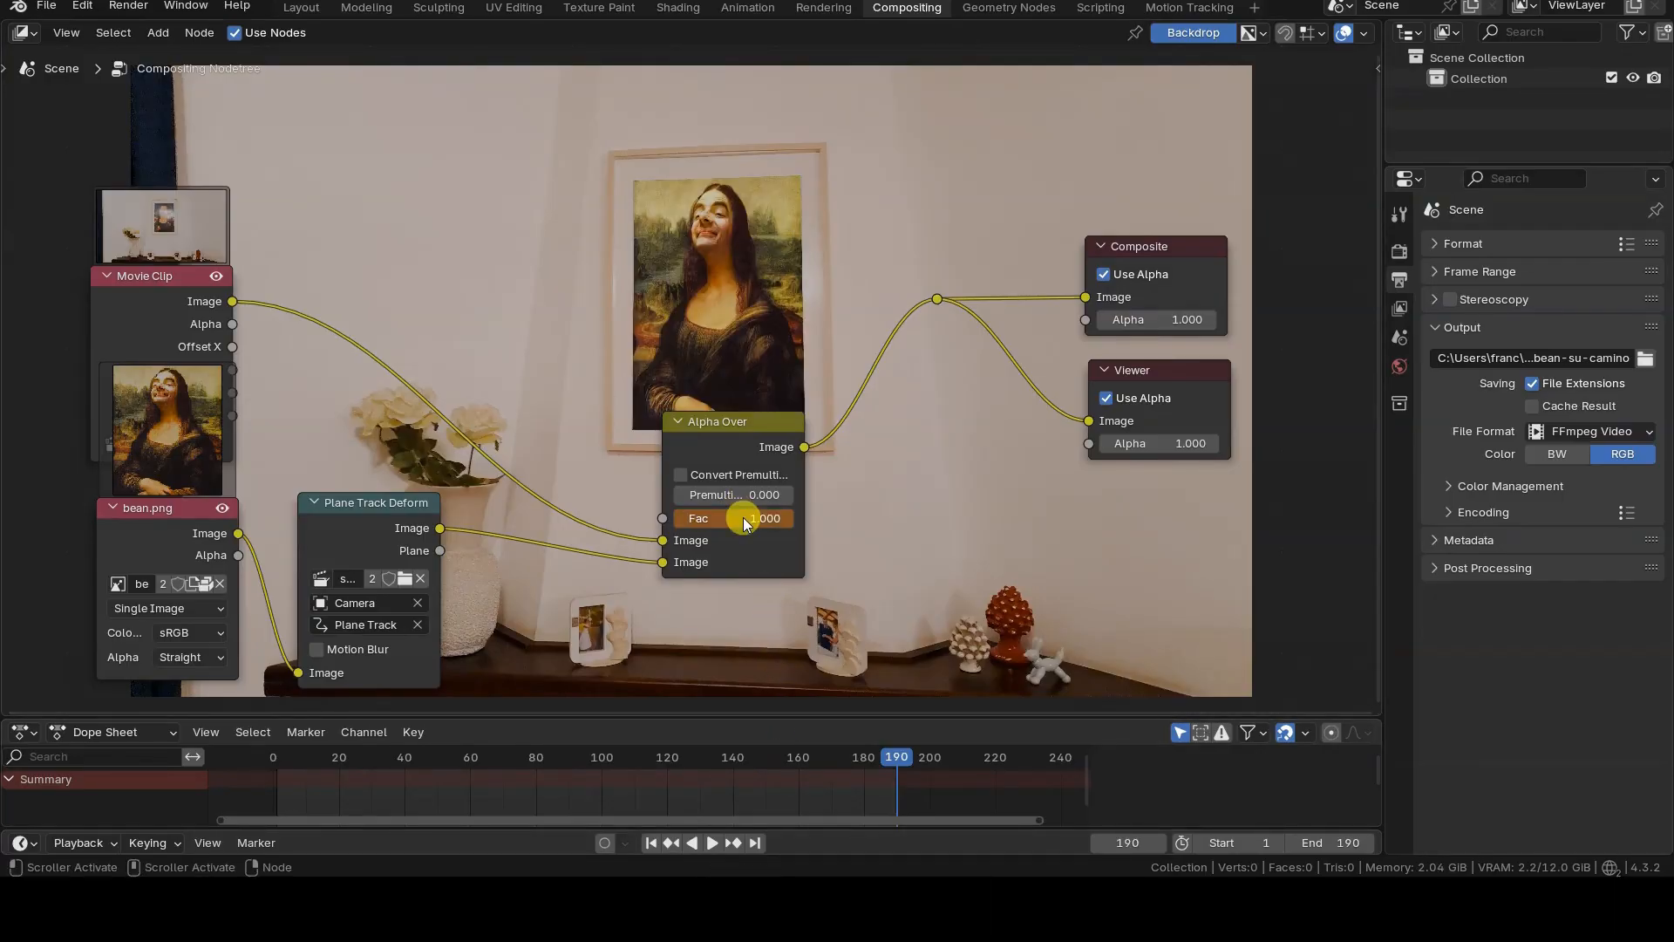
pyautogui.rightClick(743, 516)
pyautogui.click(745, 516)
# Scrub the timeline from the end back to frame 1 to check the transition between the two paintings.
pyautogui.moveTo(893, 757); pyautogui.dragTo(583, 767)
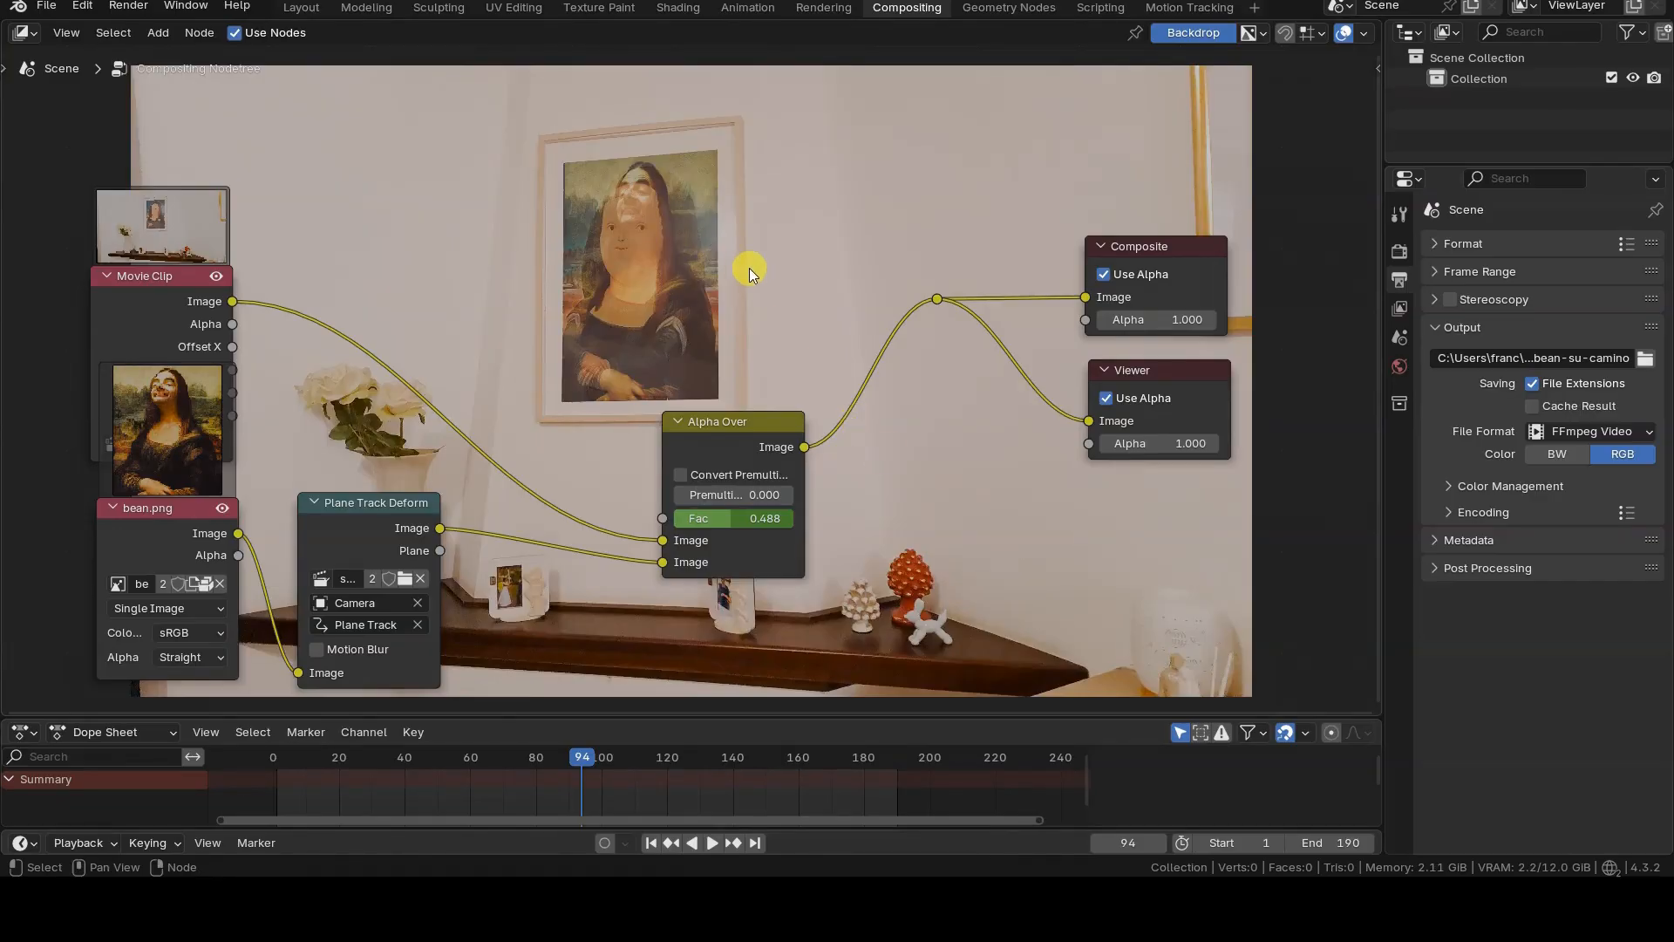
pyautogui.moveTo(582, 757); pyautogui.dragTo(280, 755)
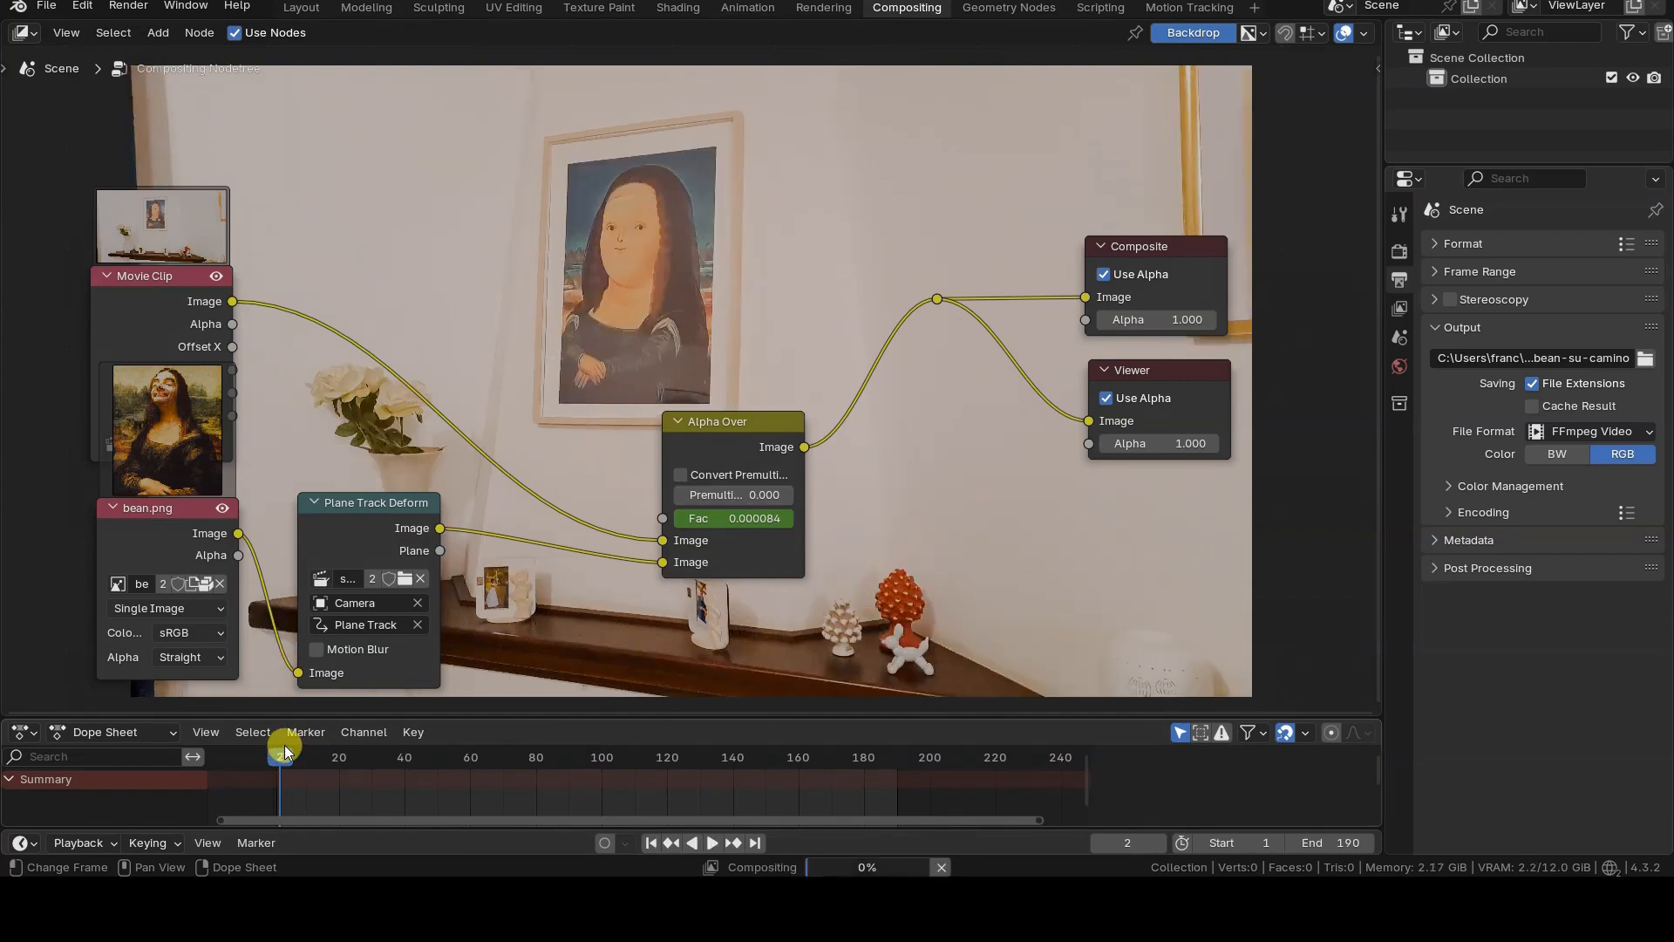
pyautogui.press('Left')
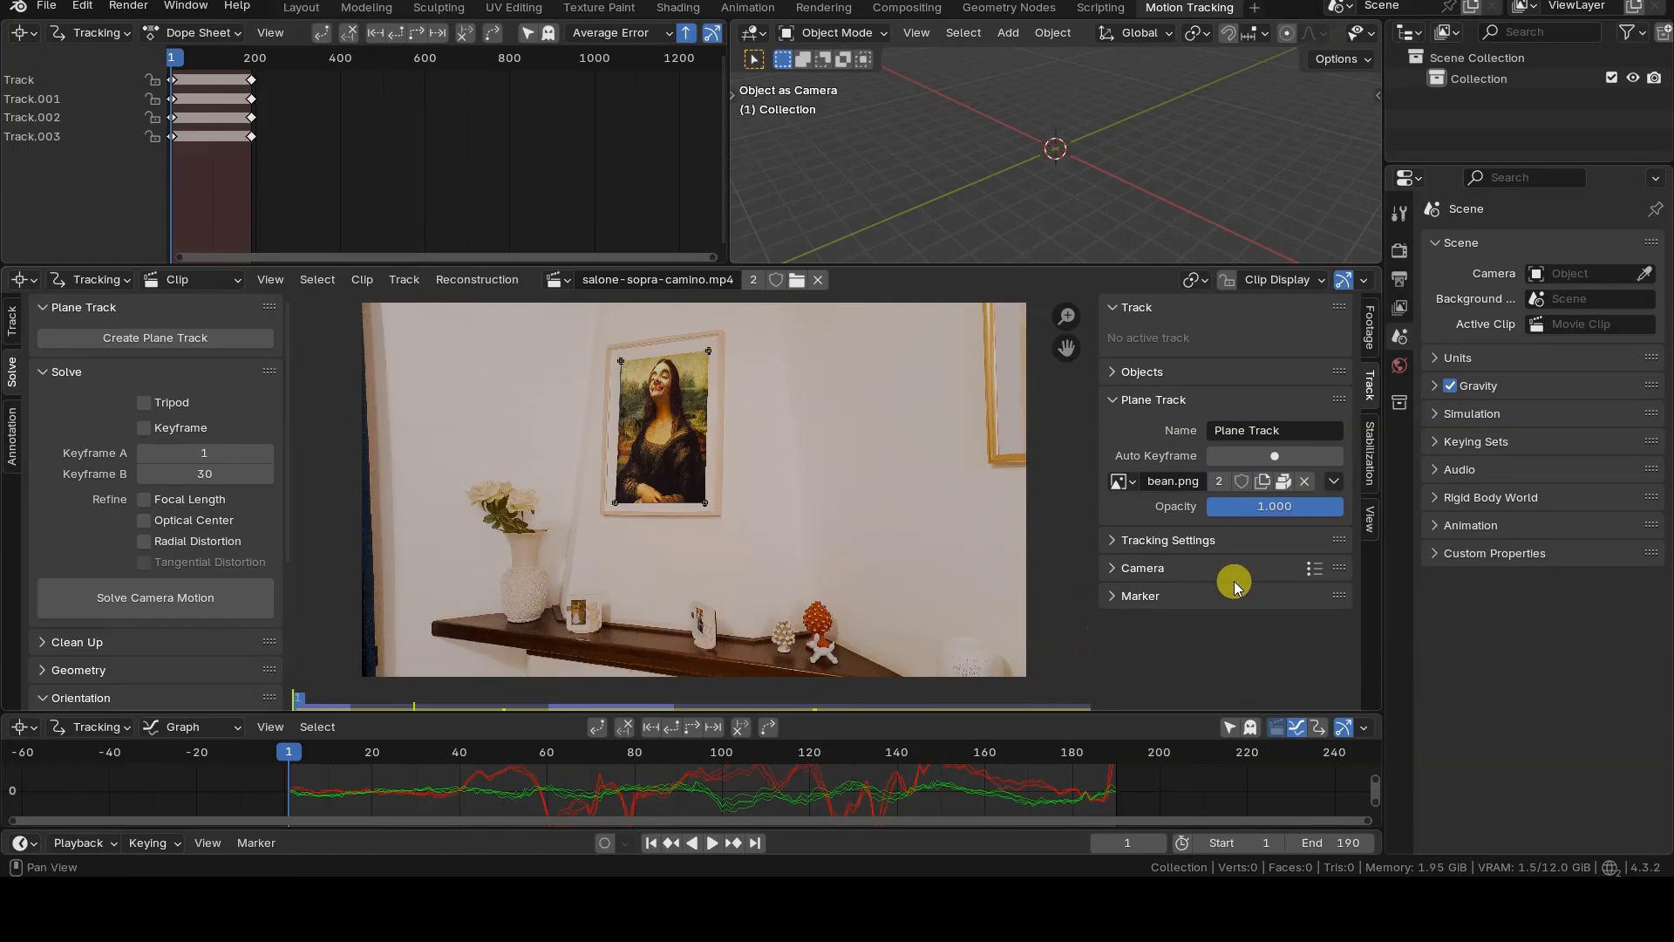
# Create an image for the plane track from the painting area enclosed by its marker at frame 1.
pyautogui.click(1334, 480)
pyautogui.click(1367, 506)
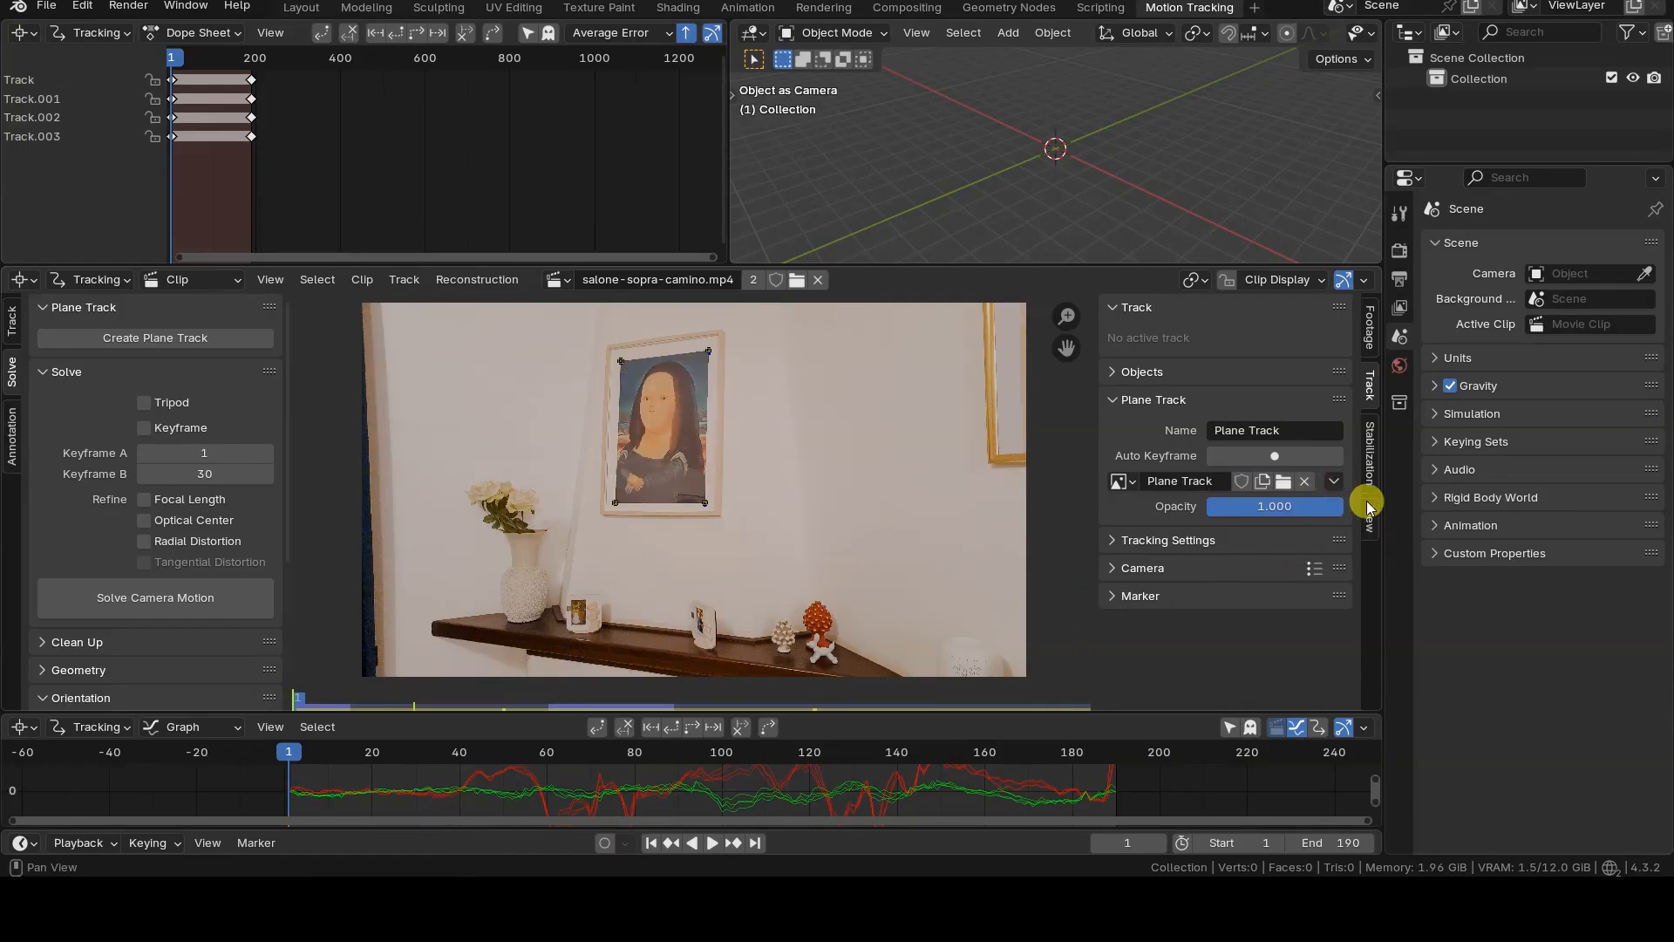
pyautogui.click(1119, 481)
pyautogui.click(1124, 480)
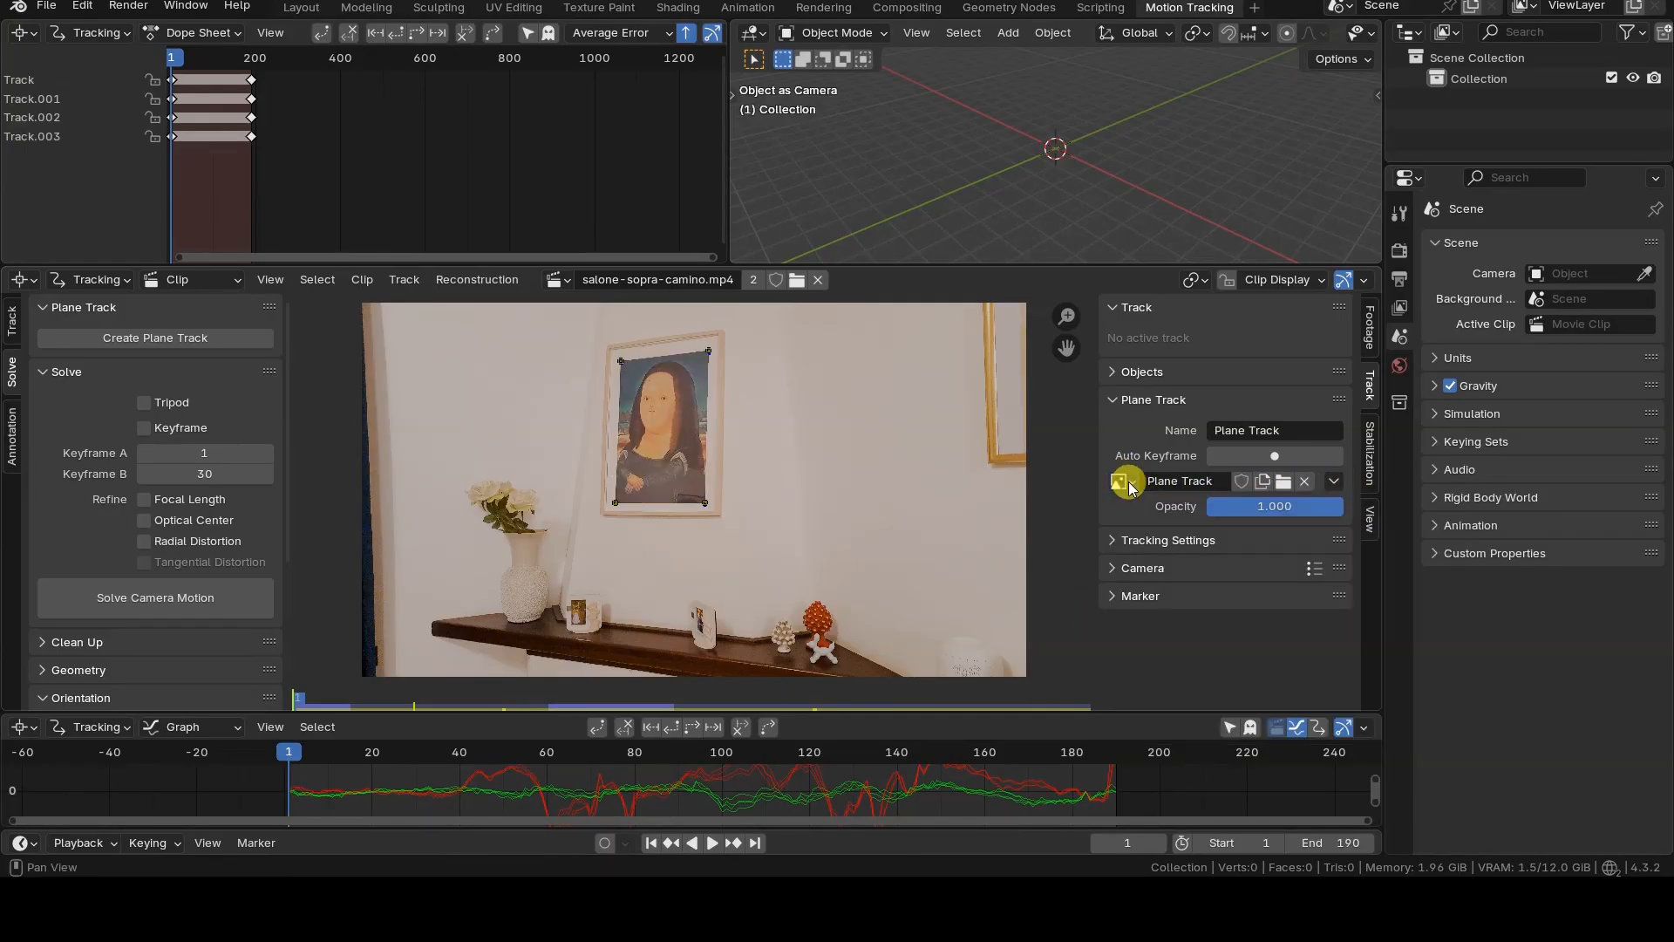
# Display the extracted Plane Track image in the UV Editing workspace and open the commands for that image.
pyautogui.click(516, 8)
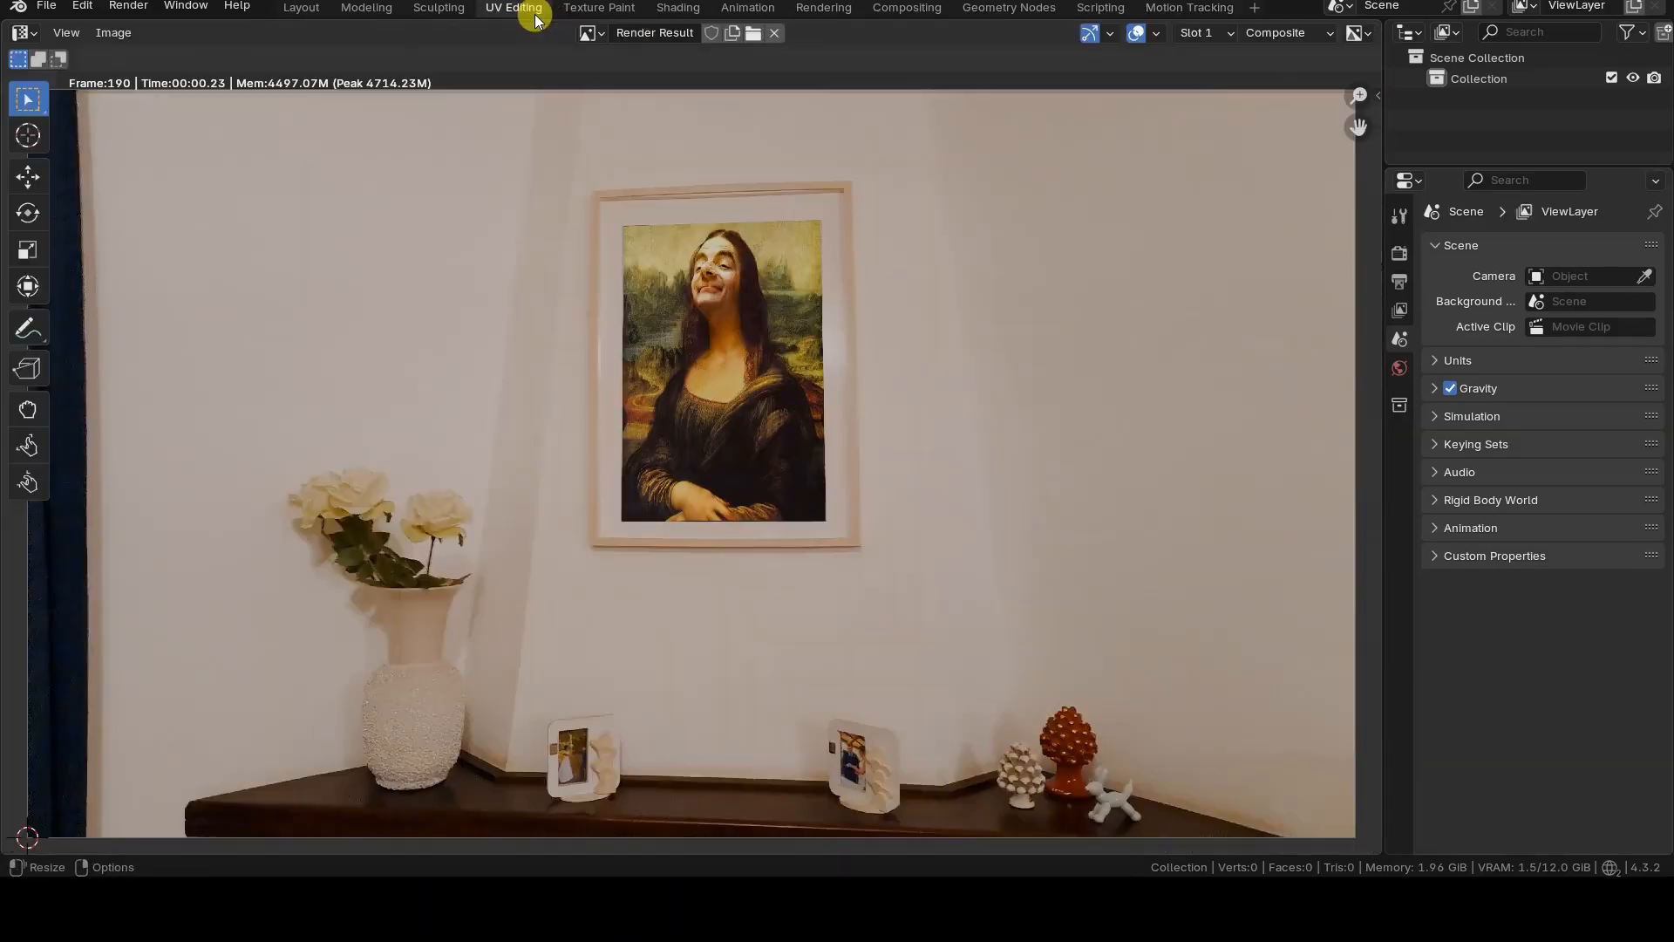
pyautogui.click(586, 33)
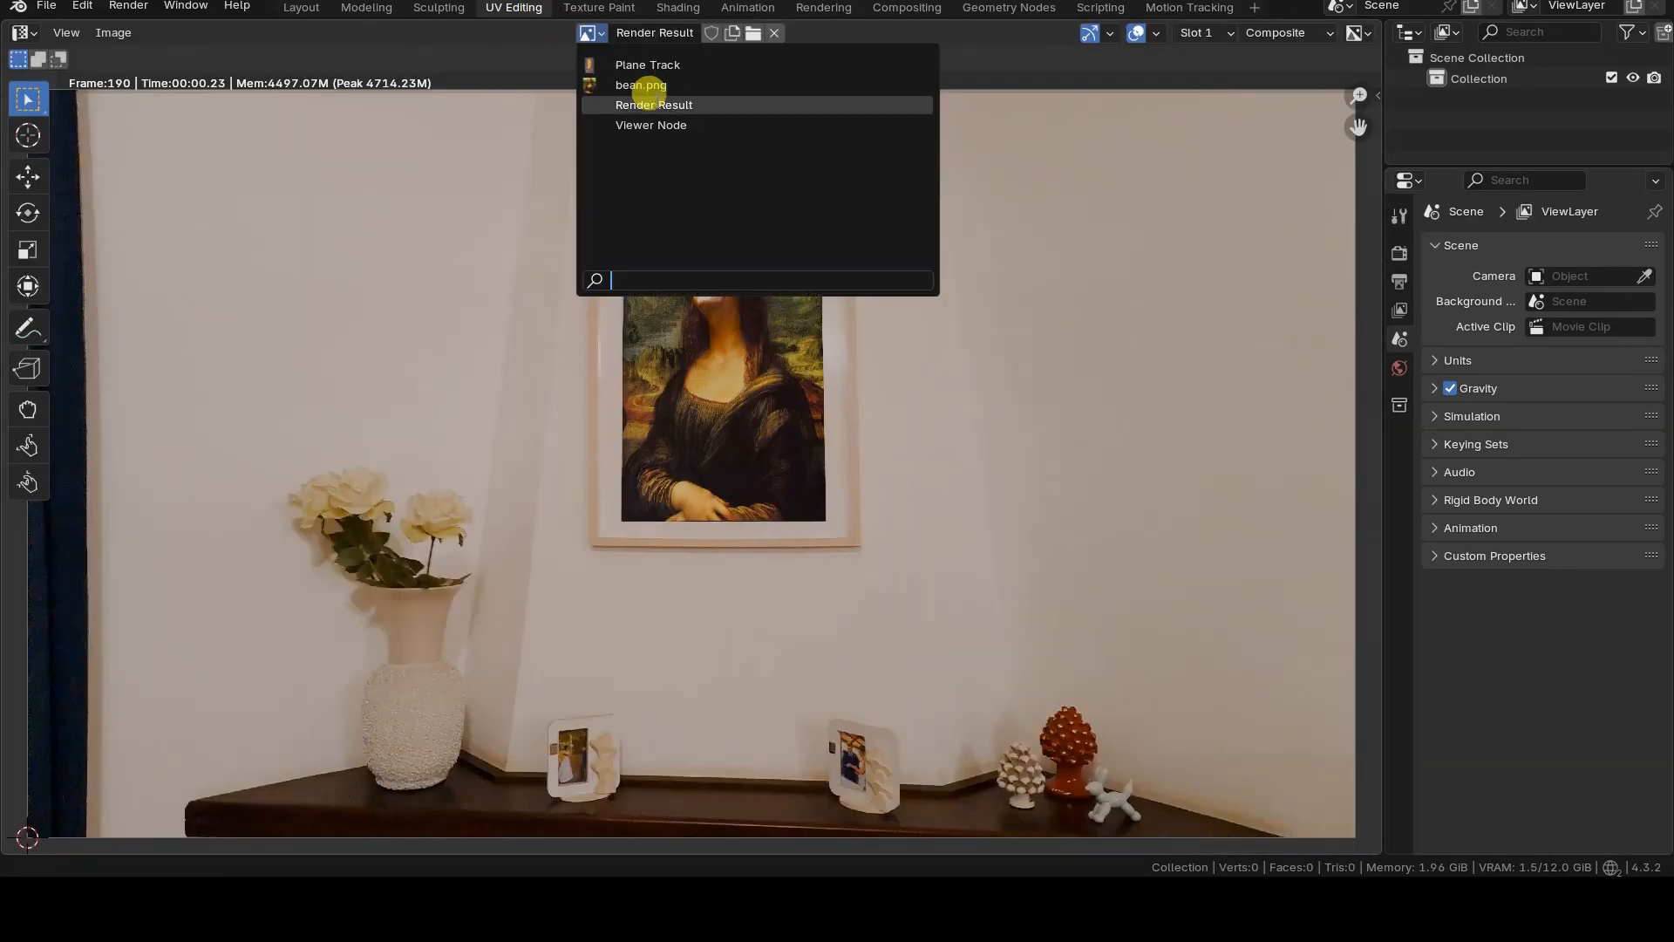
pyautogui.click(650, 65)
pyautogui.scroll(2, 687, 279)
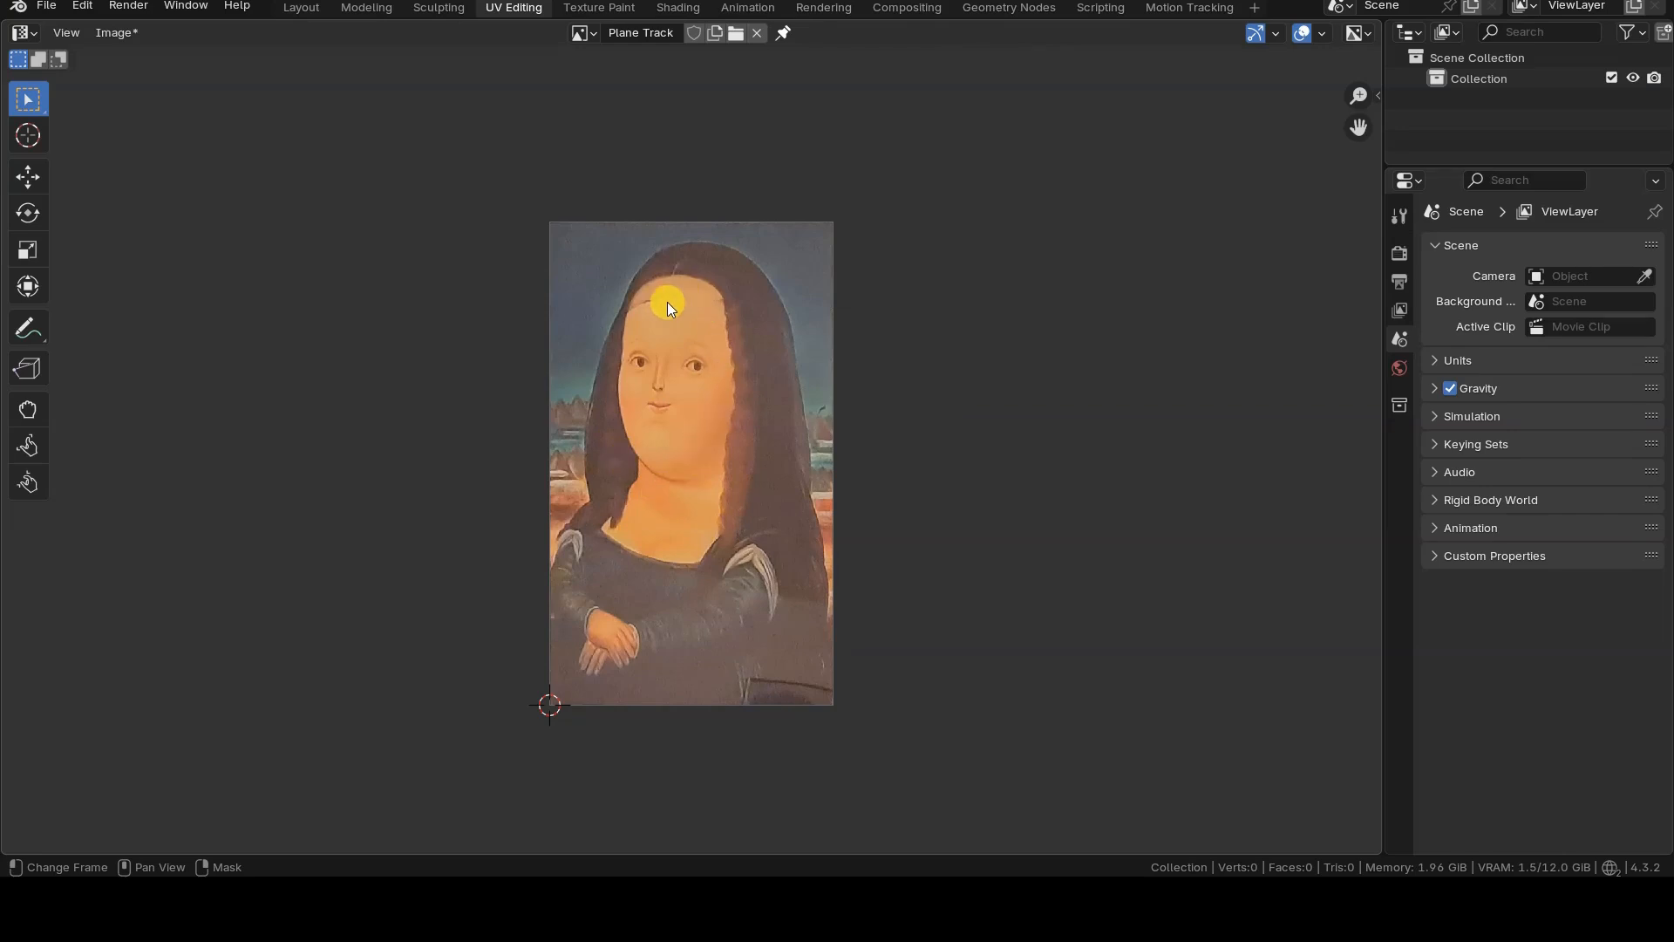
pyautogui.click(125, 33)
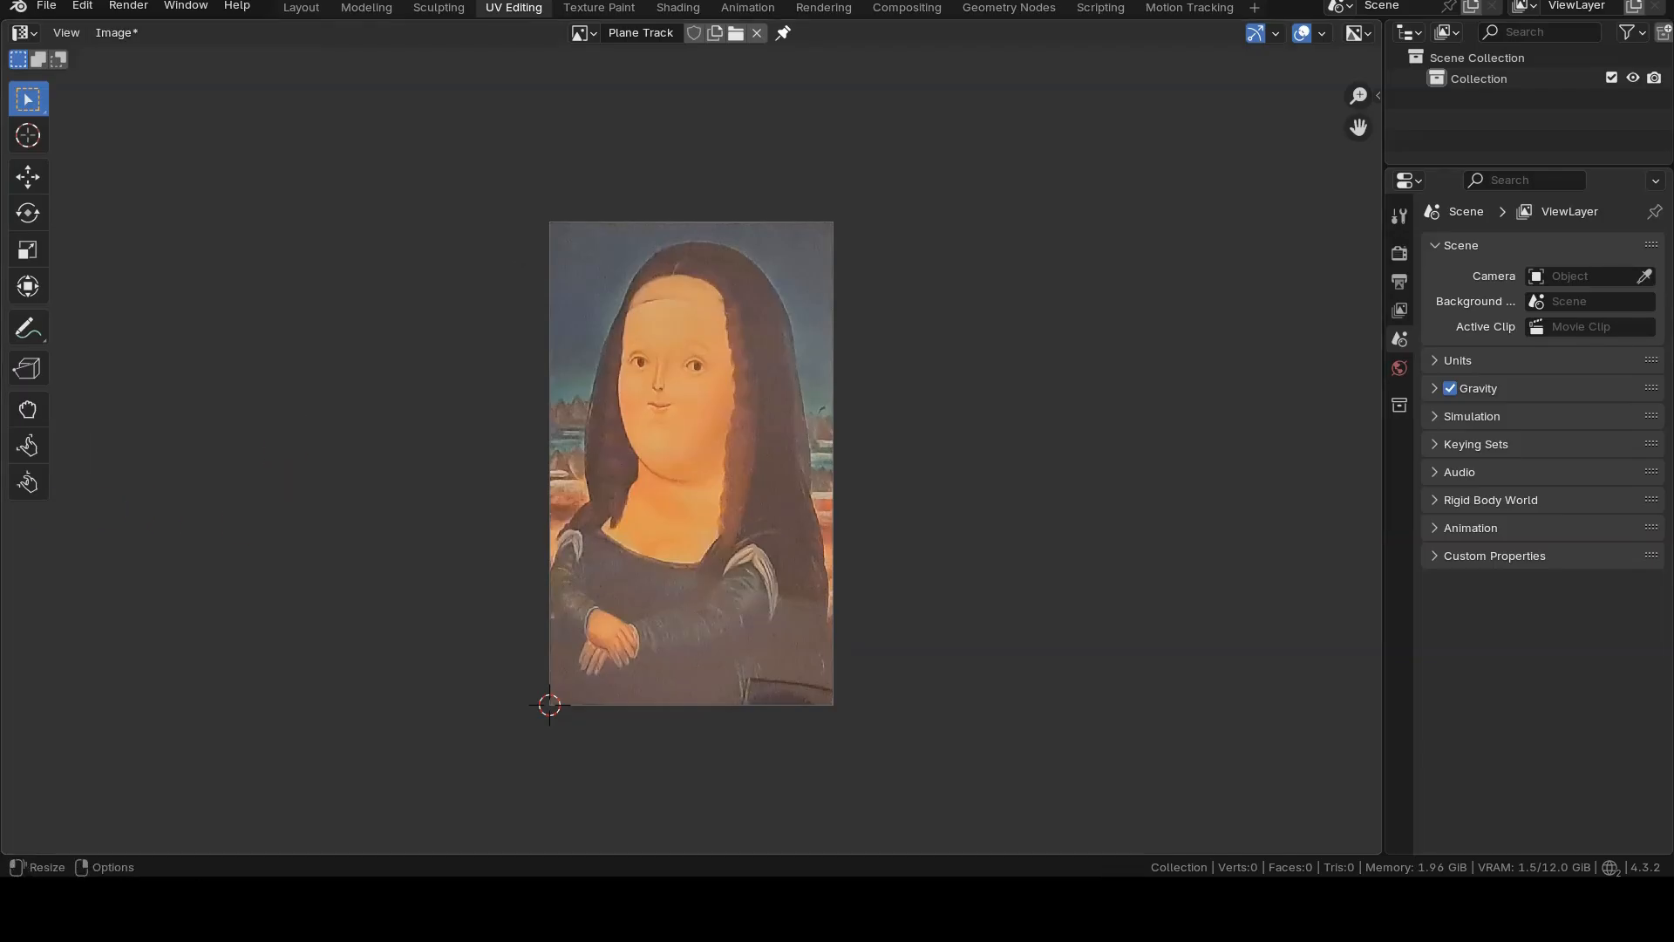
pyautogui.click(545, 630)
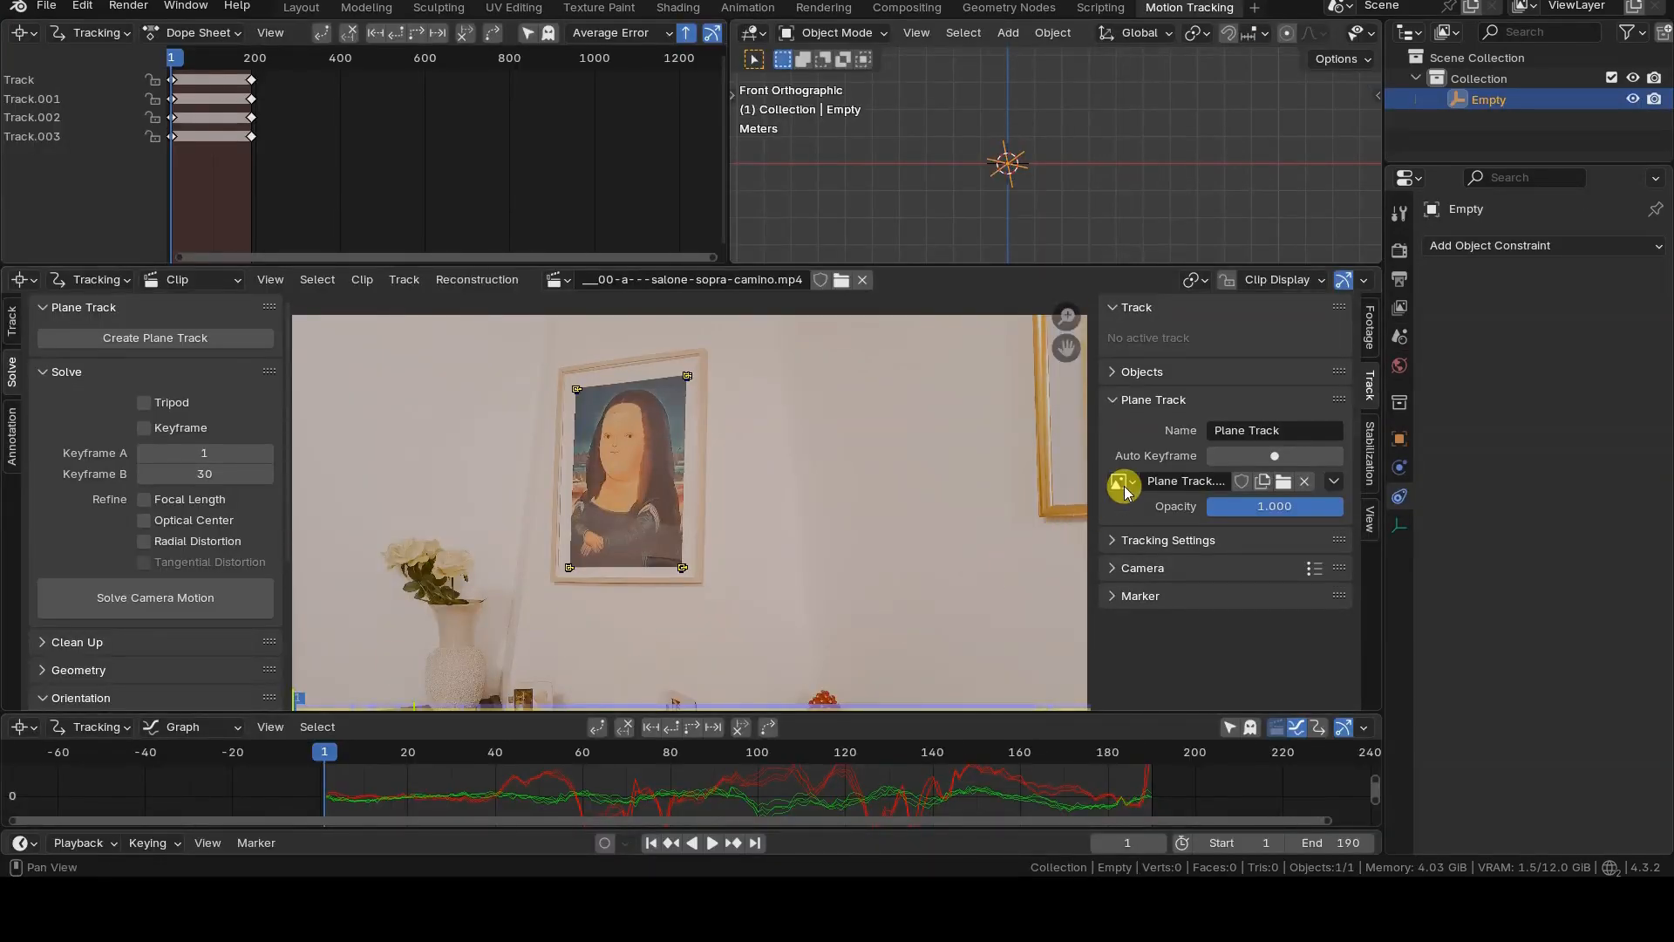
# Display the clip __sirius-verticale-5.mp4 as the plane track's image over the framed painting.
pyautogui.click(1120, 482)
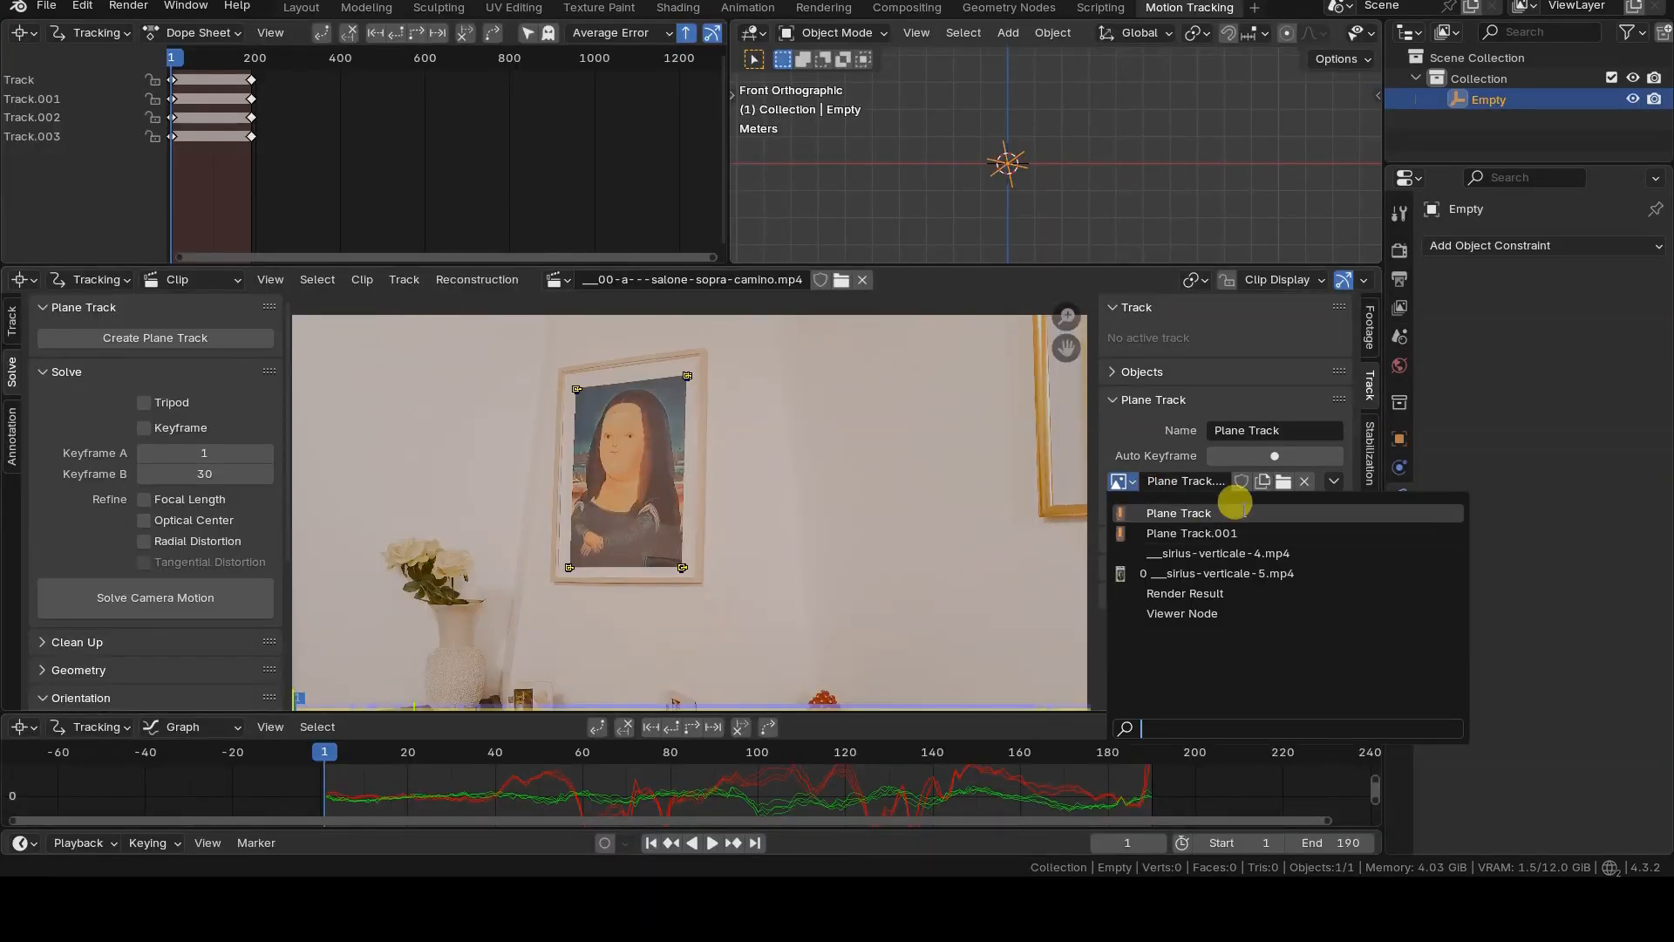
pyautogui.click(1317, 571)
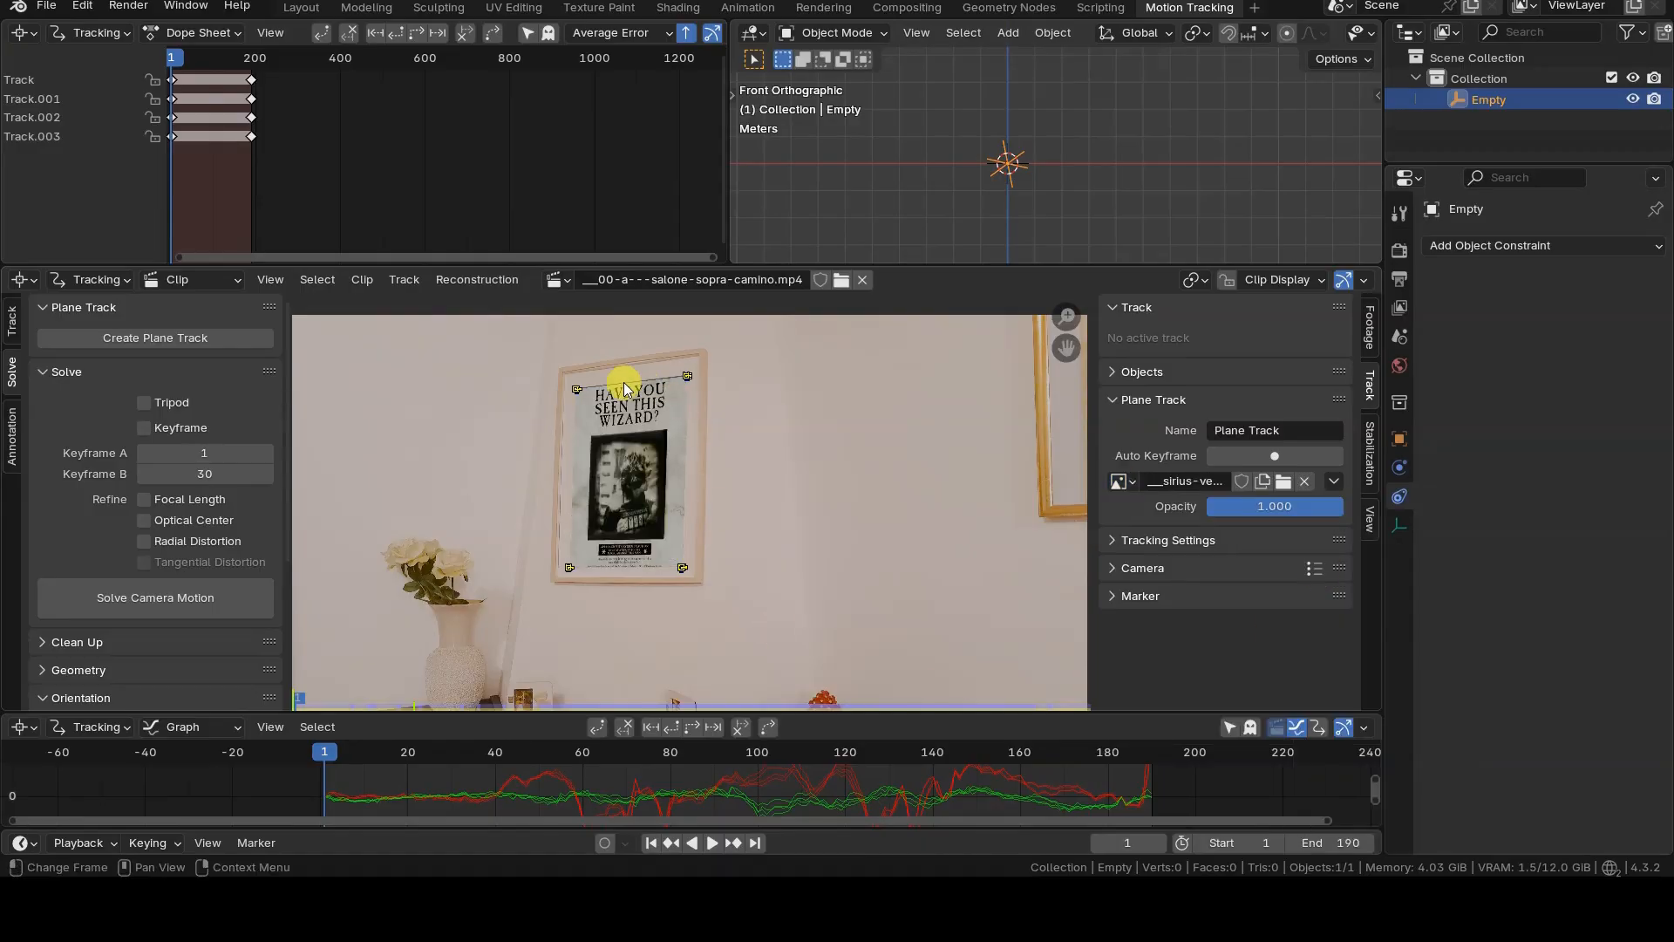
# In the compositor, feed Plane Track Deform with __sirius-verticale-5.mp4, set the background clip to __00-a---salone-sopra-camino.mp4, and scrub forward to preview the composite.
pyautogui.click(931, 12)
pyautogui.click(190, 501)
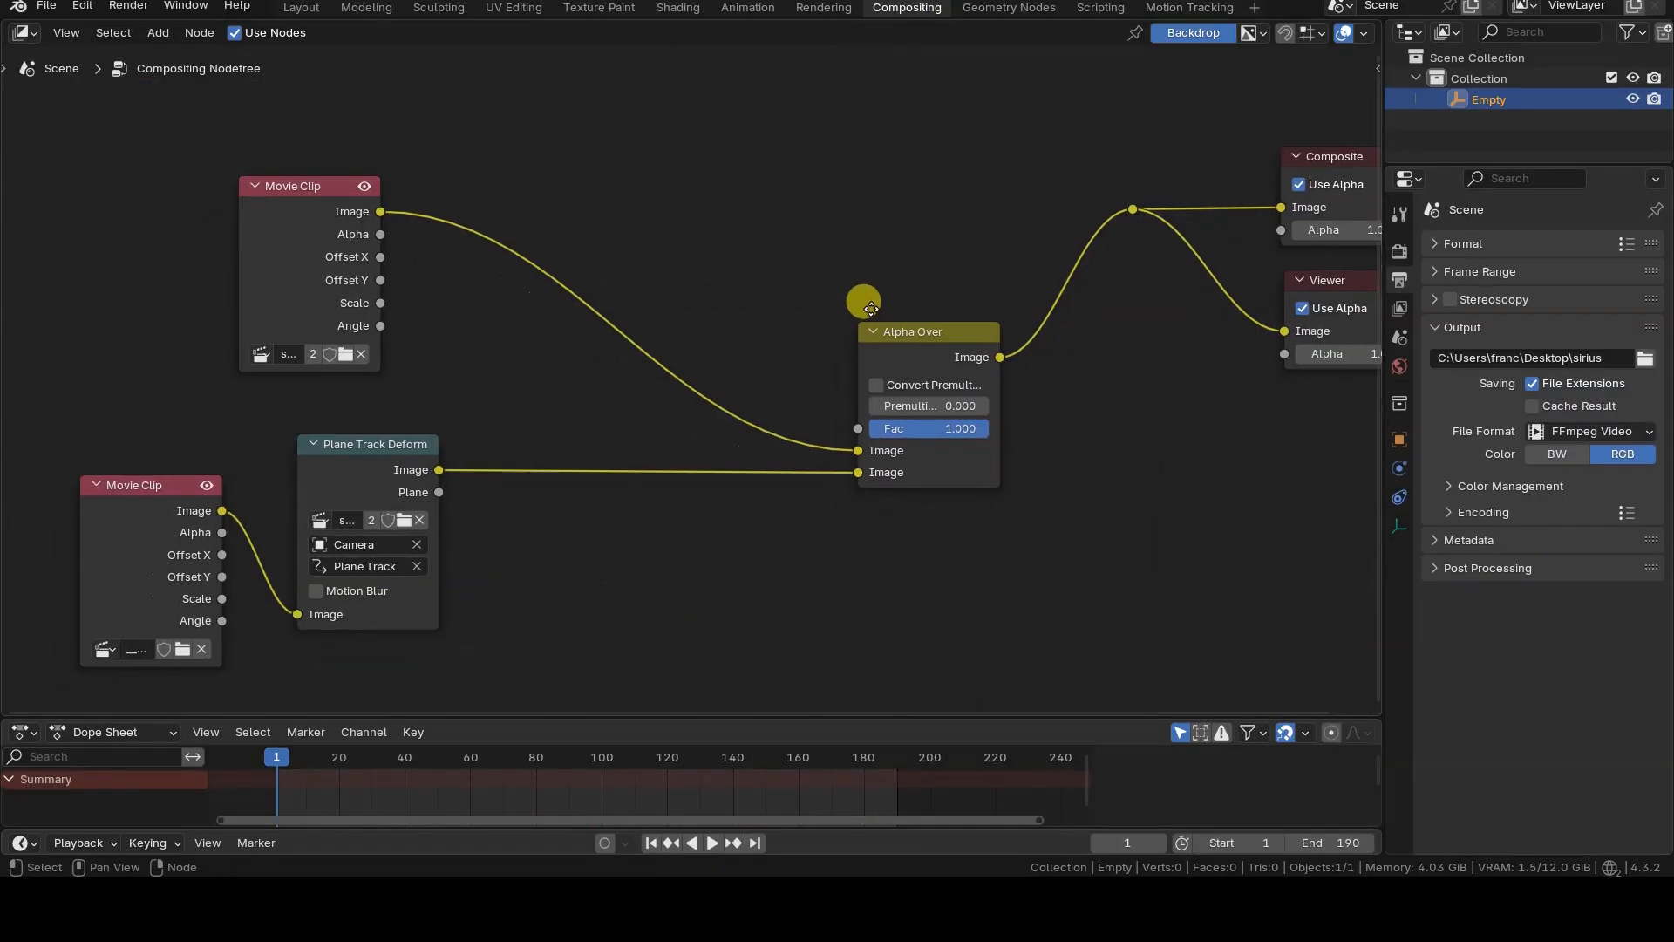
pyautogui.click(96, 648)
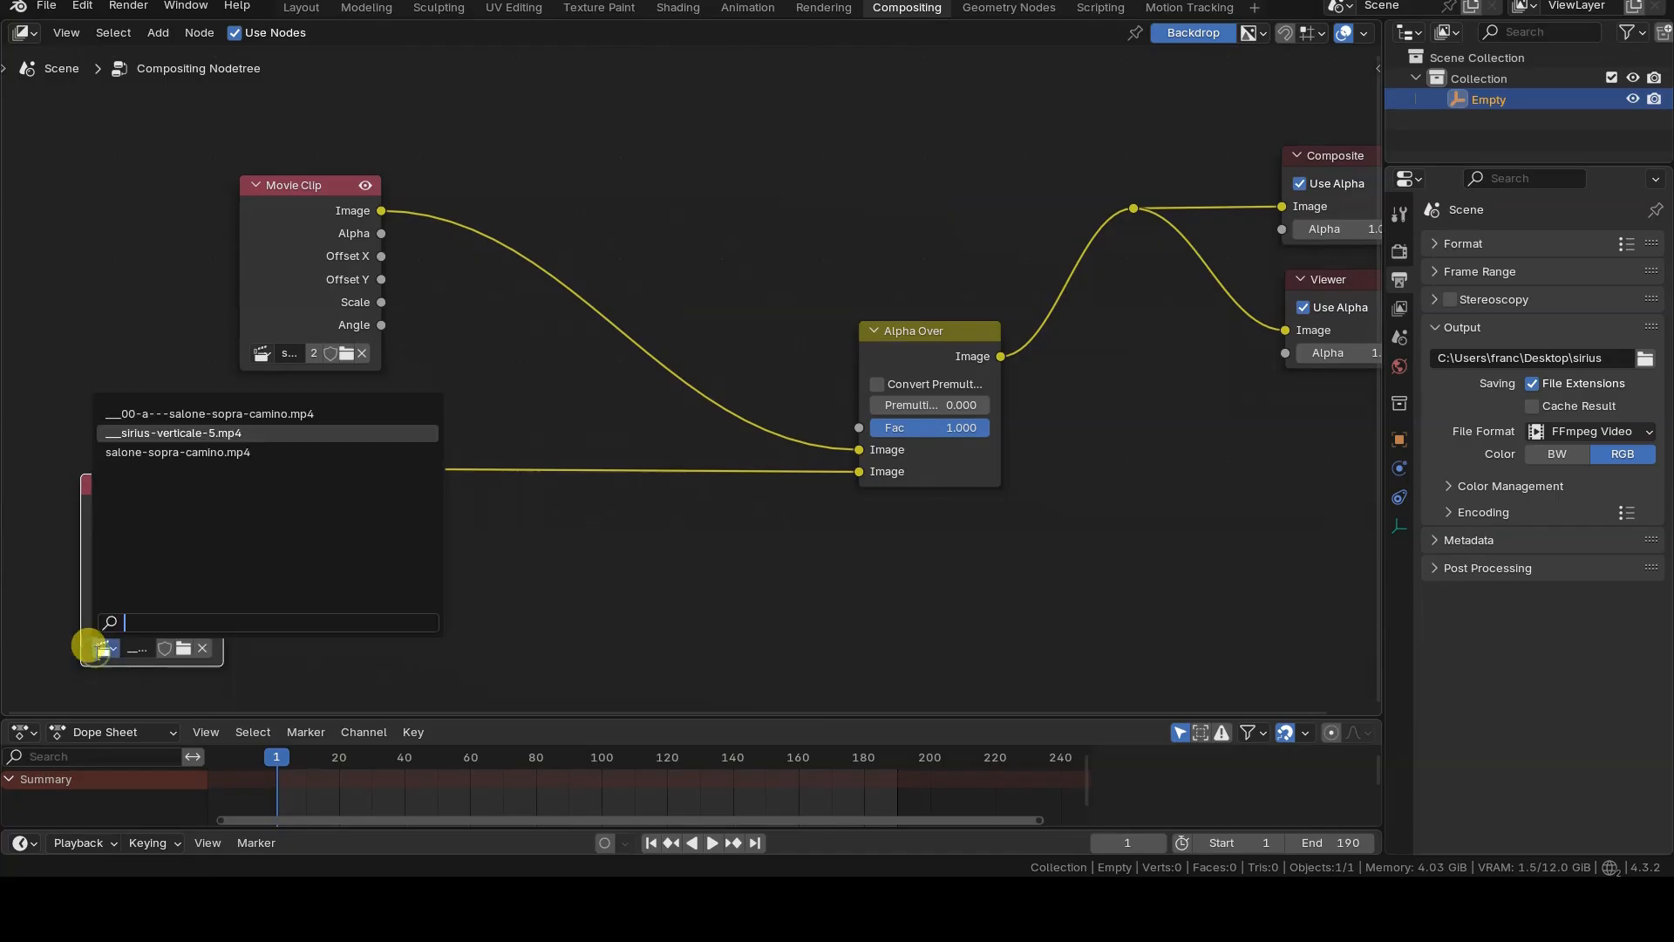
pyautogui.click(272, 432)
pyautogui.click(265, 357)
pyautogui.click(329, 422)
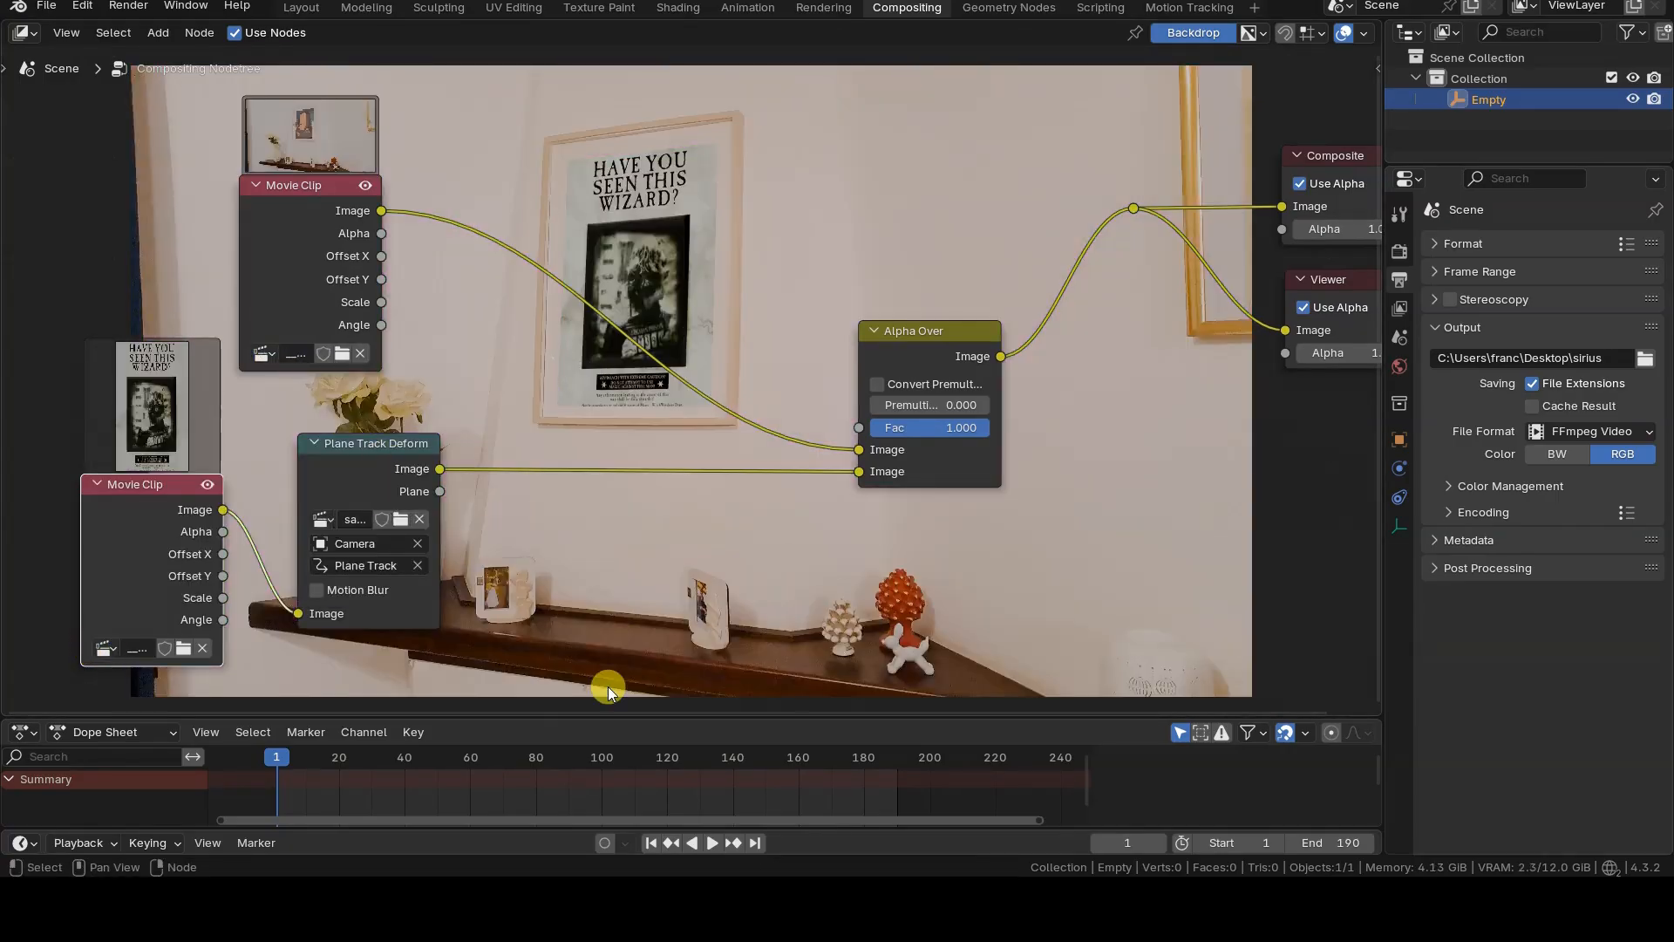
pyautogui.moveTo(276, 758); pyautogui.dragTo(418, 771)
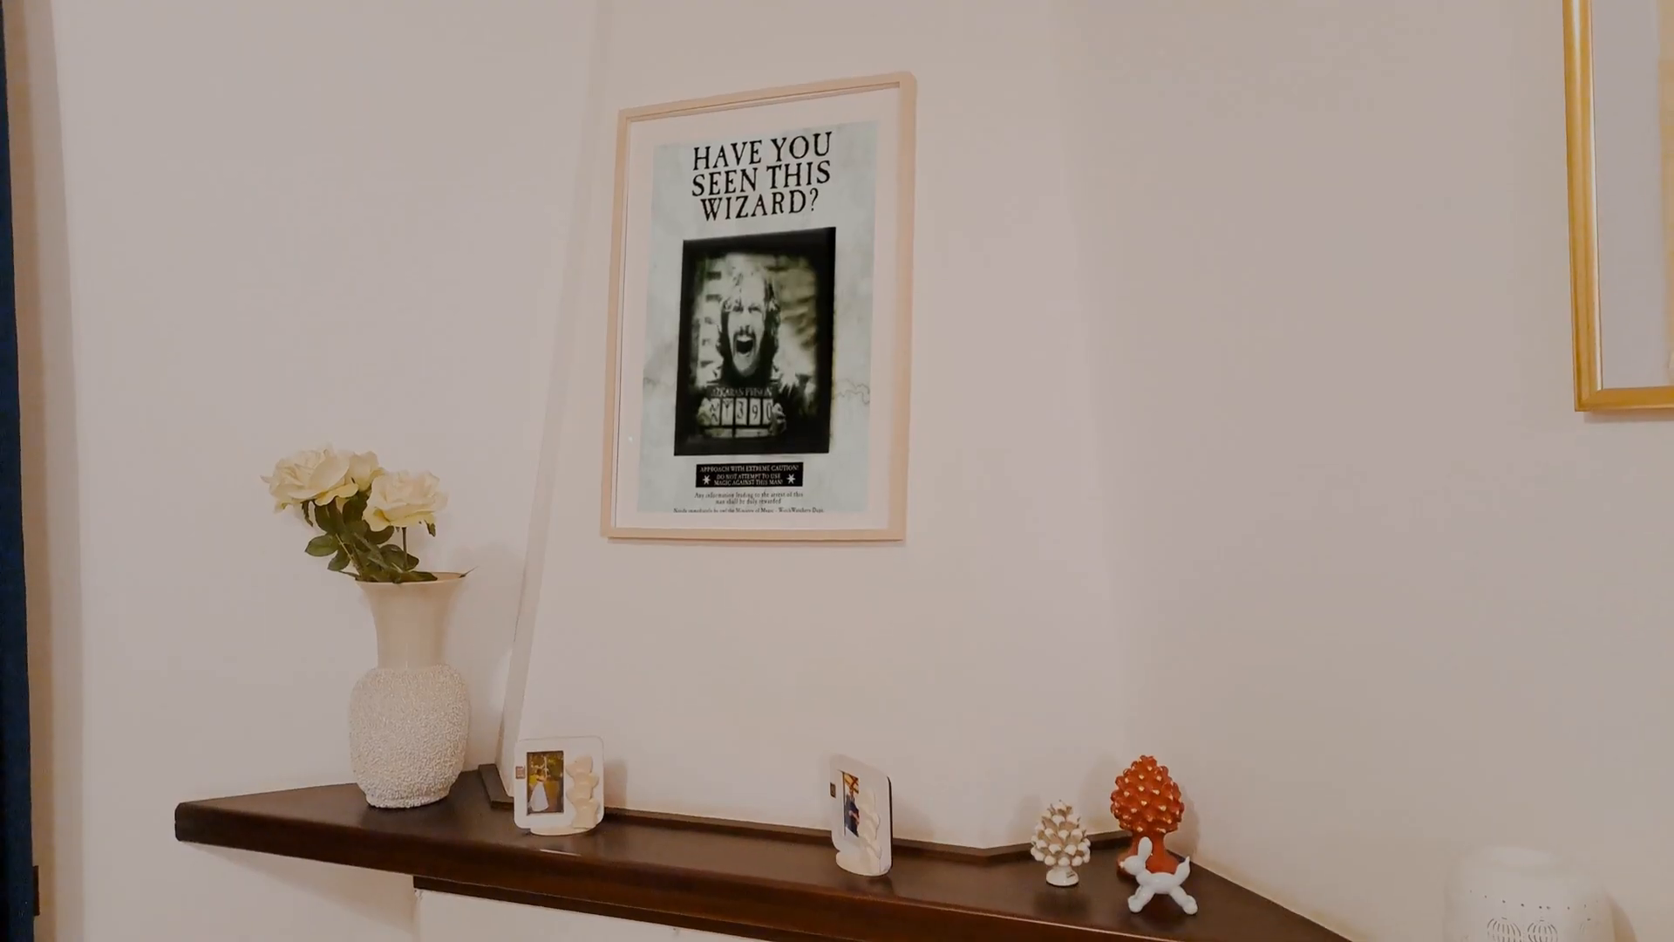